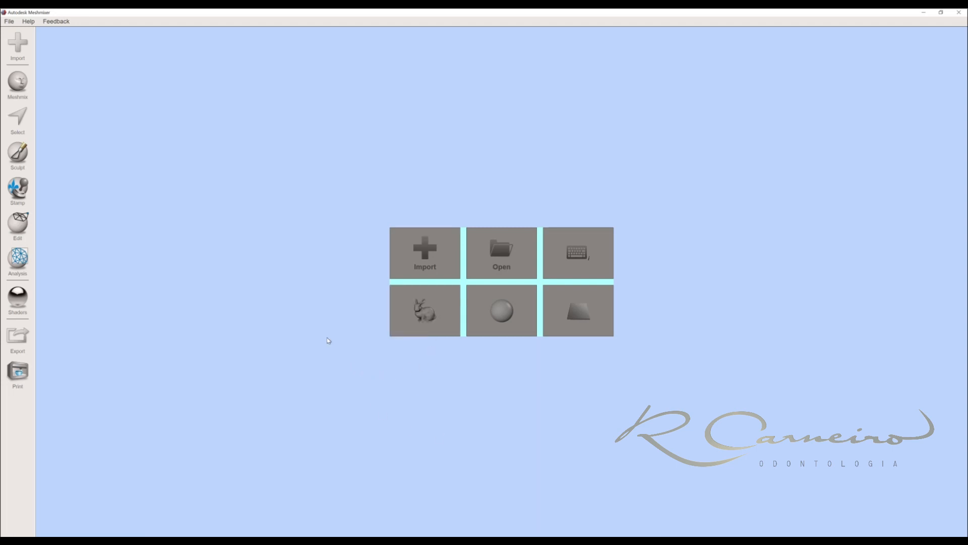
Load the bunny sample model and append the Superior mesh to the scene.
left_click(425, 314)
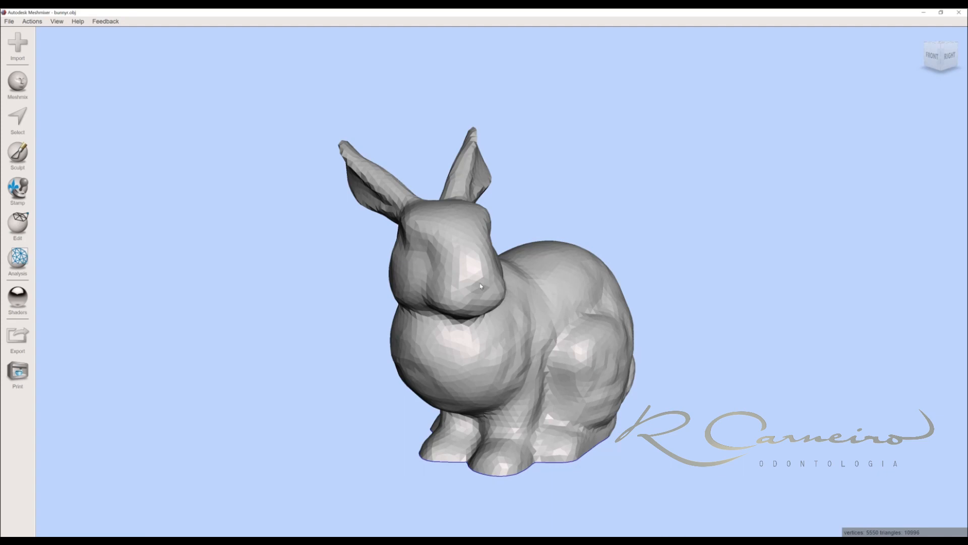
right_click_drag(394, 299, 297, 233)
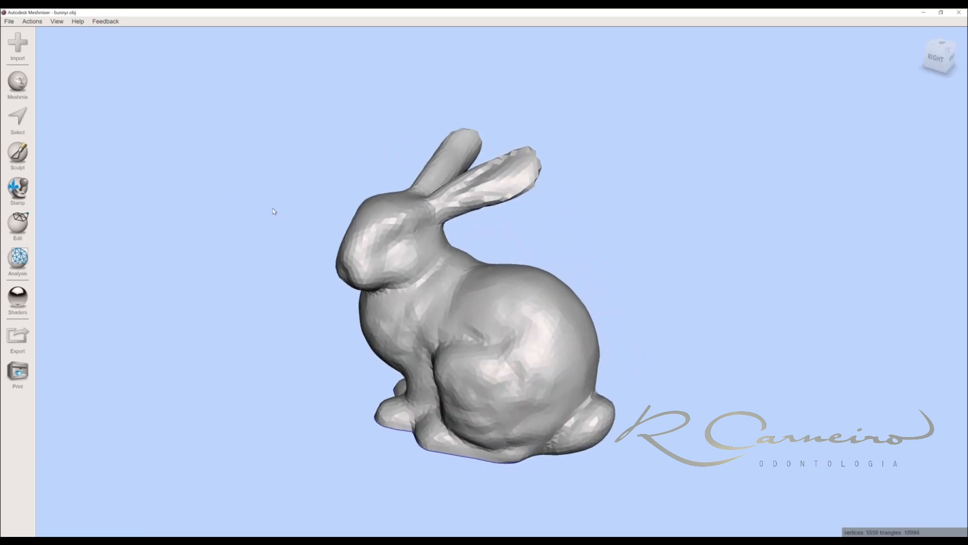
left_click(18, 46)
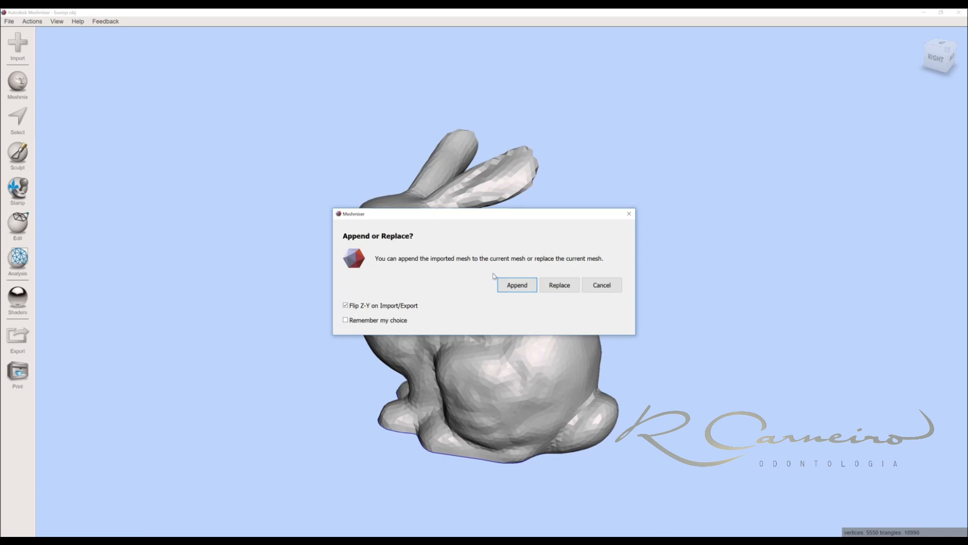
left_click(517, 285)
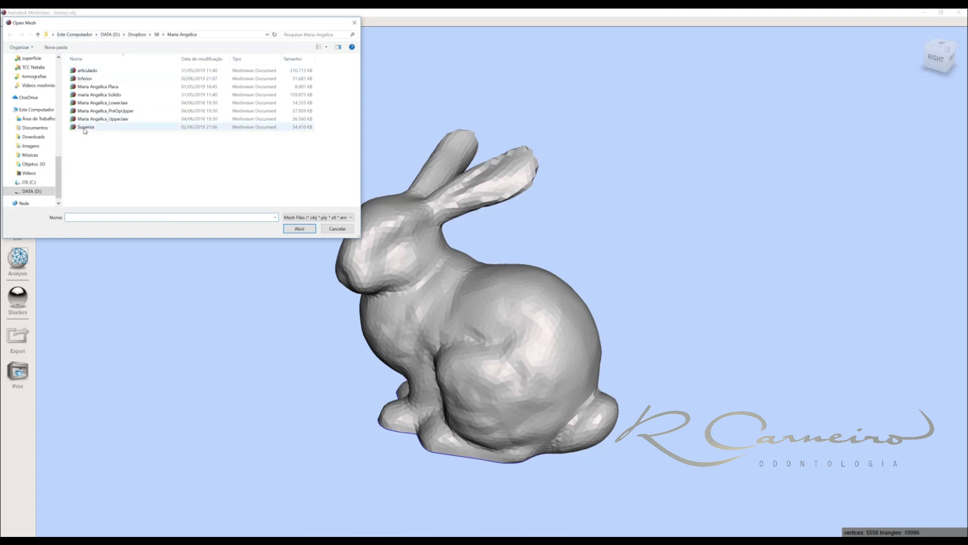
left_click_drag(85, 131, 144, 164)
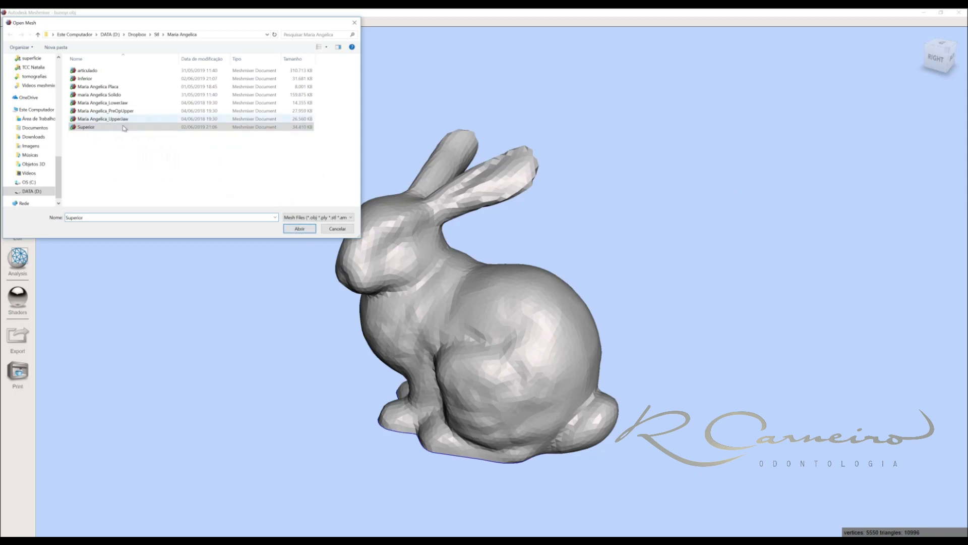
left_click(294, 230)
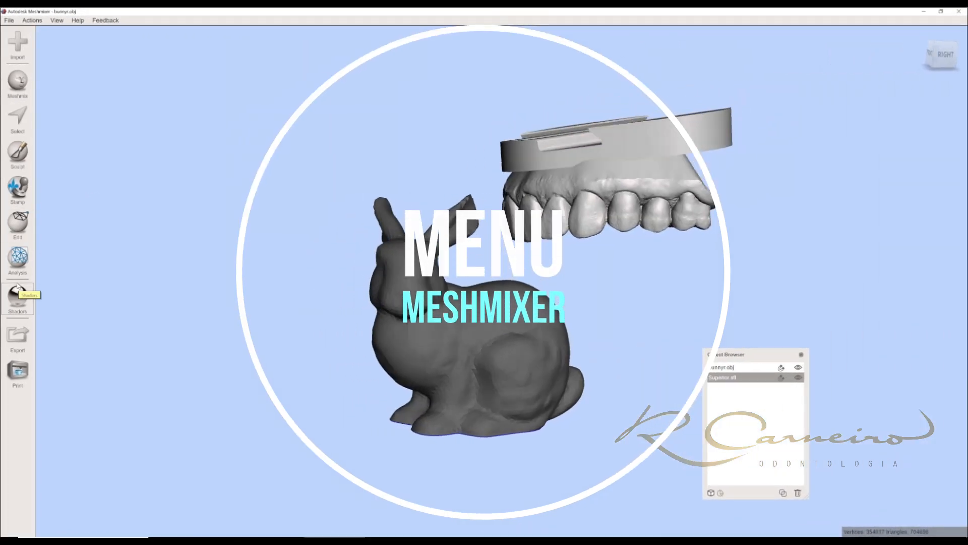
right_click_drag(177, 383, 242, 301)
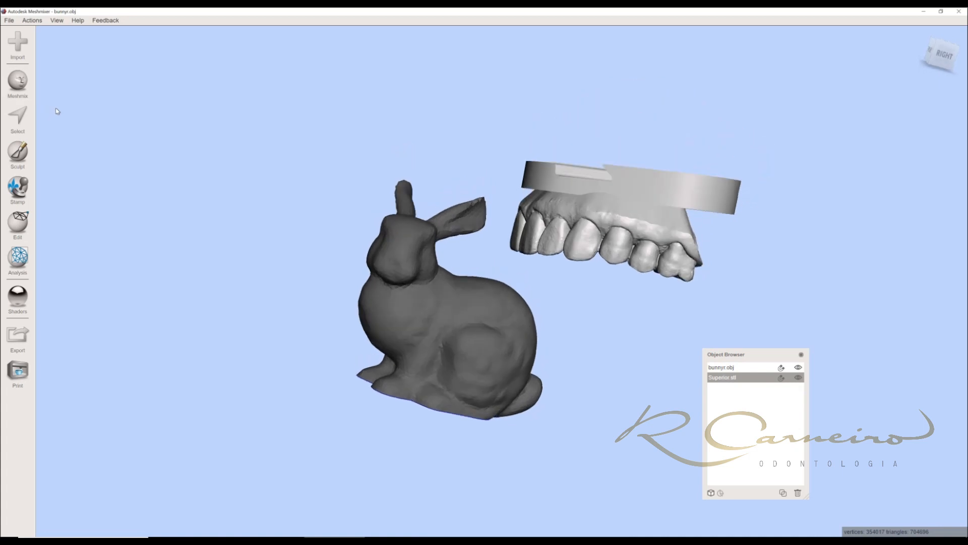
Add the clawed foot from the Legs parts library as a separate object in the empty space below the bunny and accept its placement.
left_click(17, 89)
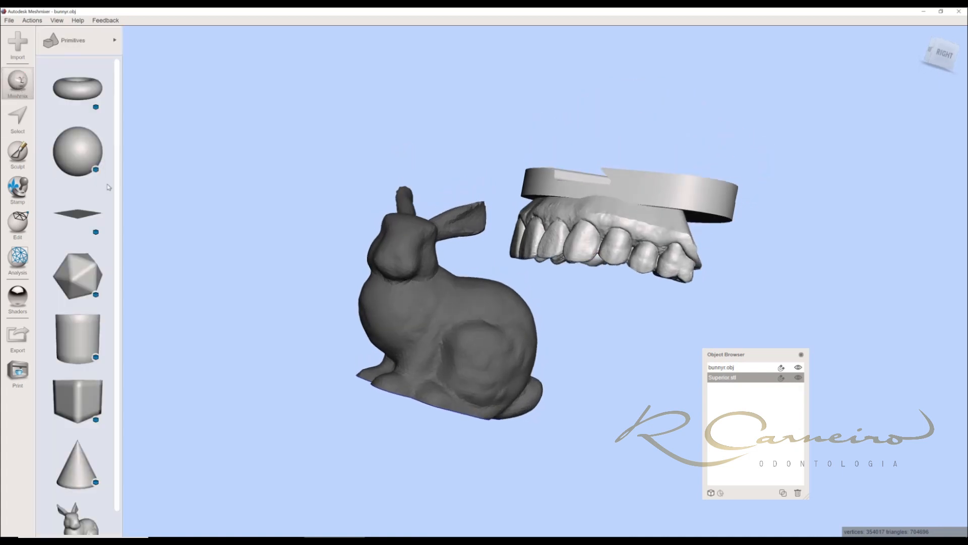
left_click(81, 44)
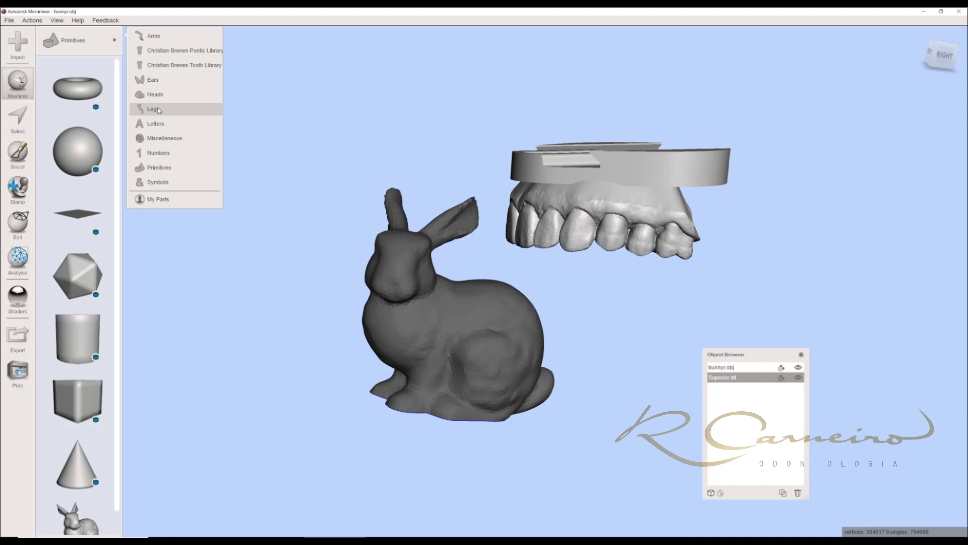
left_click(154, 109)
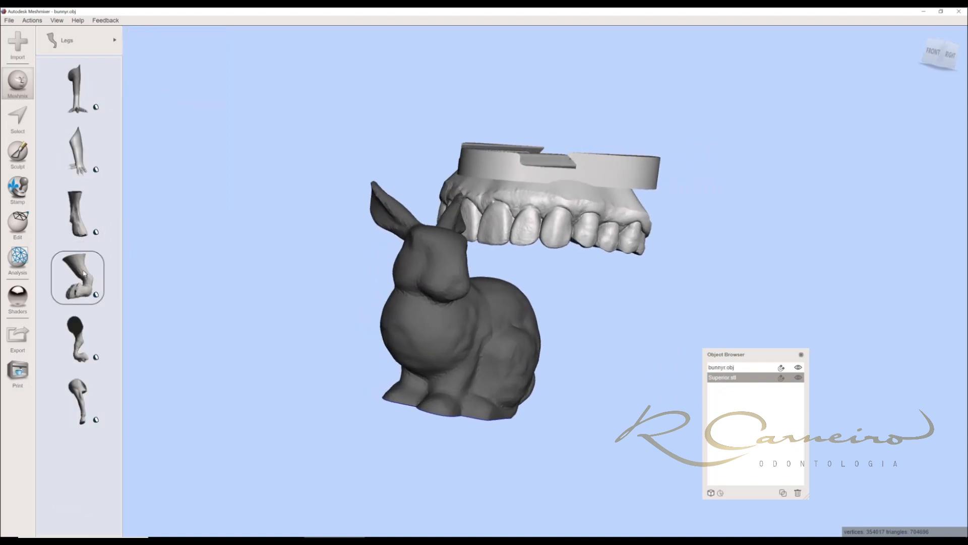
mouse_move(80, 274)
left_mouse_down()
mouse_move(232, 377)
mouse_move(525, 460)
mouse_move(608, 433)
mouse_move(559, 430)
mouse_move(527, 401)
left_mouse_up()
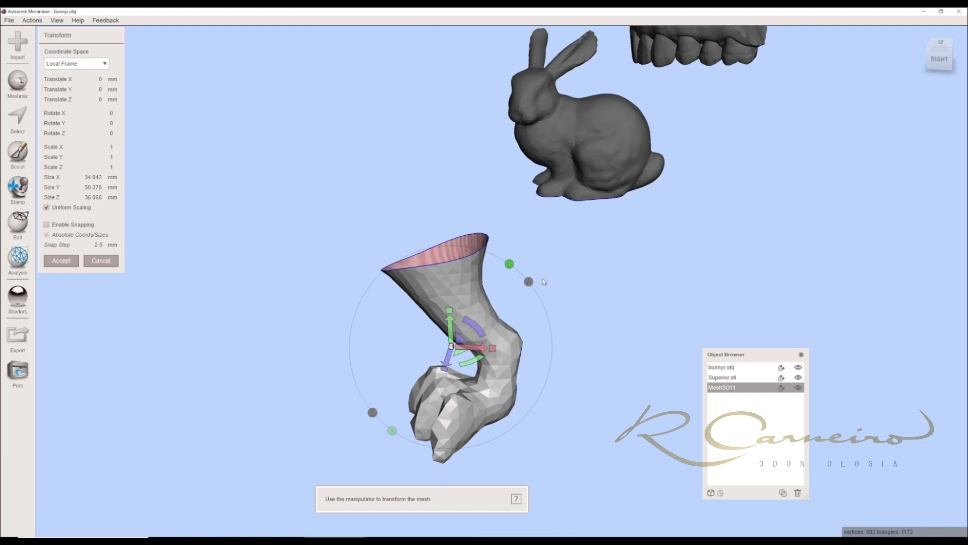
right_click_drag(445, 290, 497, 224)
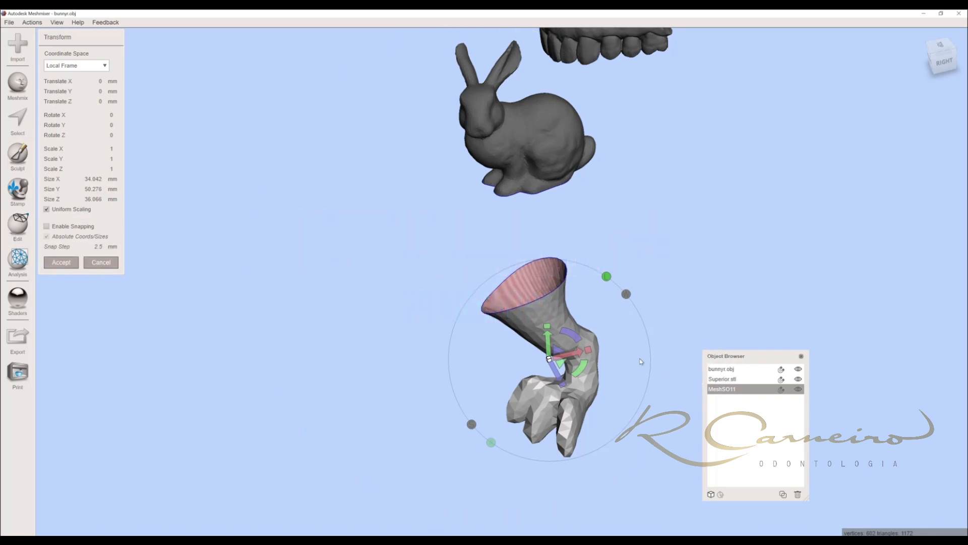
left_click(61, 265)
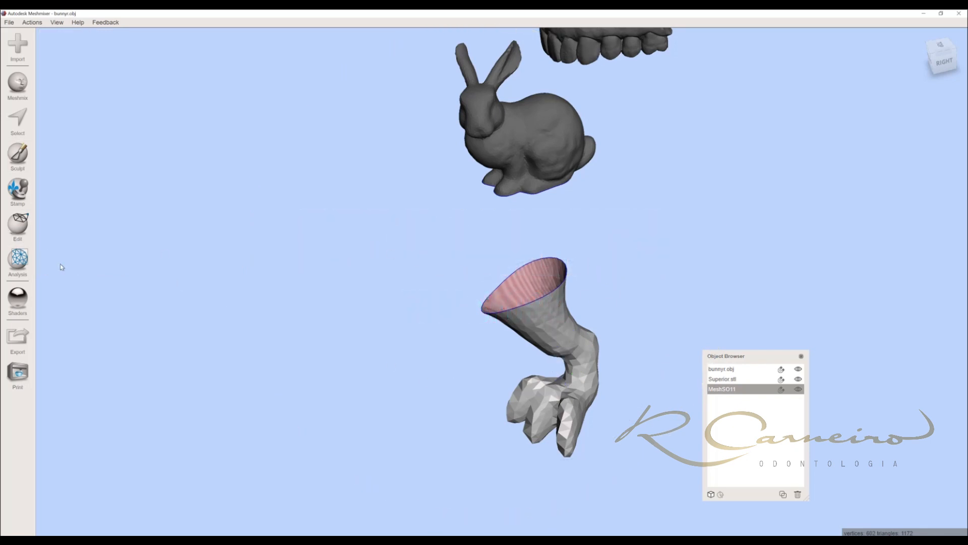
Examine the relative positions of the bunny, dental model and leg from several angles.
right_click_drag(578, 317, 368, 281)
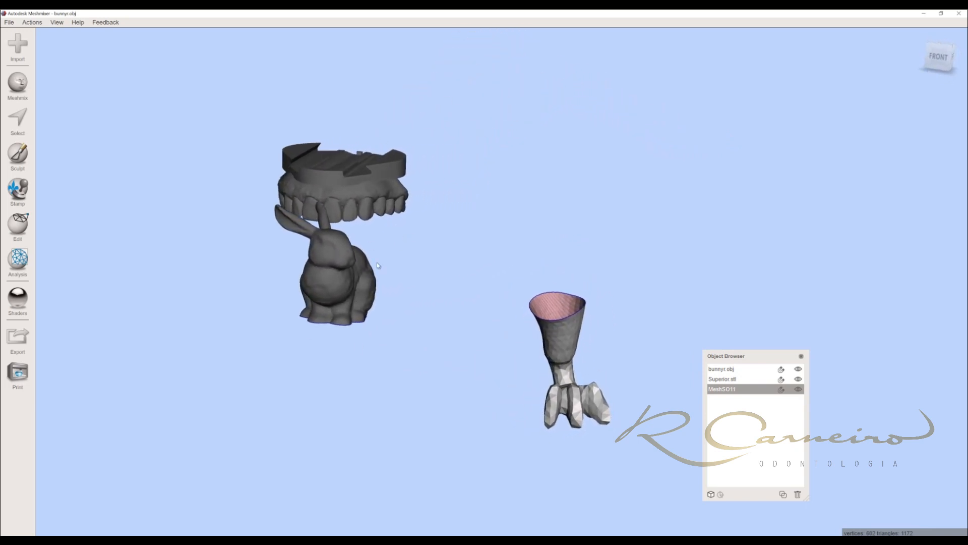
right_click_drag(579, 376, 581, 396)
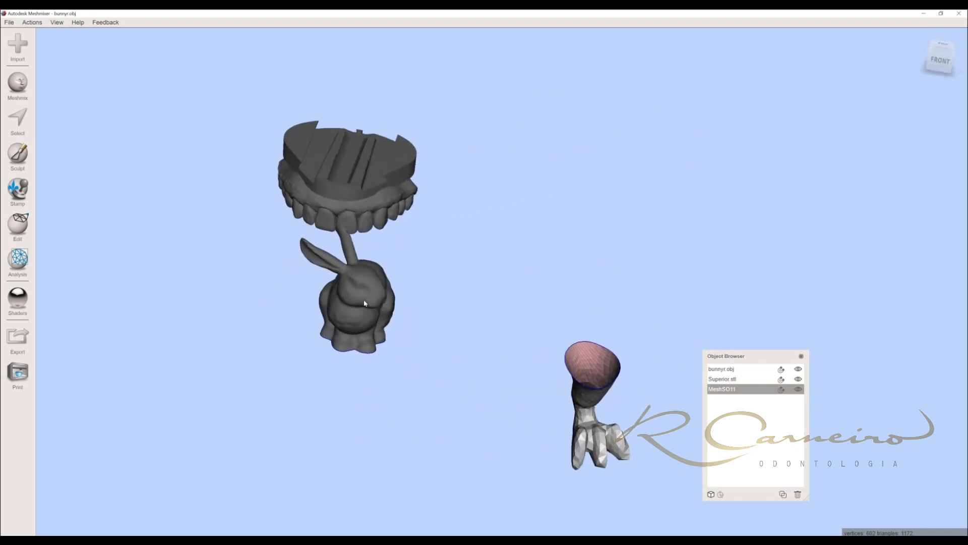
right_click_drag(342, 325, 485, 281)
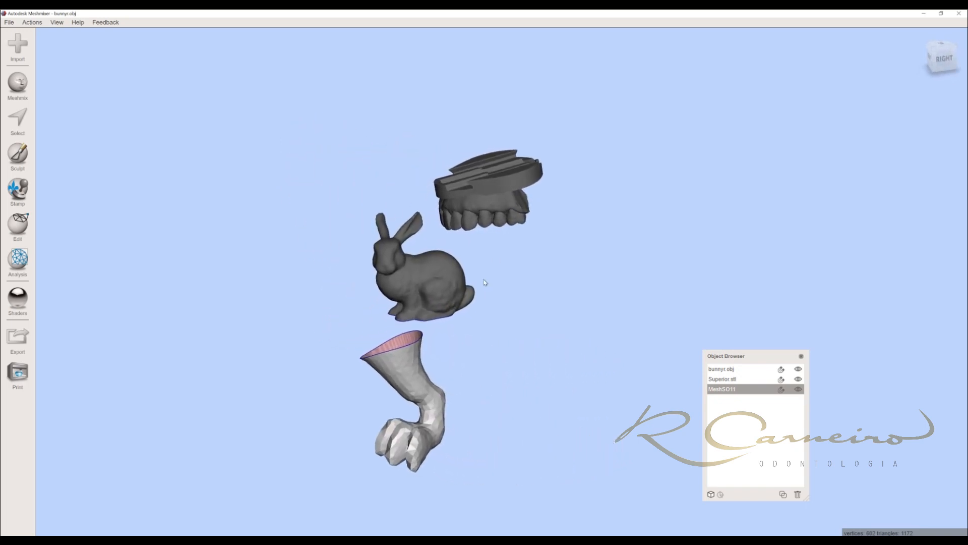
right_click_drag(441, 325, 694, 463)
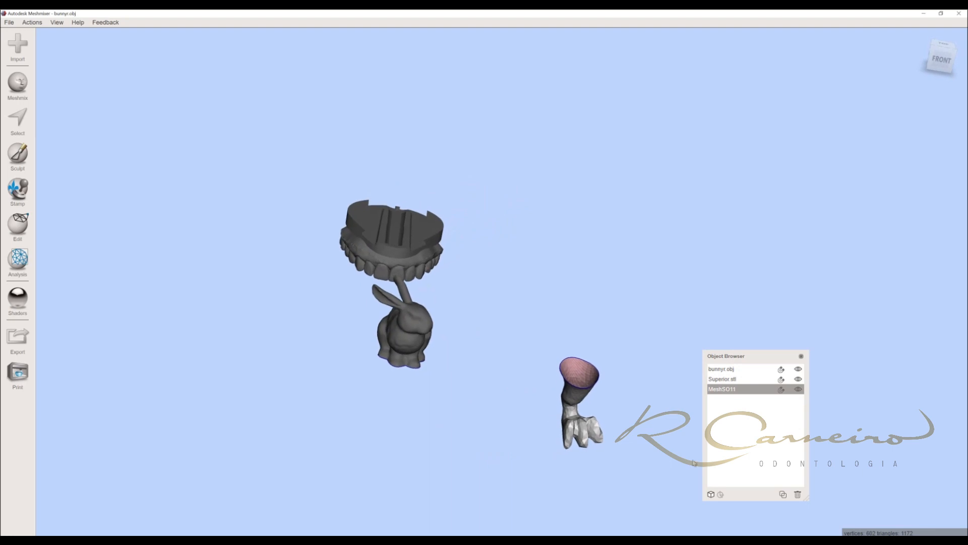
right_click_drag(593, 389, 509, 369)
scroll(509, 369, "up", 5)
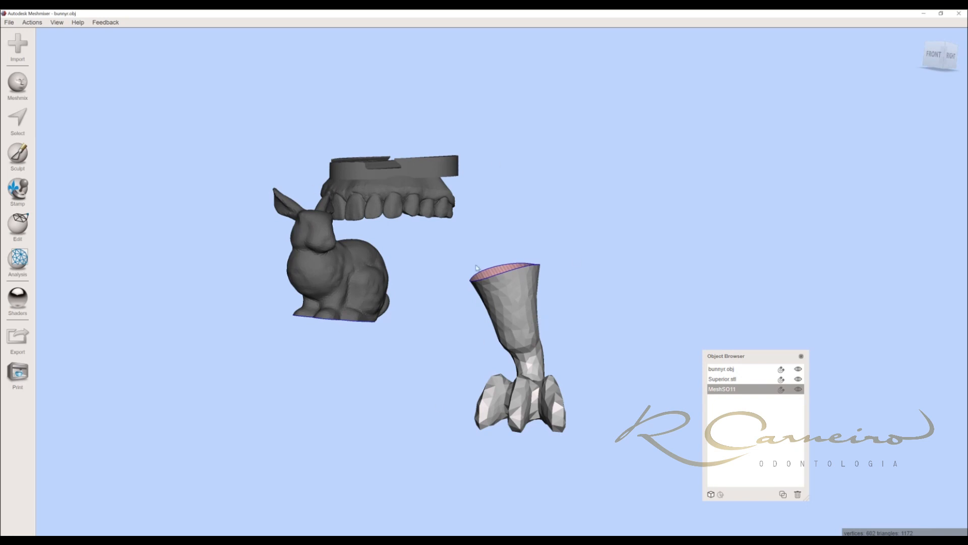
right_click_drag(315, 182, 503, 436)
right_click_drag(418, 427, 538, 403)
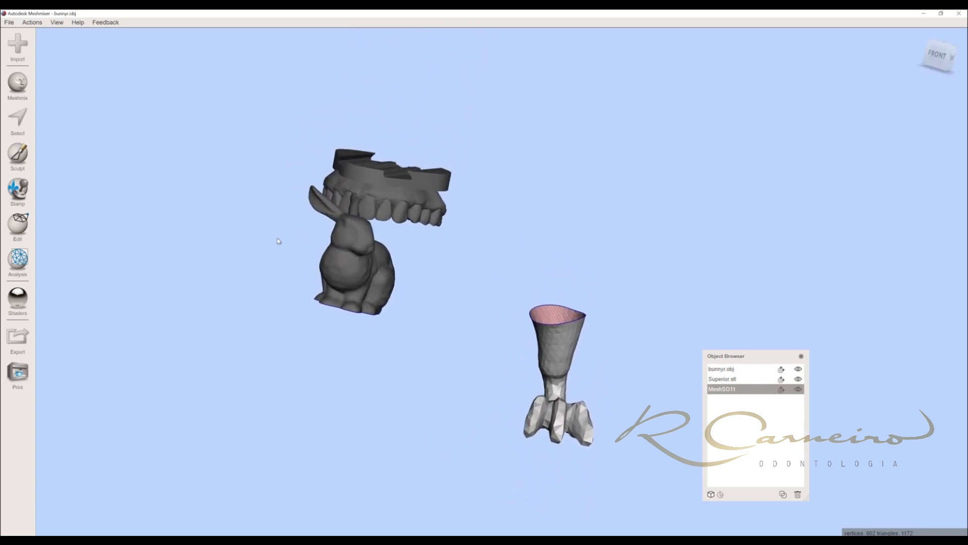
Transform the leg in World Frame, moving it below the bunny to about X 27.2, Y -28.4, Z -74.6 mm.
left_click(19, 228)
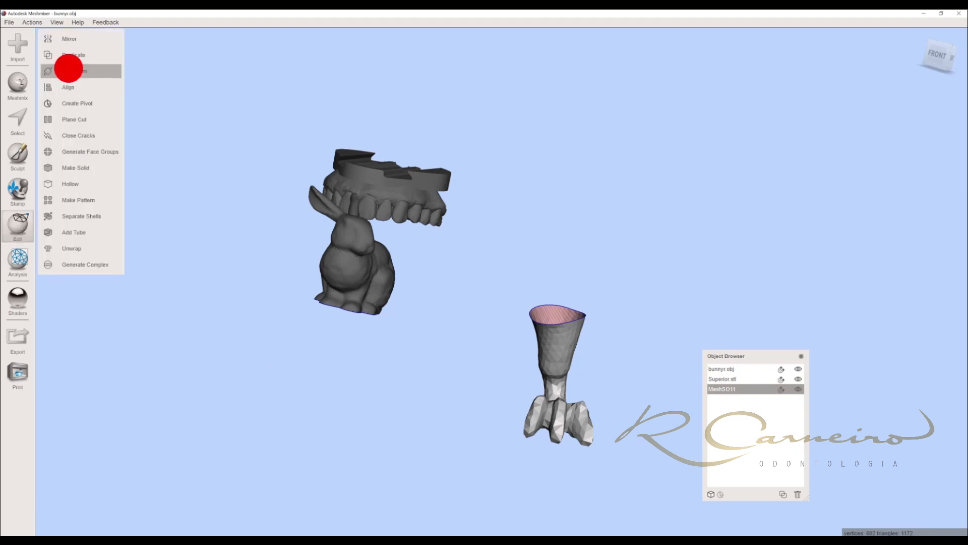
left_click(68, 70)
right_click_drag(500, 261, 525, 359)
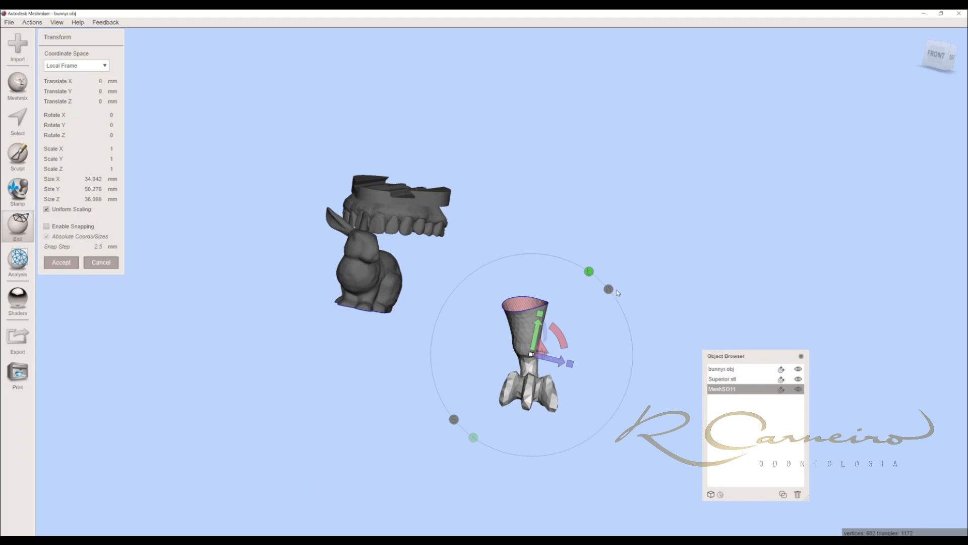
right_click_drag(592, 338, 604, 318)
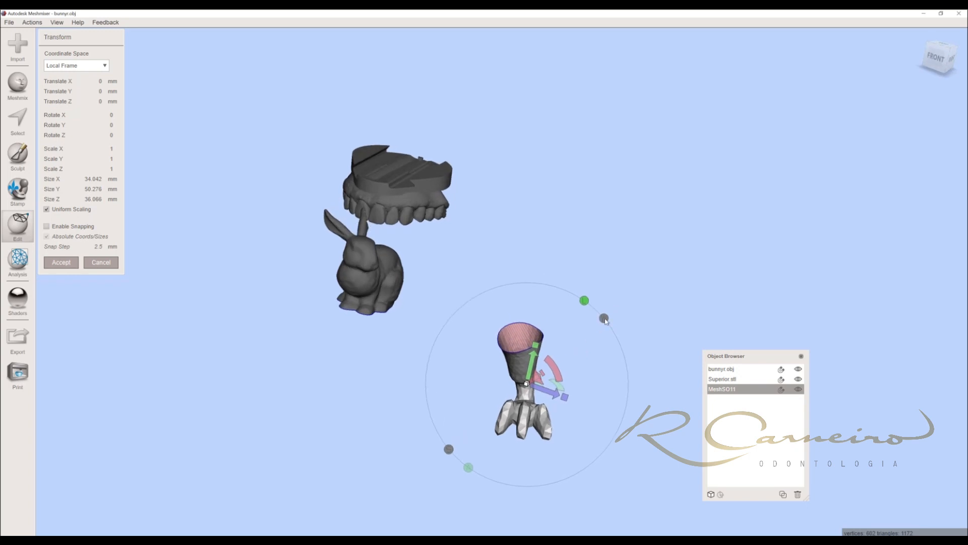
right_click_drag(606, 321, 475, 371)
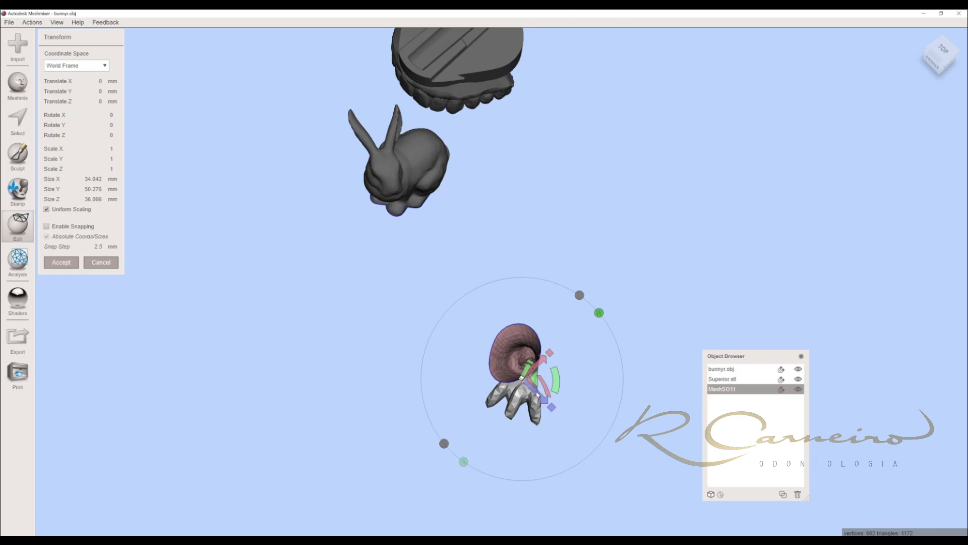
mouse_move(538, 395)
right_mouse_down()
mouse_move(500, 390)
mouse_move(557, 396)
right_mouse_up()
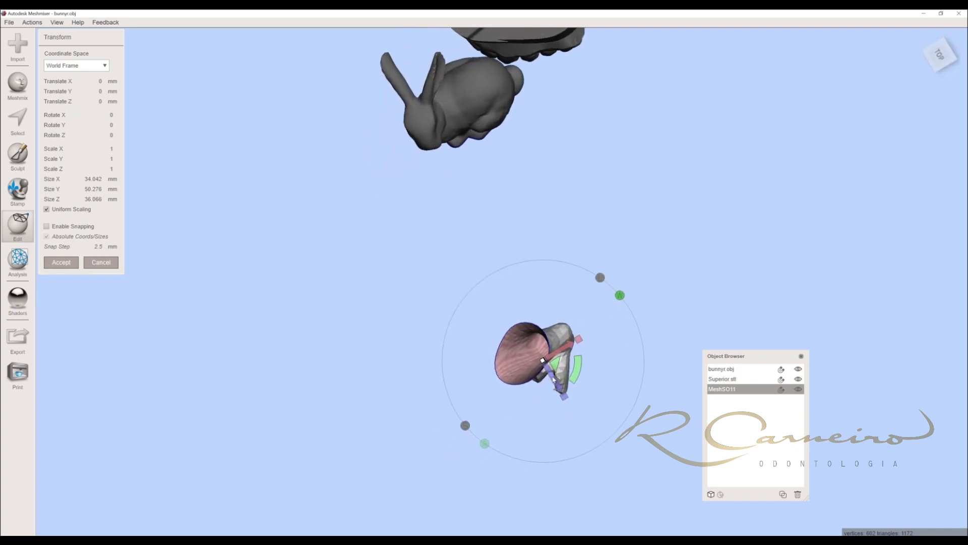
left_click_drag(556, 384, 465, 227)
right_click_drag(465, 227, 482, 294)
left_click_drag(478, 294, 528, 263)
right_click_drag(498, 305, 548, 318)
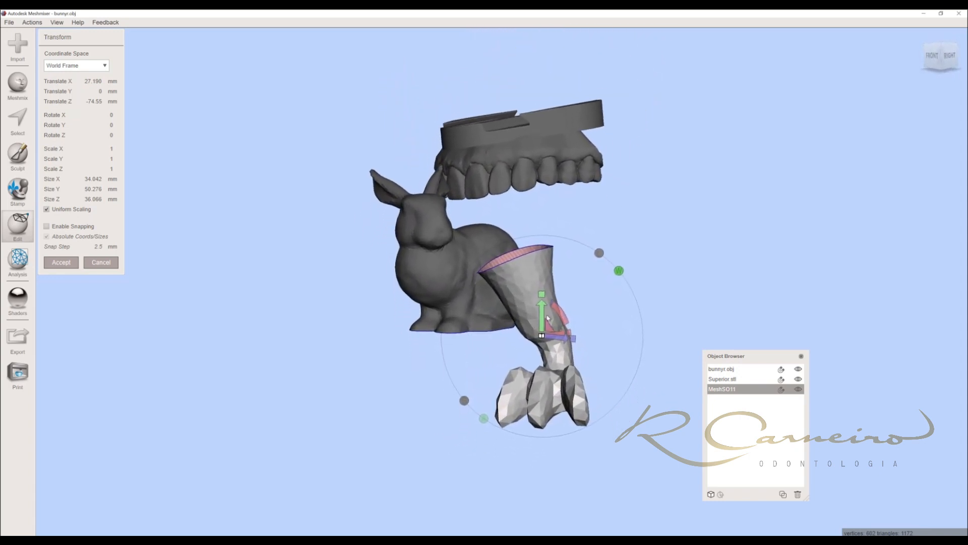
left_click_drag(541, 328, 540, 422)
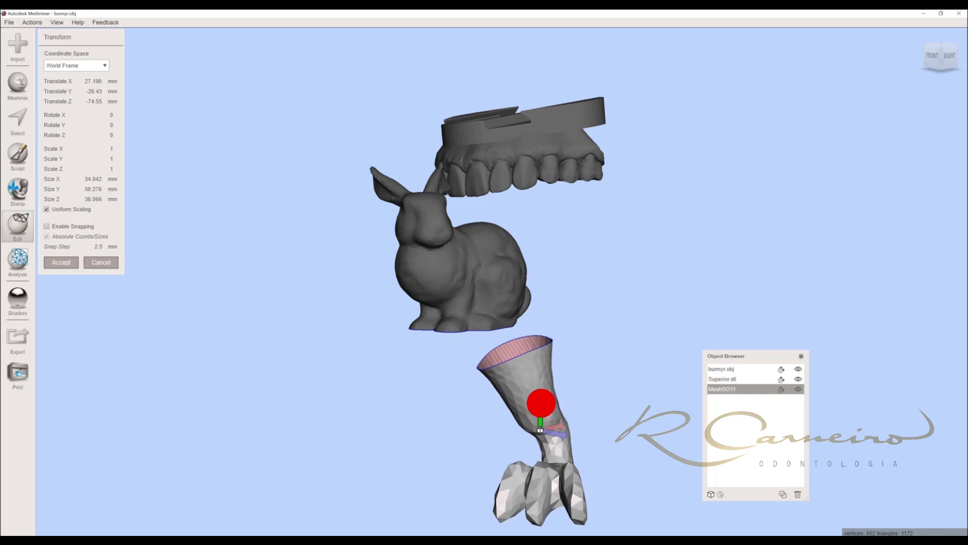
Move the leg closer beneath the bunny's base, to about X 44.9, Y -19.1, Z -96.8 mm.
right_click_drag(544, 407, 618, 287)
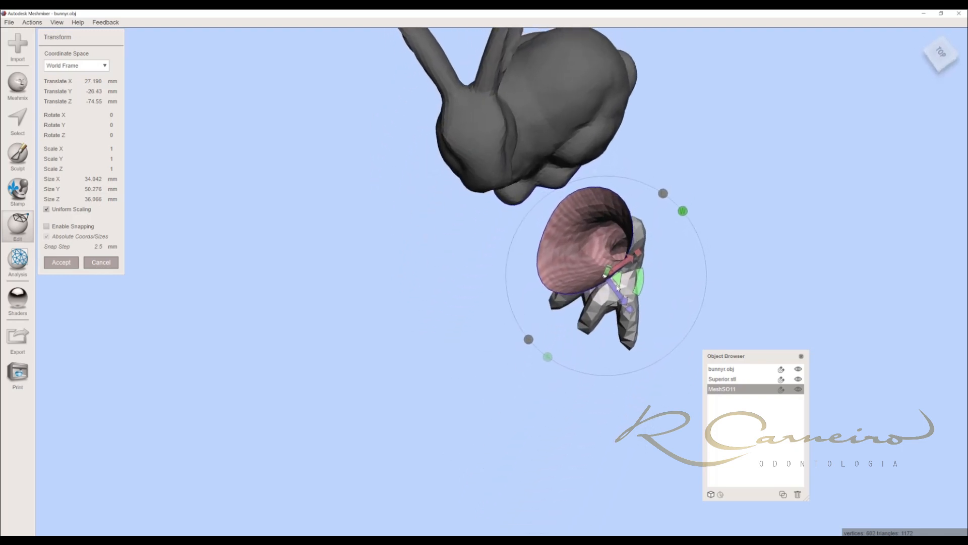
left_click_drag(619, 292, 560, 222)
right_click_drag(541, 278, 464, 384)
left_click_drag(462, 377, 557, 363)
right_click_drag(544, 377, 423, 357)
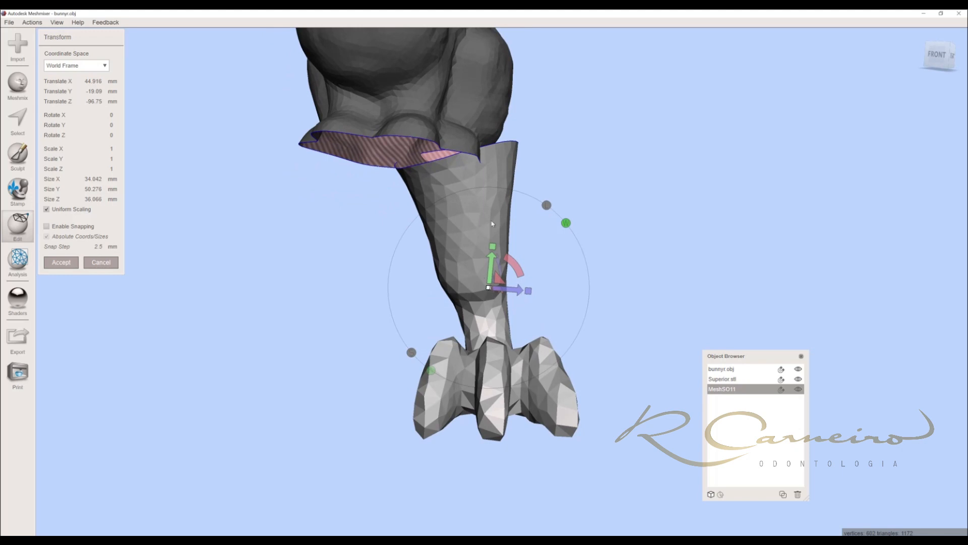
Scale the leg uniformly to about 0.346 and raise it to the bunny's base at about Y -5.8, Z -100.2 mm.
right_click_drag(478, 299, 530, 302)
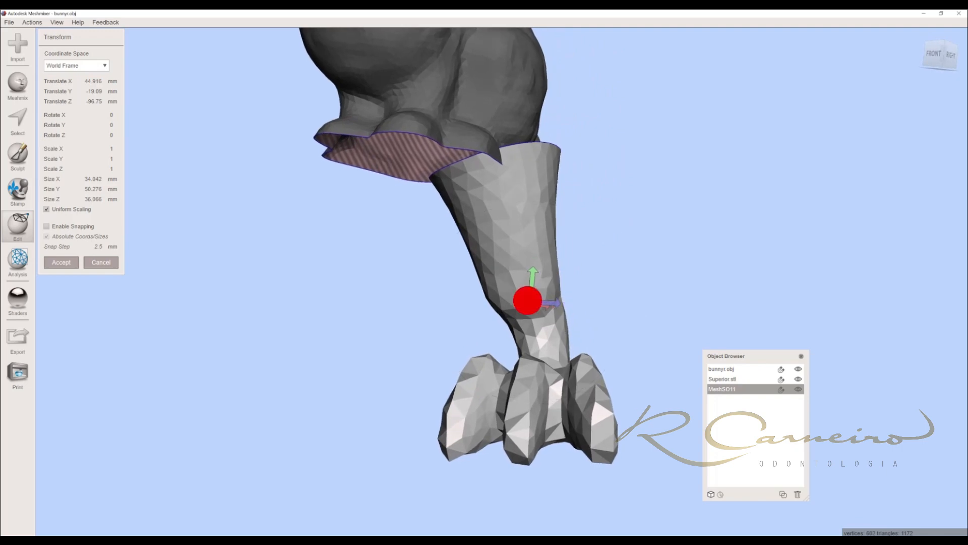
left_click_drag(528, 302, 521, 442)
right_click_drag(521, 364, 538, 360)
scroll(539, 353, "up", 4)
middle_click_drag(560, 232, 463, 276)
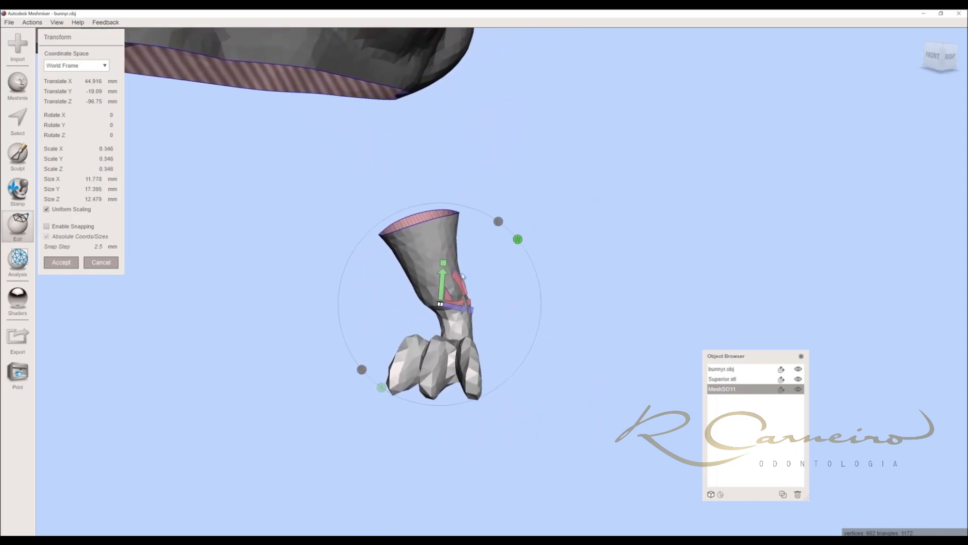
left_click_drag(440, 280, 439, 151)
right_click_drag(441, 156, 567, 323)
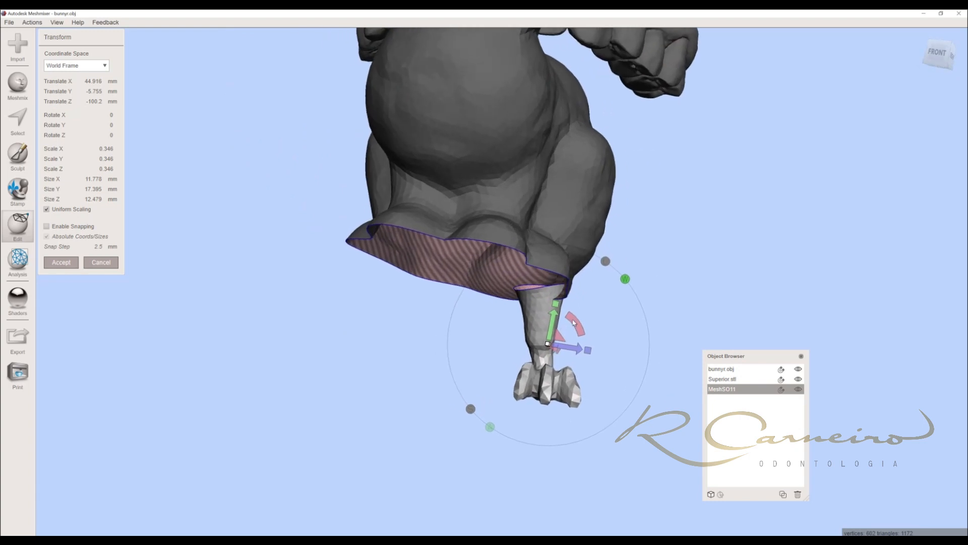
Rotate the leg to about X 4.1, Y -31.7 and Z 0.3 degrees.
mouse_move(572, 319)
left_mouse_down()
mouse_move(576, 329)
mouse_move(563, 322)
mouse_move(569, 326)
left_mouse_up()
right_click_drag(575, 329, 626, 338)
mouse_move(625, 331)
left_mouse_down()
mouse_move(631, 346)
mouse_move(623, 335)
left_mouse_up()
right_click_drag(622, 335, 461, 433)
left_click_drag(458, 427, 478, 422)
Lower the leg and shift it sideways beneath the bunny, to about Y -7.0, Z -95.7 mm.
right_click_drag(478, 423, 495, 349)
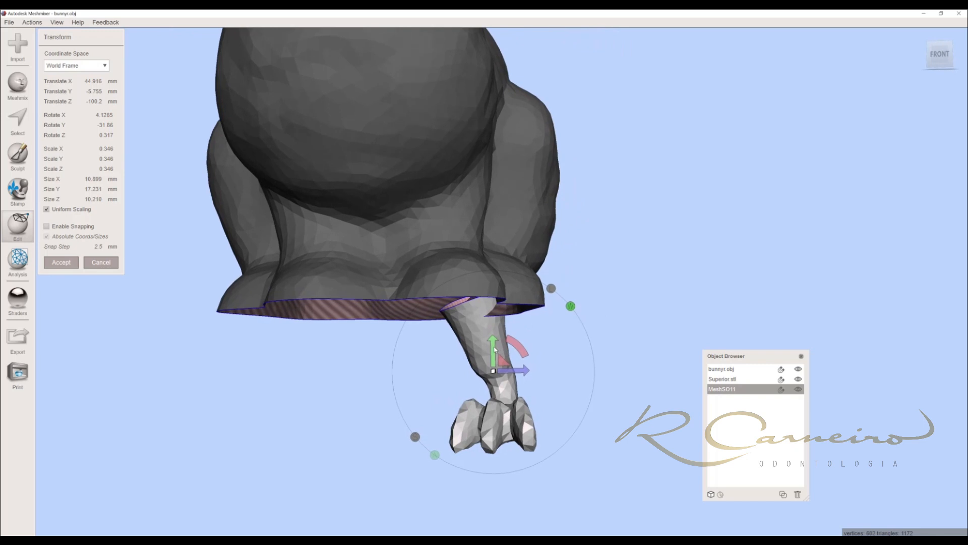
left_click_drag(492, 346, 492, 357)
right_click_drag(493, 356, 537, 369)
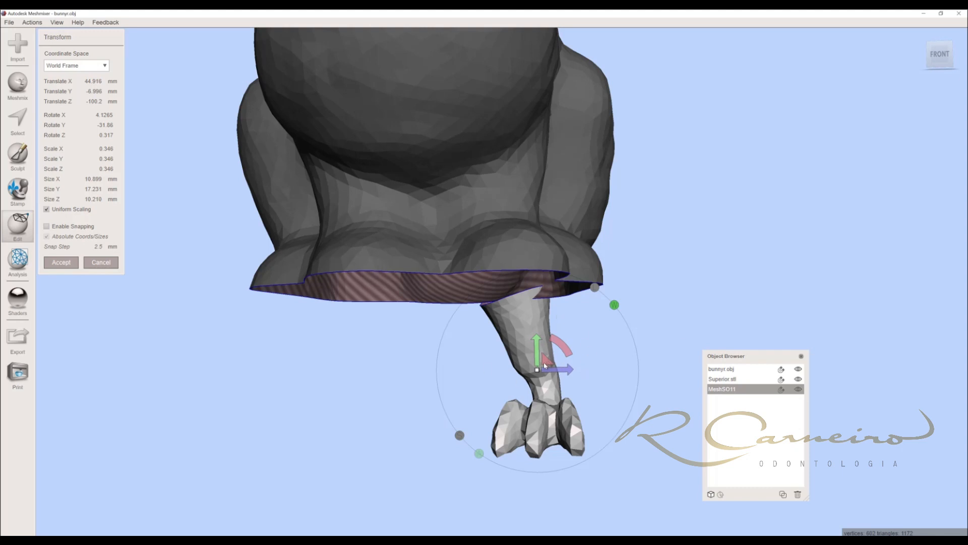
left_click_drag(545, 360, 591, 360)
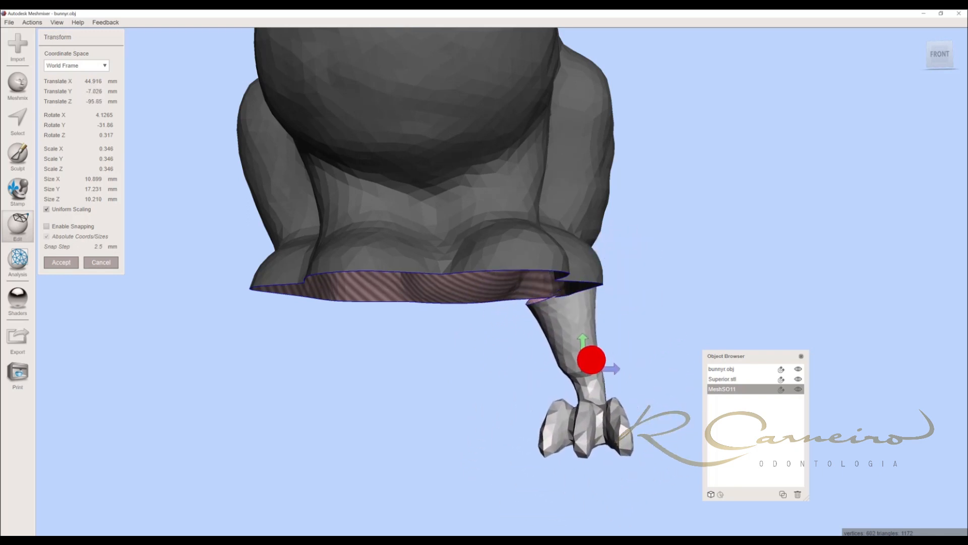
Fit the leg against the bunny's rear base at about X 40.2, Y -6.8, Z -93.0 mm and accept the transform.
right_click_drag(591, 360, 578, 372)
left_click_drag(547, 356, 482, 362)
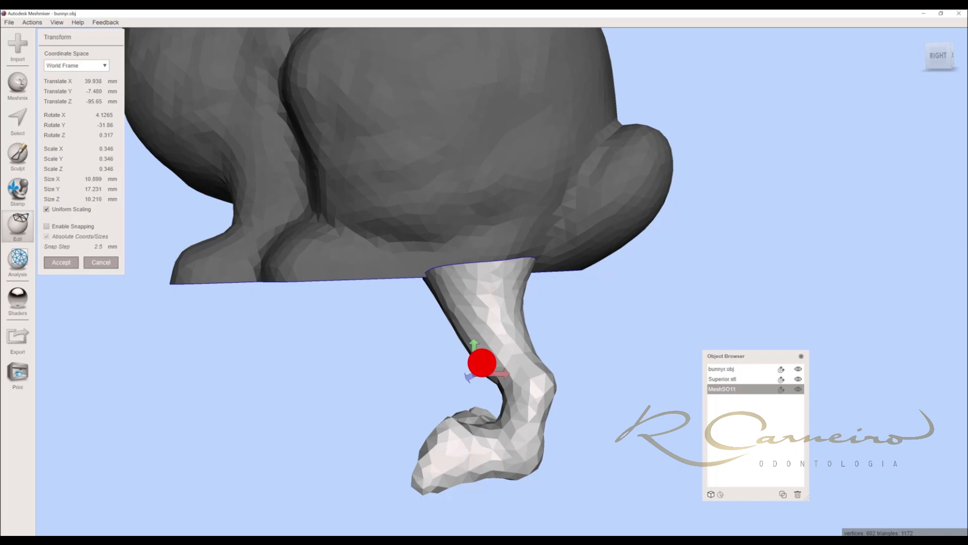
left_click_drag(482, 362, 496, 355)
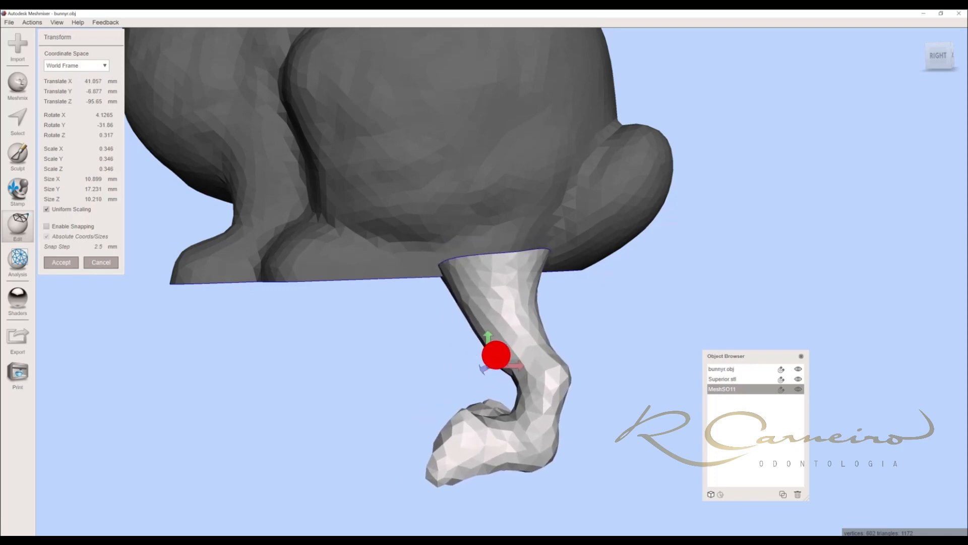
mouse_move(496, 355)
right_mouse_down()
mouse_move(554, 369)
mouse_move(581, 358)
right_mouse_up()
left_click_drag(578, 357, 603, 359)
right_click_drag(603, 359, 550, 371)
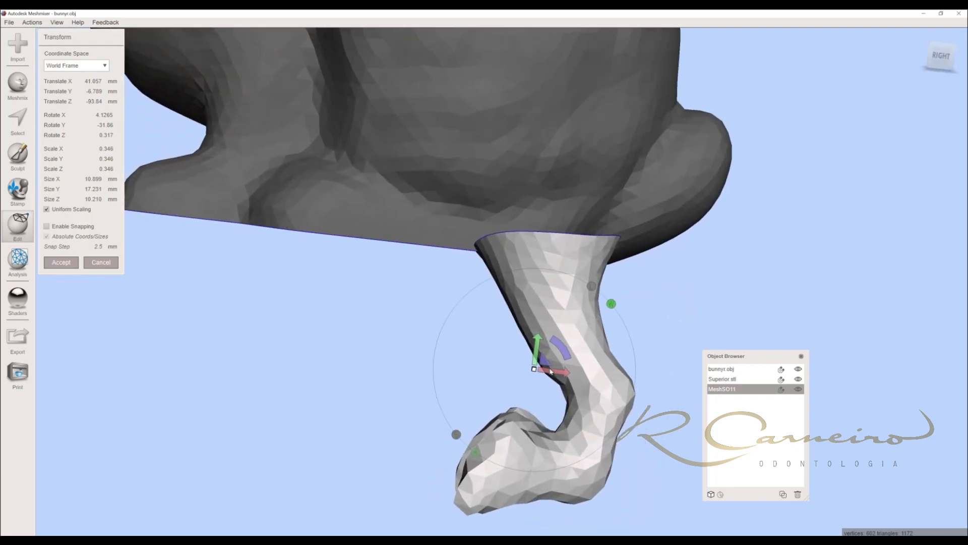
left_click_drag(550, 371, 536, 368)
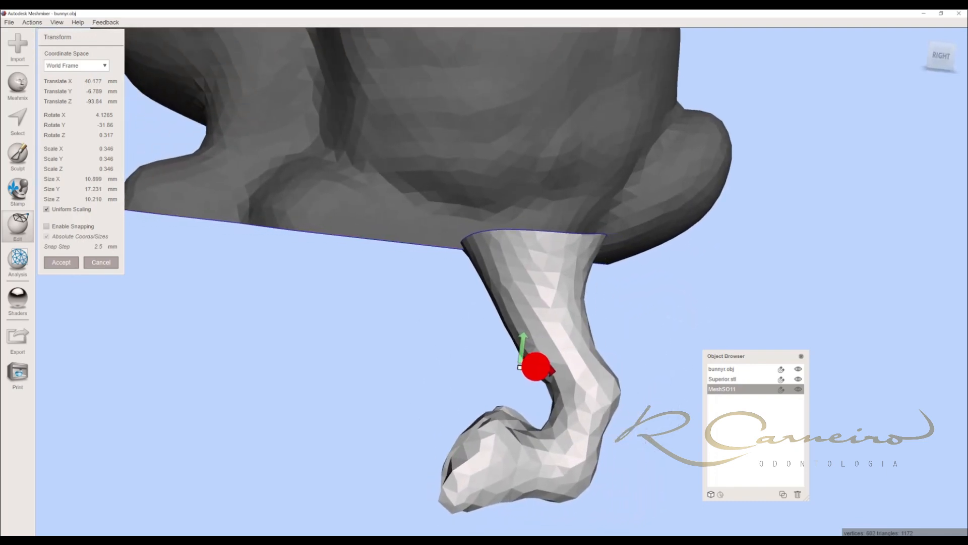
left_click(60, 263)
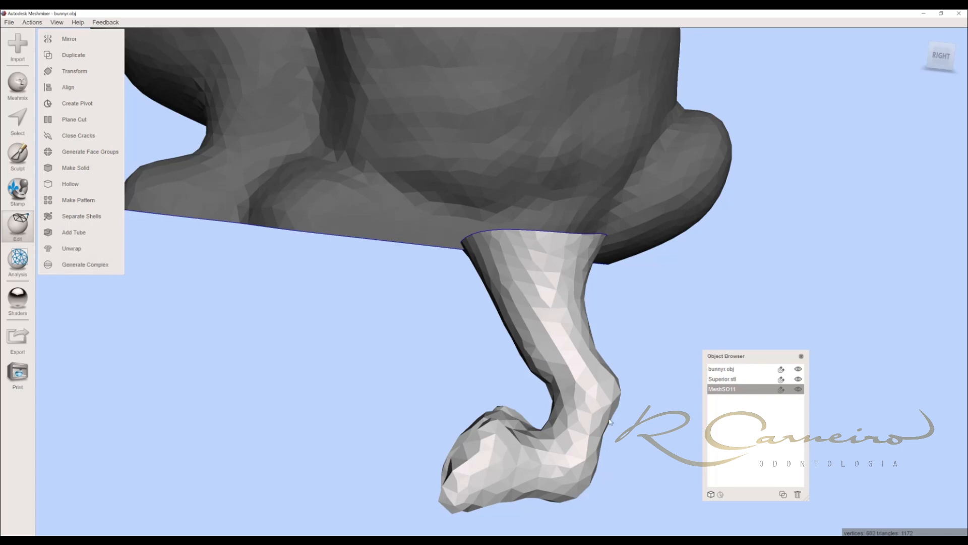
Make the bunny the active object in the scene, and switch to the upper dental model.
left_click(401, 31)
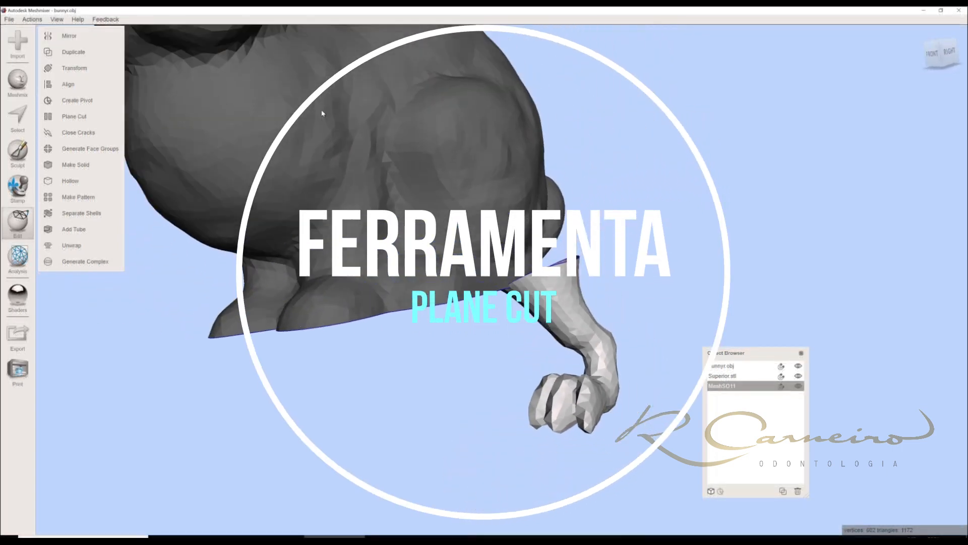
right_click_drag(351, 123, 363, 262)
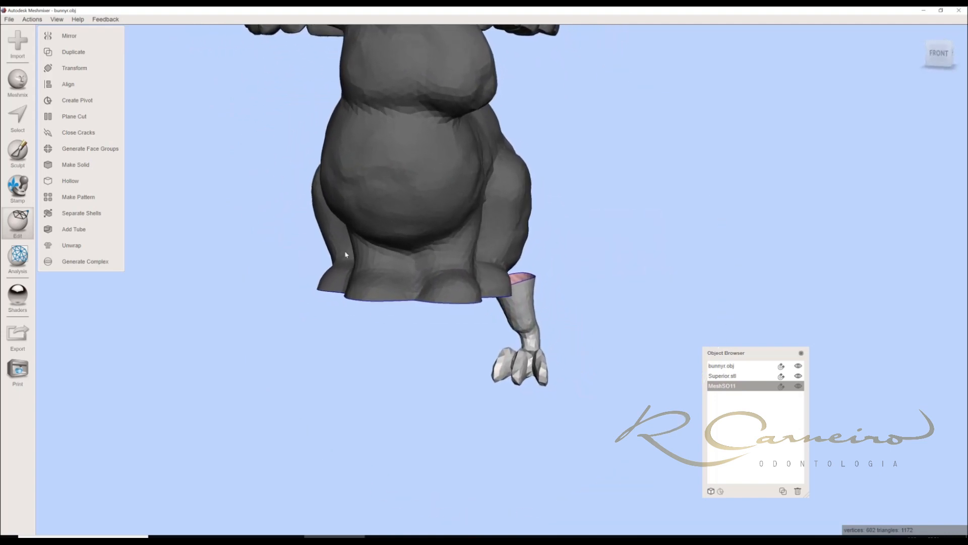
right_click_drag(451, 293, 477, 235)
right_click_drag(483, 380, 447, 23)
left_click(415, 202)
right_click_drag(390, 402, 241, 205)
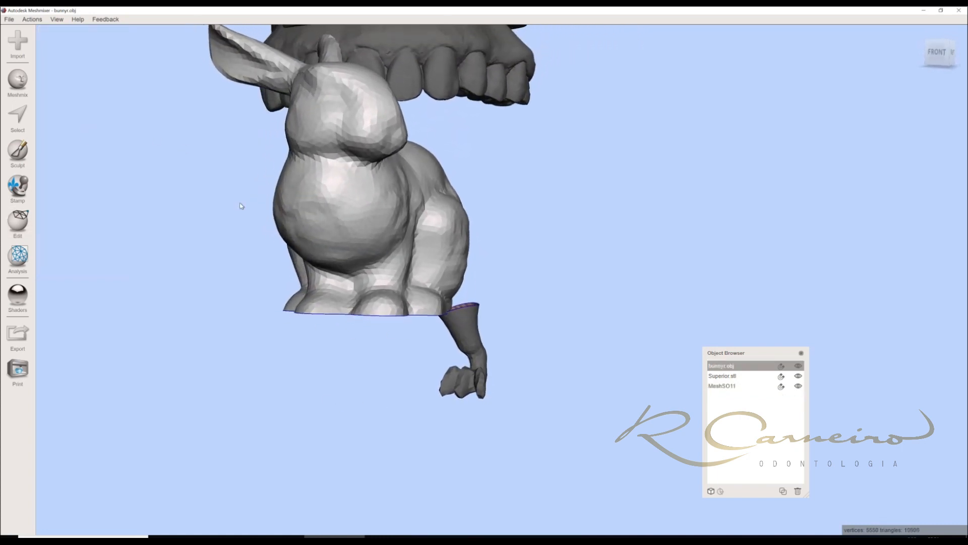
scroll(419, 65, "down", 1)
middle_click_drag(438, 34, 412, 142)
scroll(411, 142, "down", 3)
left_click(411, 153)
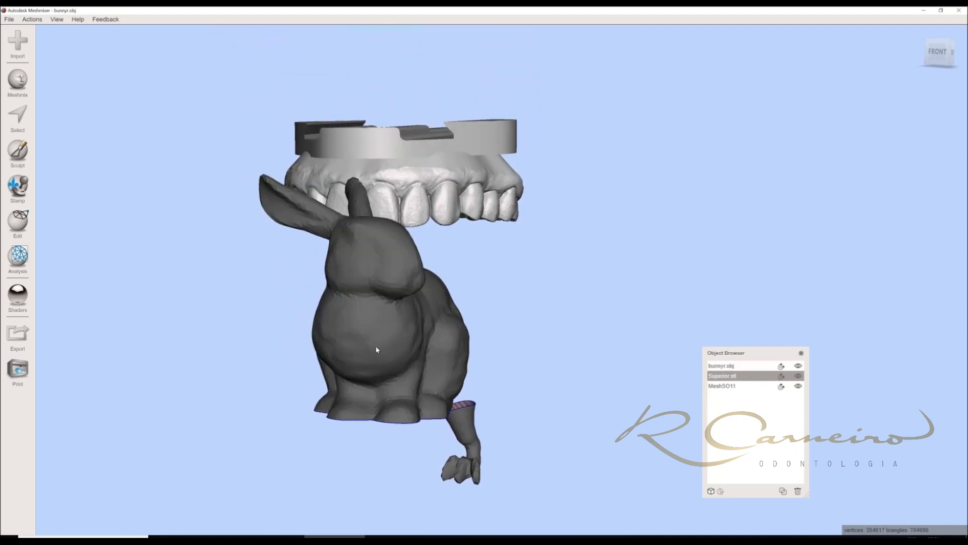
Switch the active object in the scene from the bunny to the leg and back to the bunny.
left_click(369, 331)
right_click_drag(373, 335, 459, 350)
left_click(467, 344)
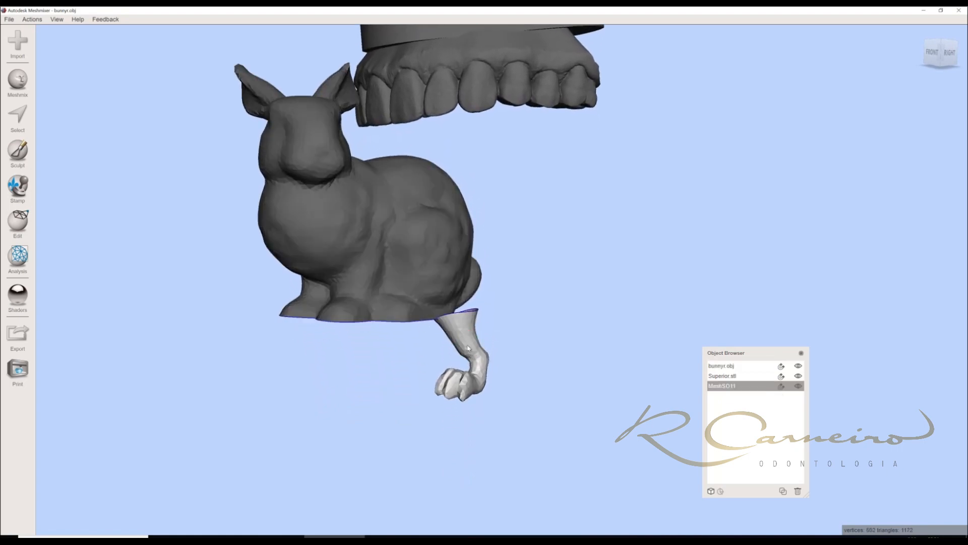
left_click(320, 227)
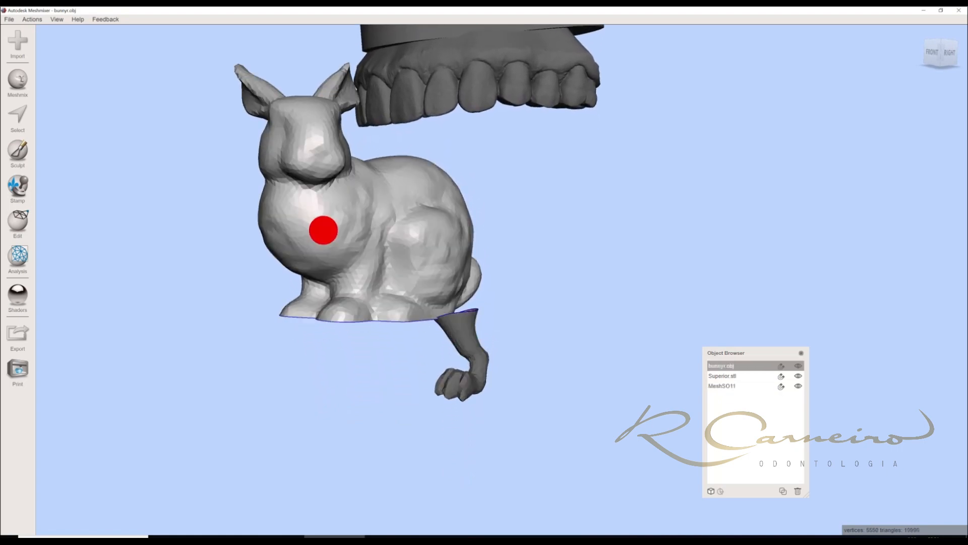
right_click_drag(319, 227, 425, 289)
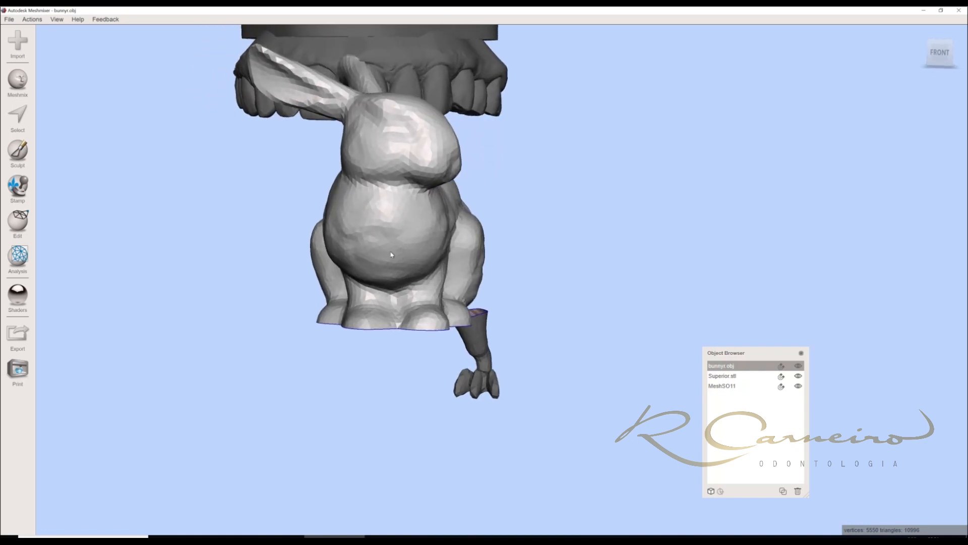
right_click_drag(461, 219, 282, 175)
right_click_drag(413, 225, 379, 260)
Move the Object Browser farther from the models, and activate Superior.stl, MeshSO11 and bunnyr.obj in turn from its list.
left_click_drag(761, 354, 876, 180)
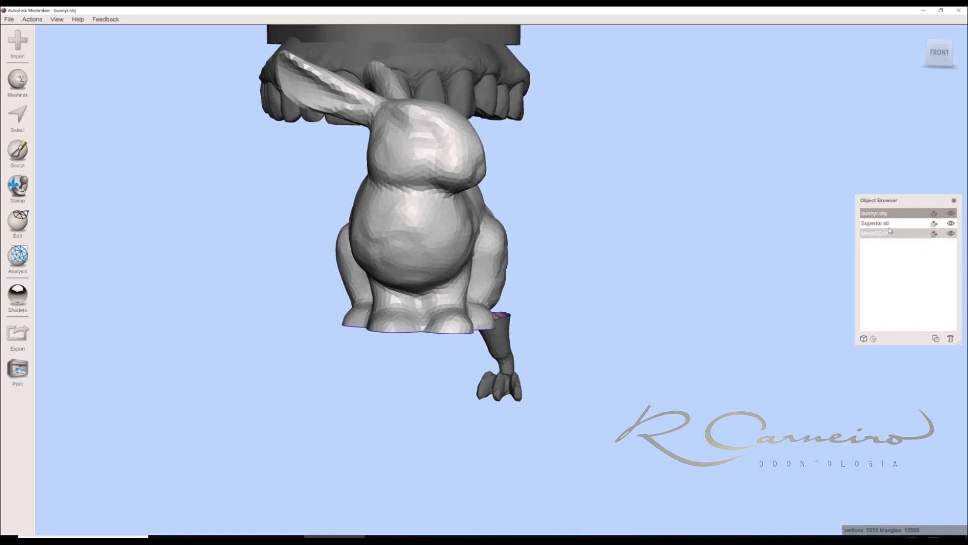
left_click(874, 224)
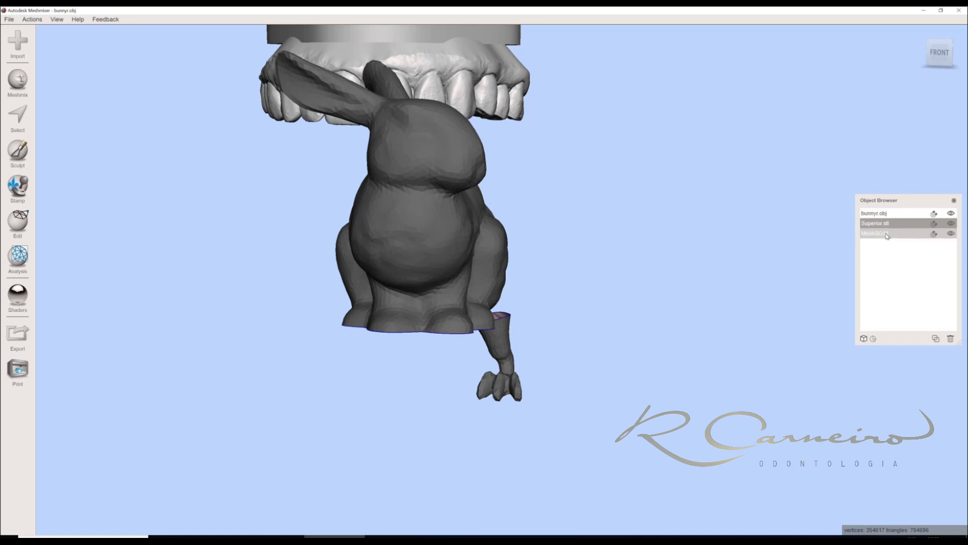
left_click(885, 234)
left_click(900, 217)
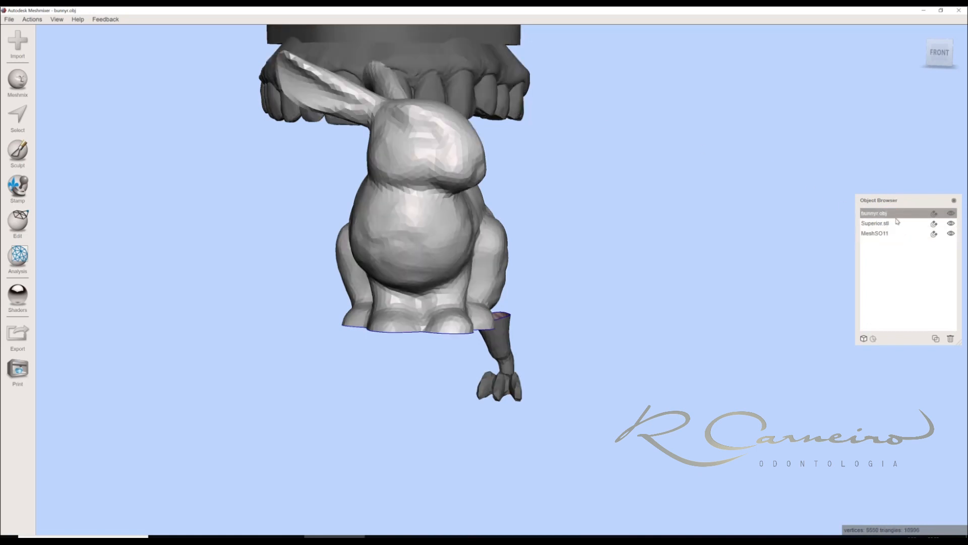
Hide and show again bunnyr.obj, Superior.stl and MeshSO11, one object at a time.
left_click(951, 214)
left_click(951, 214)
left_click(951, 224)
left_click(951, 224)
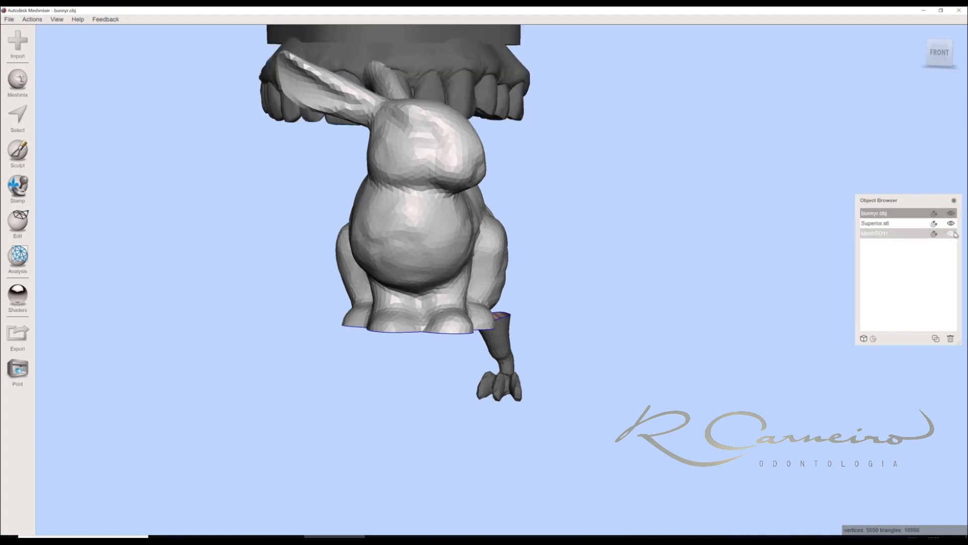
left_click(952, 233)
left_click(951, 234)
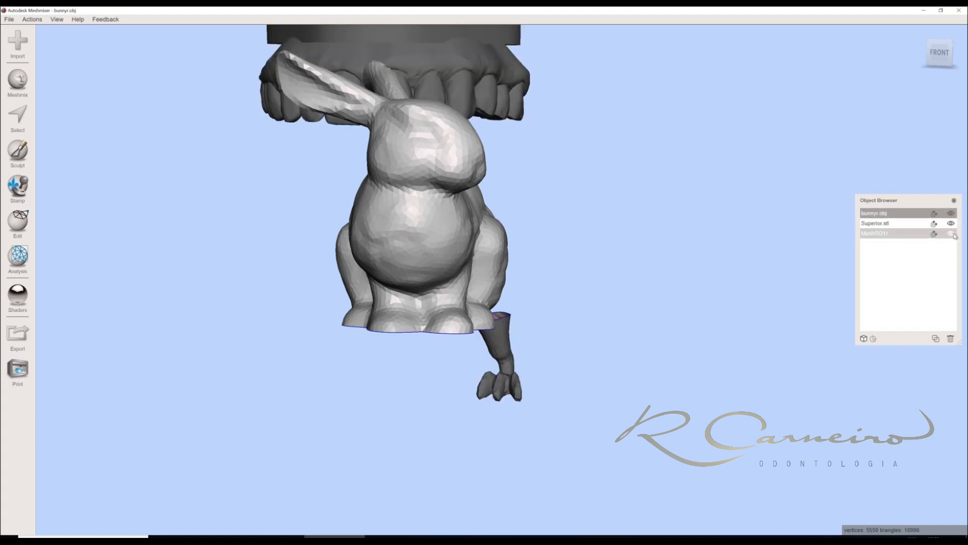
Activate Superior.stl and toggle its target state on and off again.
left_click(879, 224)
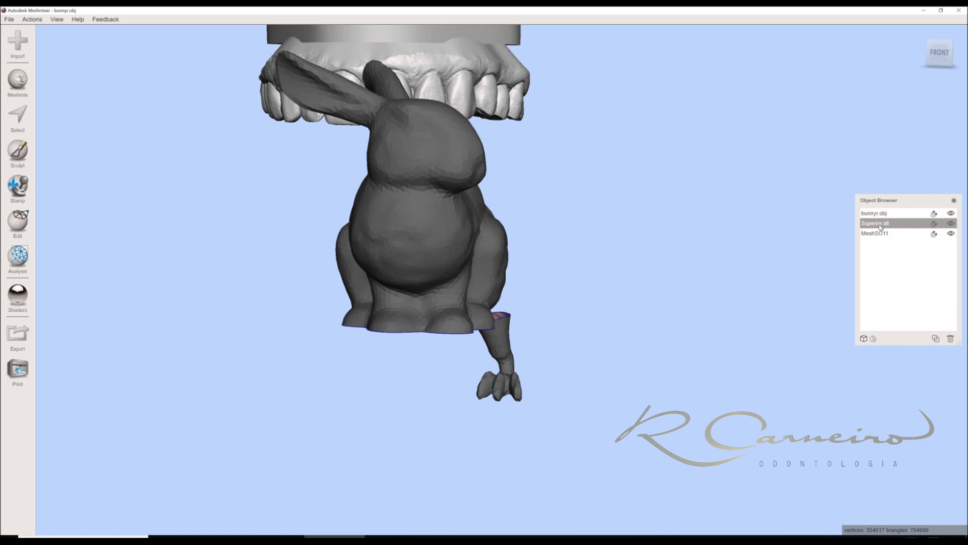
left_click(934, 224)
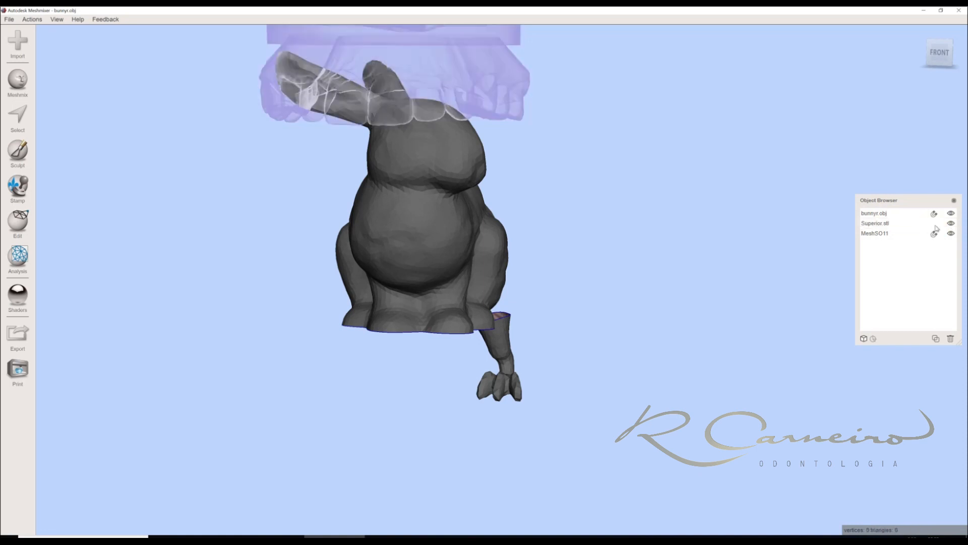
left_click(934, 224)
Start a Plane Cut on the bunny and inspect the Cut (Discard Half) preview from several sides.
right_click_drag(552, 217, 346, 278)
left_click(371, 240)
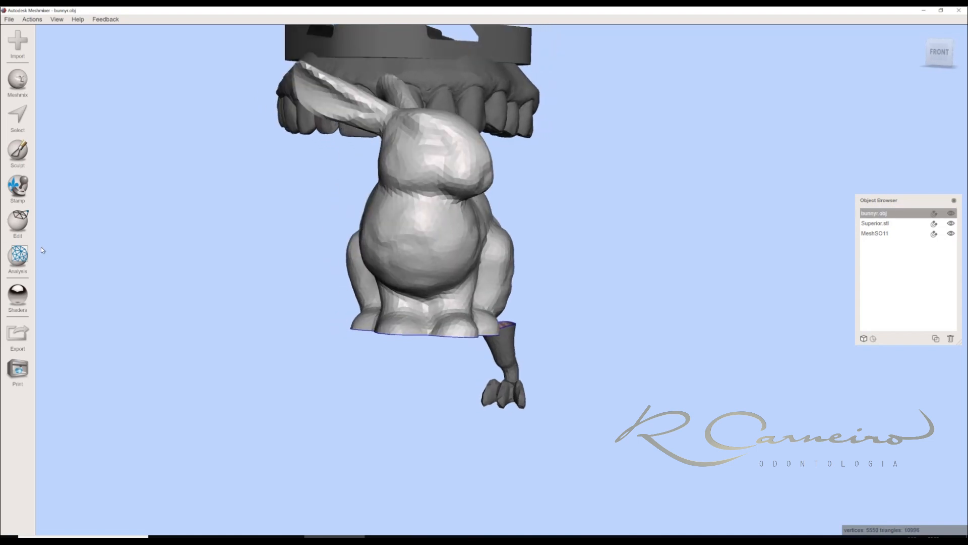
left_click(14, 231)
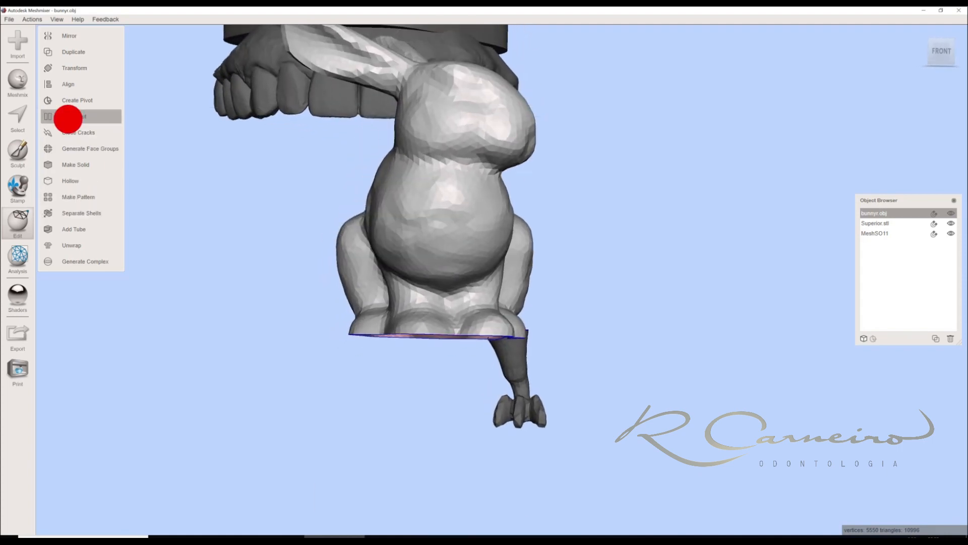
left_click(68, 117)
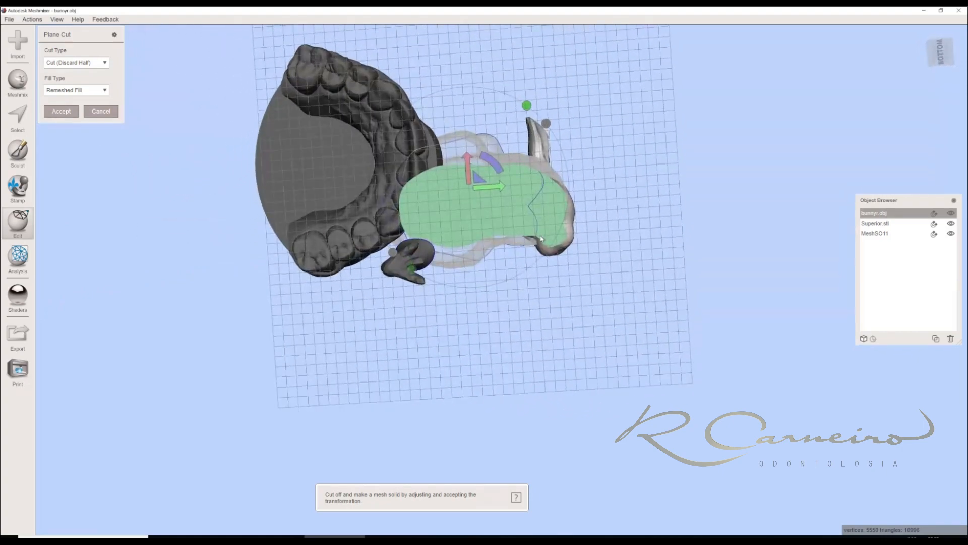
right_click_drag(541, 238, 415, 253)
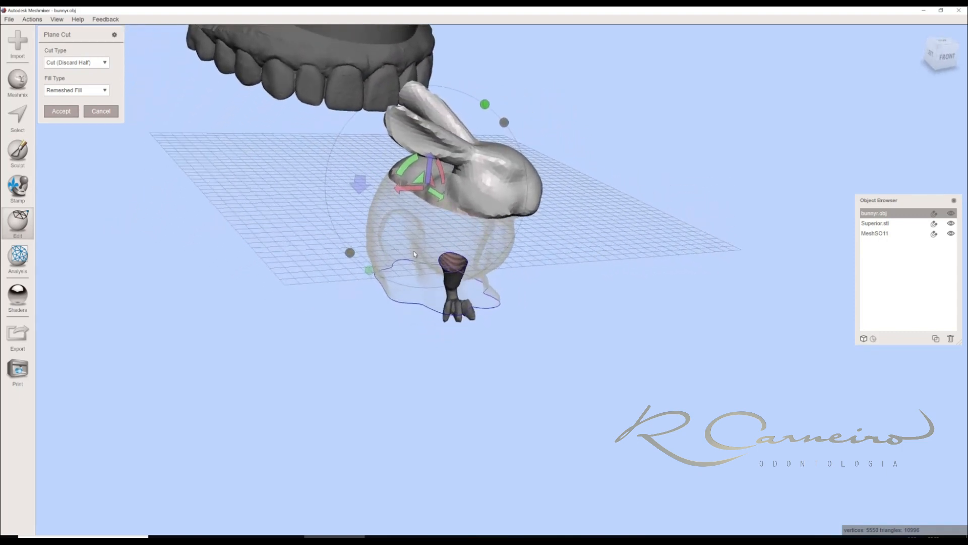
right_click_drag(393, 191, 185, 137)
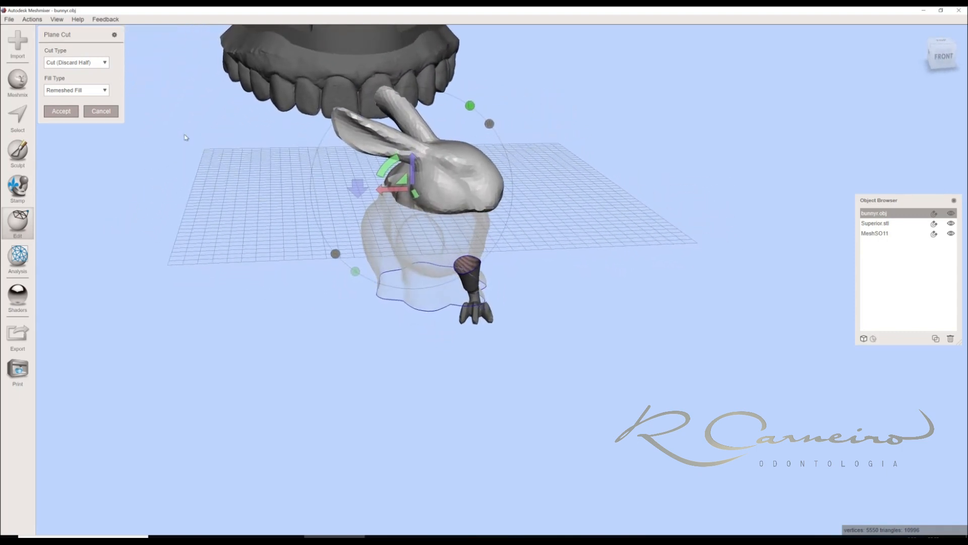
right_click_drag(174, 175, 302, 123)
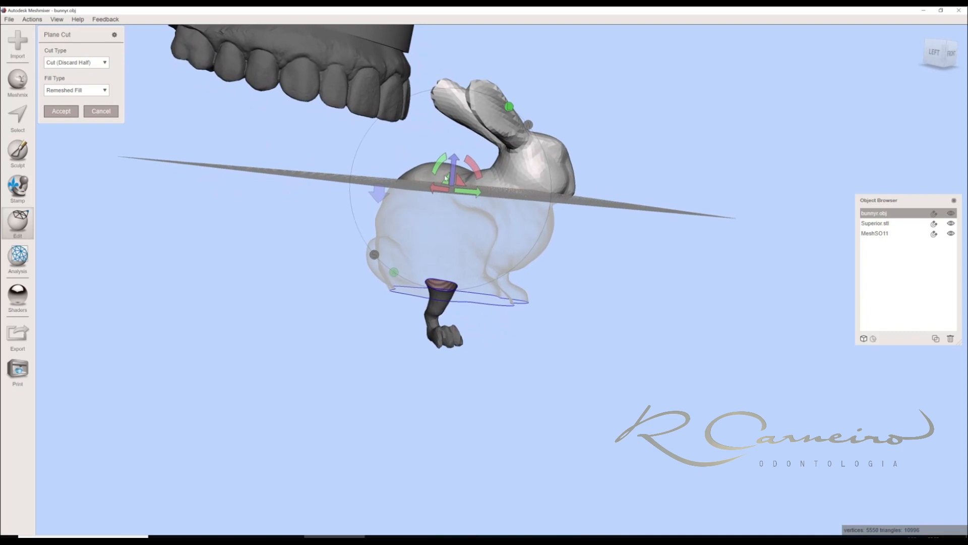
Set the plane cut's fill type to No Fill and inspect the bunny's open underside.
left_click(81, 92)
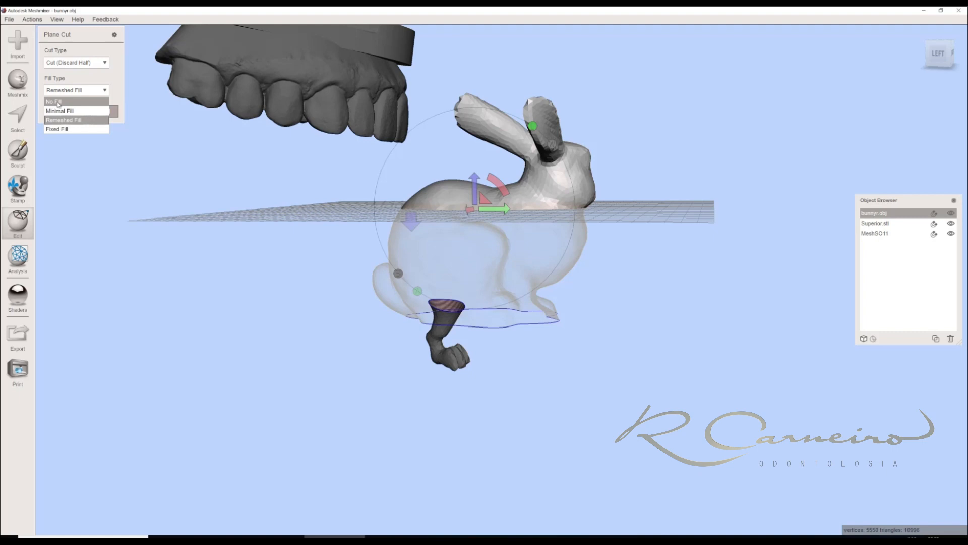
left_click(57, 102)
right_click_drag(227, 141, 396, 289)
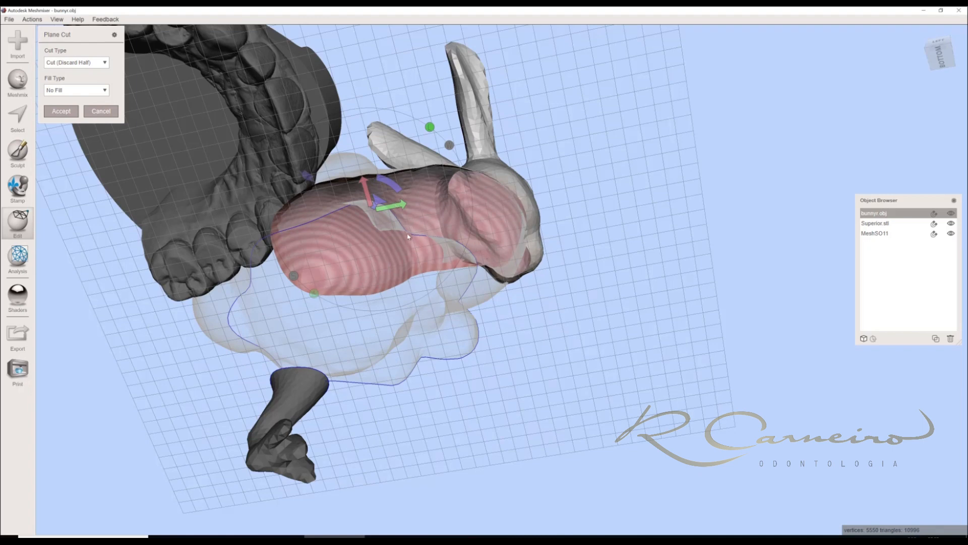
Set the fill type back to Remeshed Fill, check the cut preview, and cancel the plane cut.
left_click(71, 90)
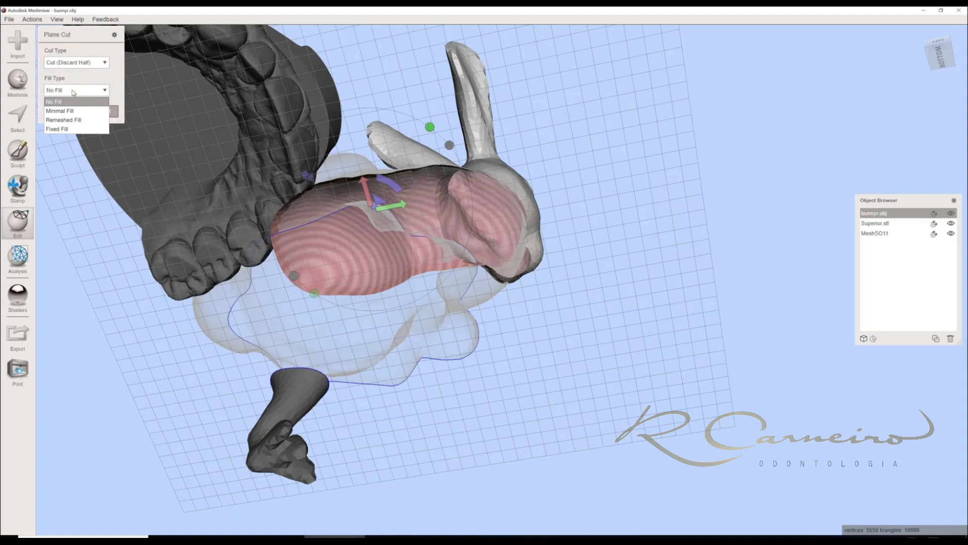
left_click(65, 120)
mouse_move(434, 323)
right_mouse_down()
mouse_move(415, 263)
mouse_move(374, 203)
mouse_move(371, 216)
mouse_move(384, 203)
mouse_move(364, 221)
mouse_move(371, 213)
mouse_move(366, 252)
mouse_move(376, 212)
mouse_move(481, 147)
mouse_move(411, 137)
mouse_move(402, 152)
mouse_move(410, 247)
mouse_move(444, 204)
mouse_move(398, 299)
mouse_move(404, 286)
mouse_move(460, 277)
right_mouse_up()
scroll(444, 206, "down", 3)
left_click(93, 111)
Make the upper dental model active and turn on the wireframe display to inspect its mesh density.
scroll(202, 129, "up", 5)
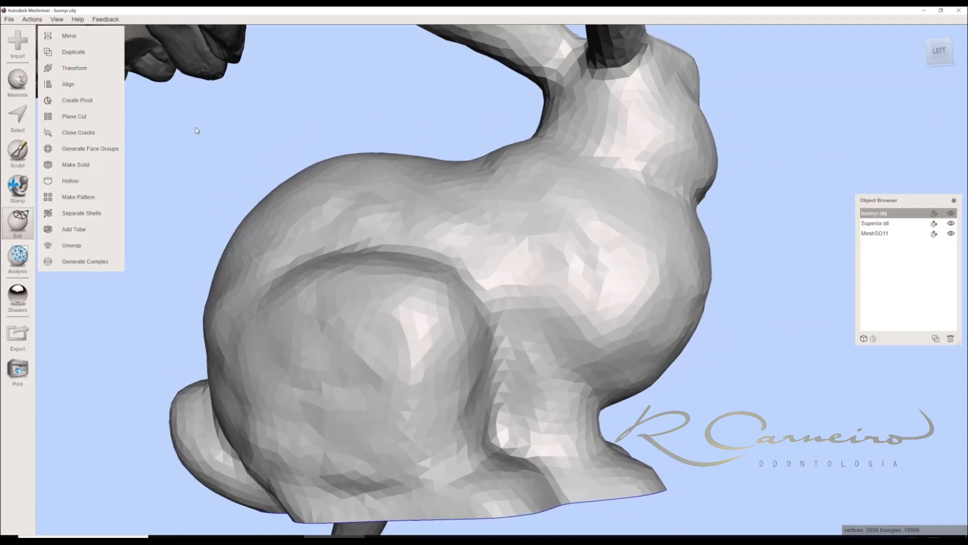
left_click(248, 166)
scroll(250, 168, "up", 6)
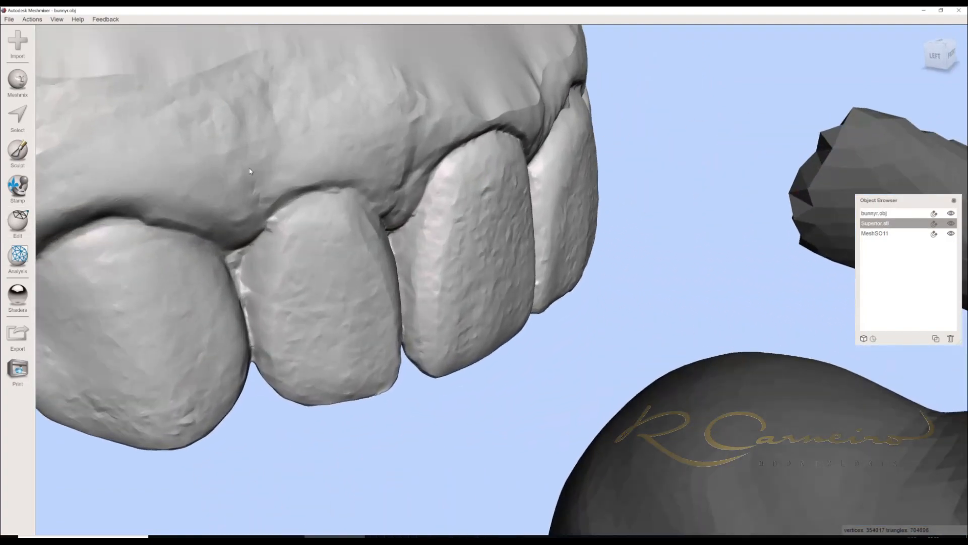
mouse_move(251, 169)
right_mouse_down()
mouse_move(239, 152)
mouse_move(257, 167)
right_mouse_up()
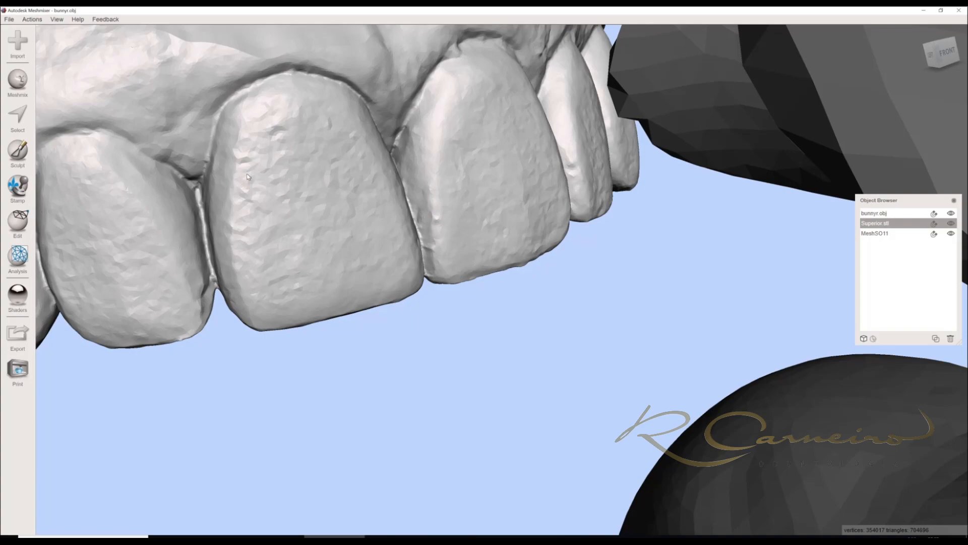
key("w")
right_click_drag(251, 173, 272, 188)
scroll(484, 215, "down", 8)
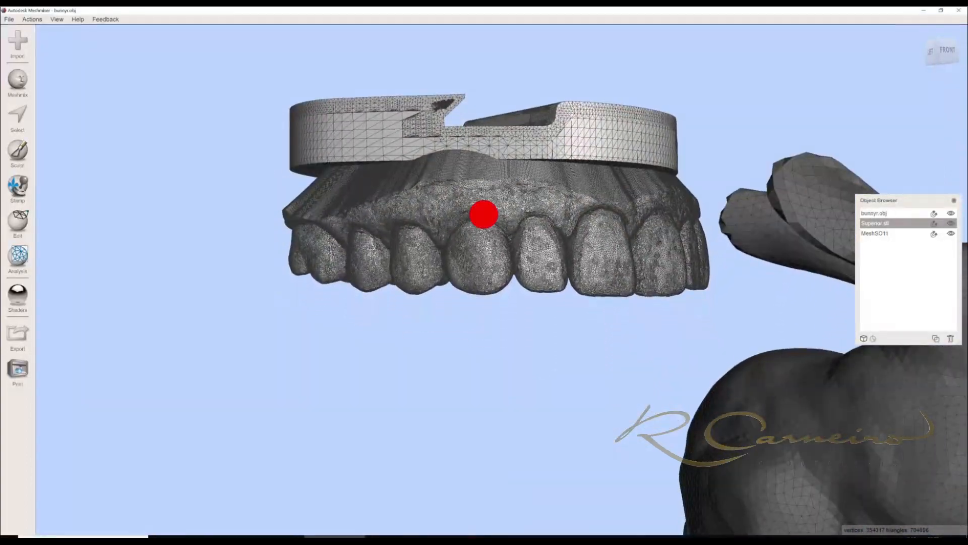
Start a Plane Cut on the upper dental model and shift the cutting plane vertically while inspecting the filled cut.
left_click(15, 222)
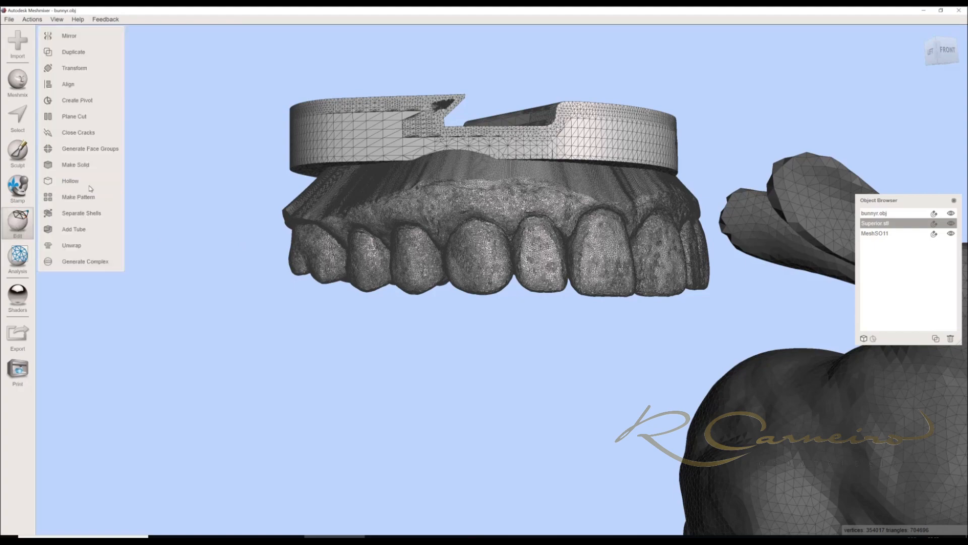
left_click(78, 118)
right_click_drag(152, 126, 354, 150)
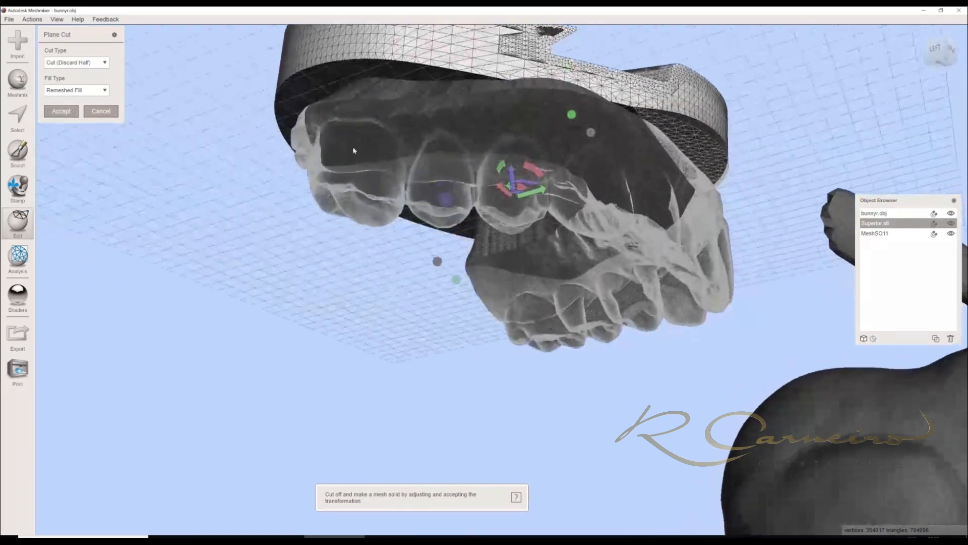
scroll(492, 141, "up", 6)
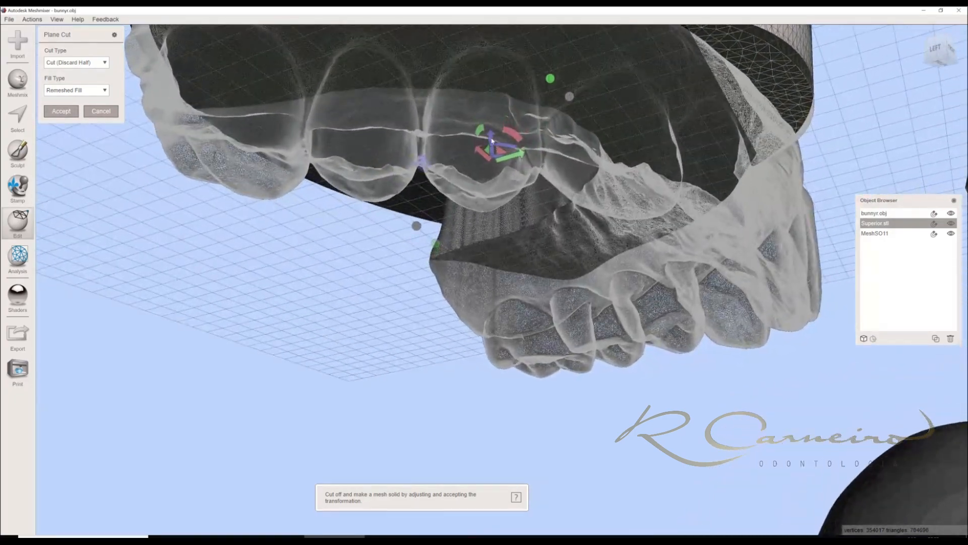
left_click_drag(489, 136, 490, 149)
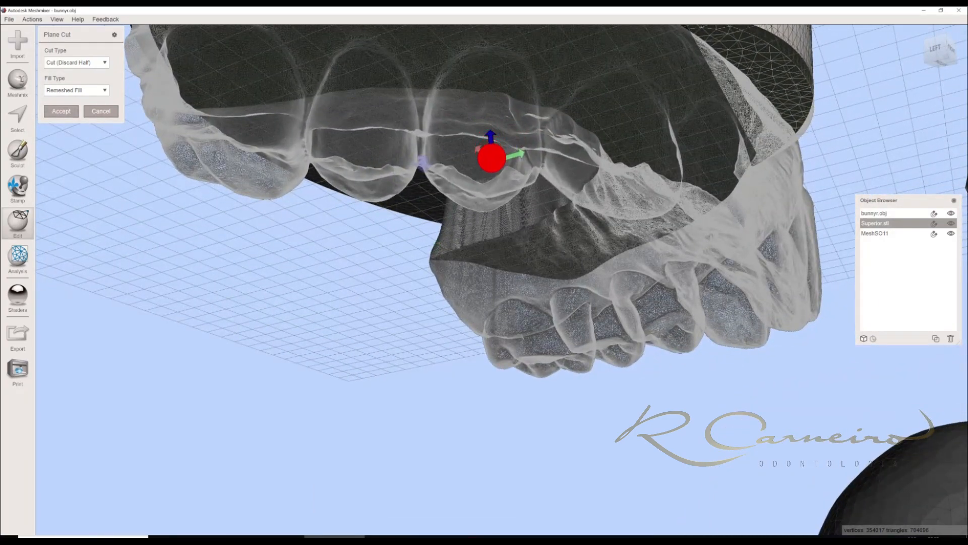
left_click_drag(494, 162, 495, 162)
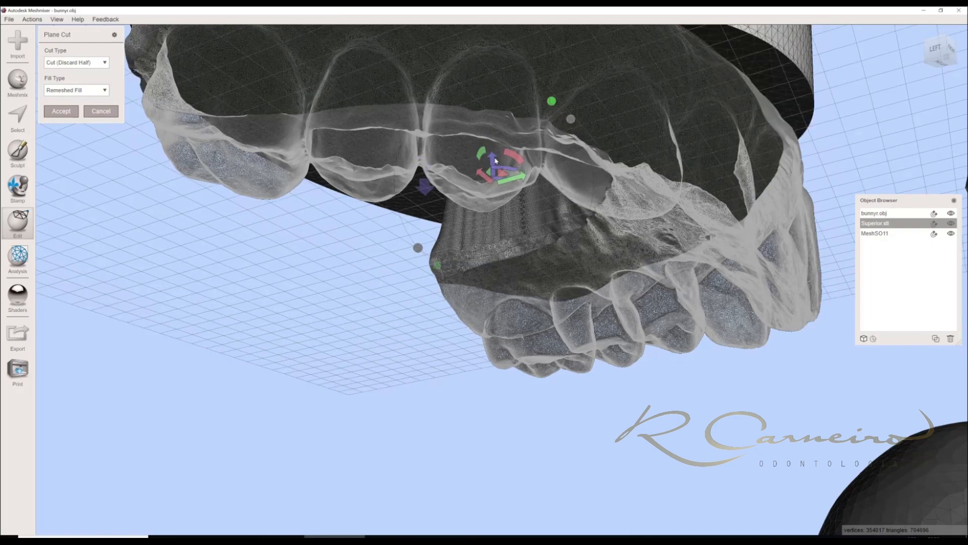
right_click_drag(495, 161, 498, 173)
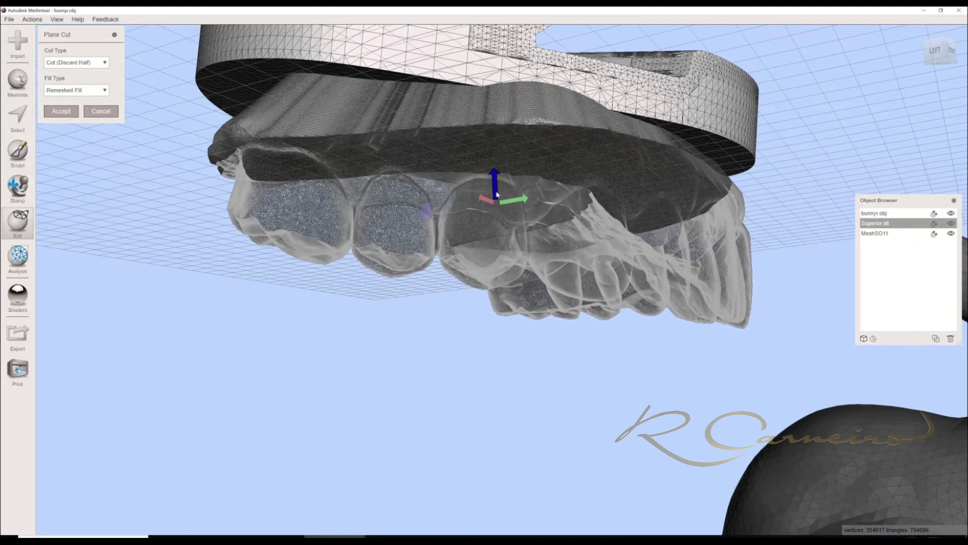
left_click_drag(497, 194, 498, 195)
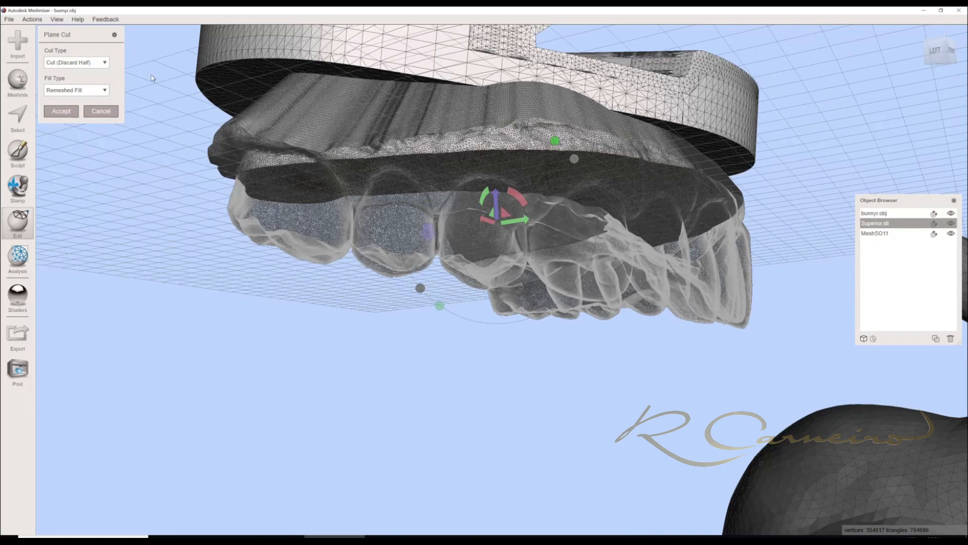
Set the dental model's plane cut to No Fill, shift the plane up and down, and inspect the open interior.
left_click(81, 90)
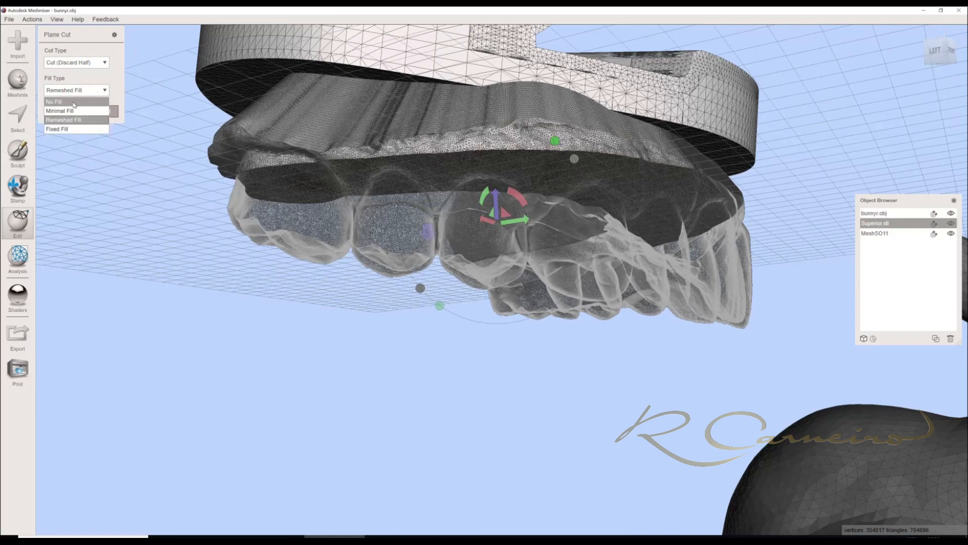
left_click(74, 101)
right_click_drag(583, 176, 523, 178)
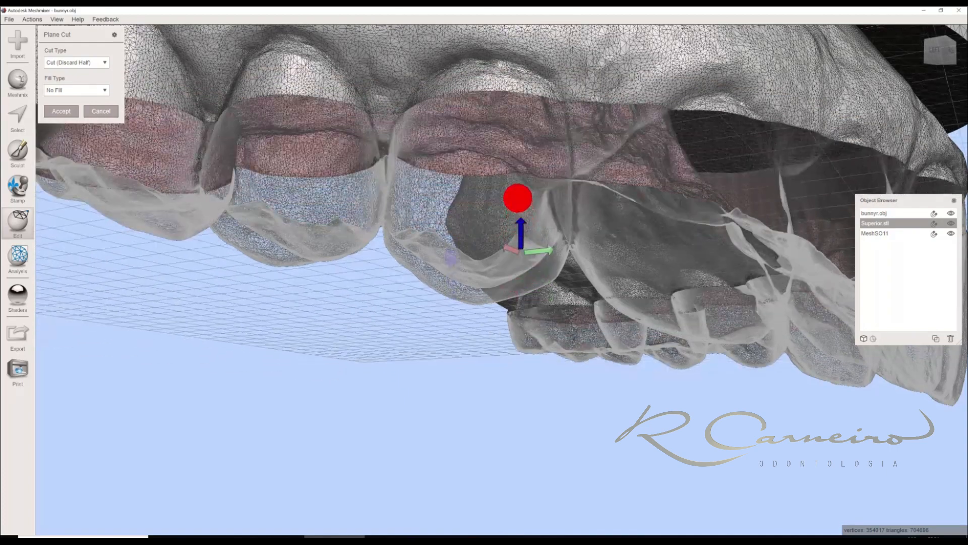
left_click_drag(518, 197, 515, 157)
left_click_drag(522, 206, 532, 254)
right_click_drag(523, 178, 523, 156)
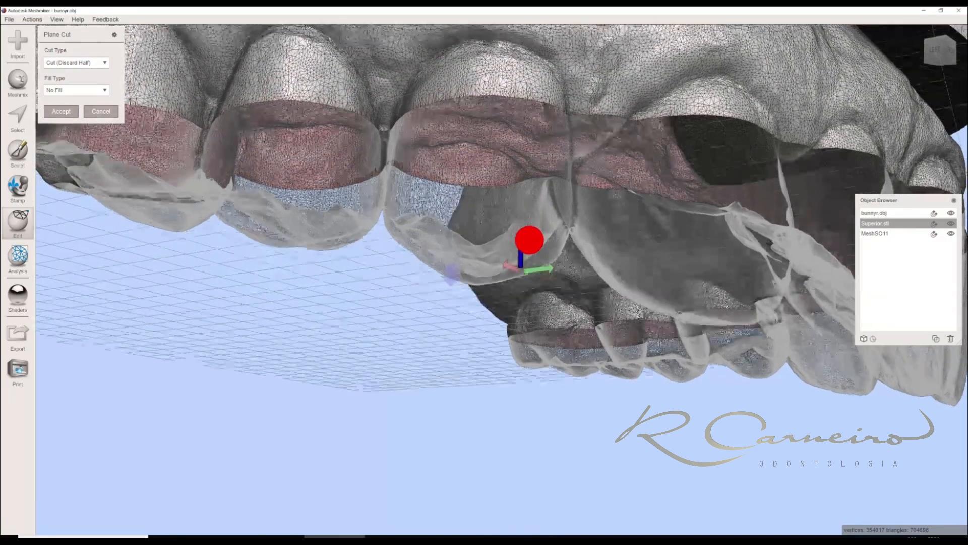
right_click_drag(523, 211, 490, 243)
scroll(524, 242, "down", 3)
Set the dental model's fill type back to Remeshed Fill, inspect the cut preview, and cancel the plane cut.
left_click(80, 91)
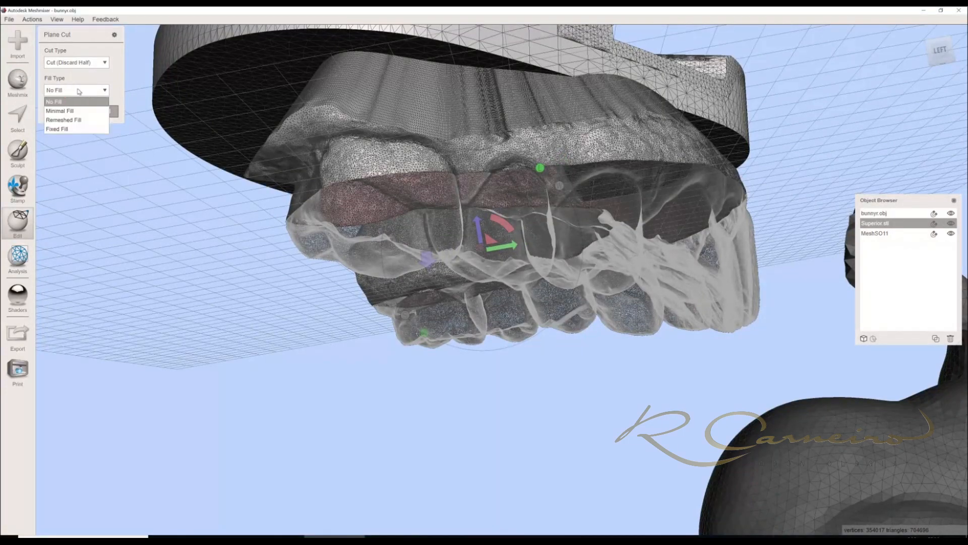
left_click(80, 120)
right_click_drag(407, 215, 432, 282)
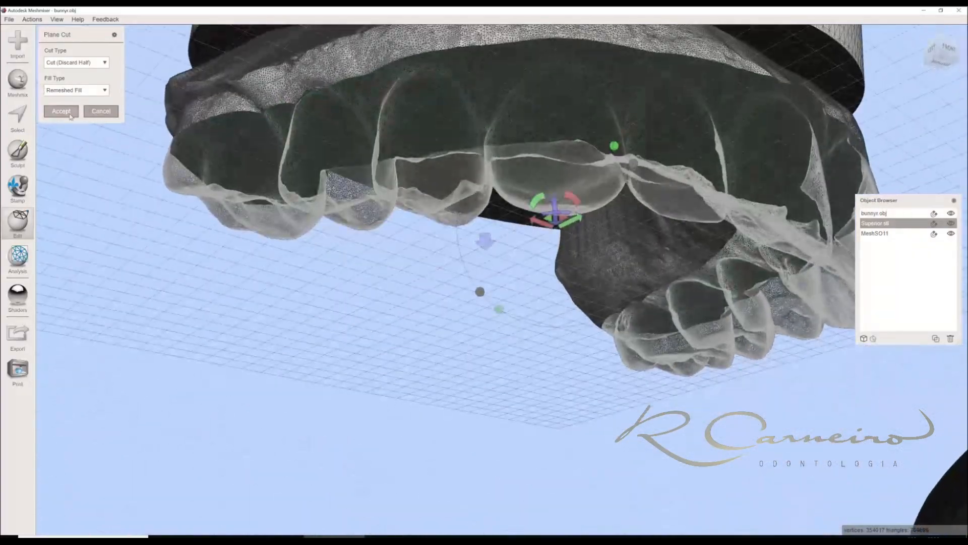
right_click_drag(222, 192, 262, 232)
scroll(265, 252, "down", 2)
middle_click_drag(267, 267, 246, 142)
right_click_drag(245, 143, 115, 120)
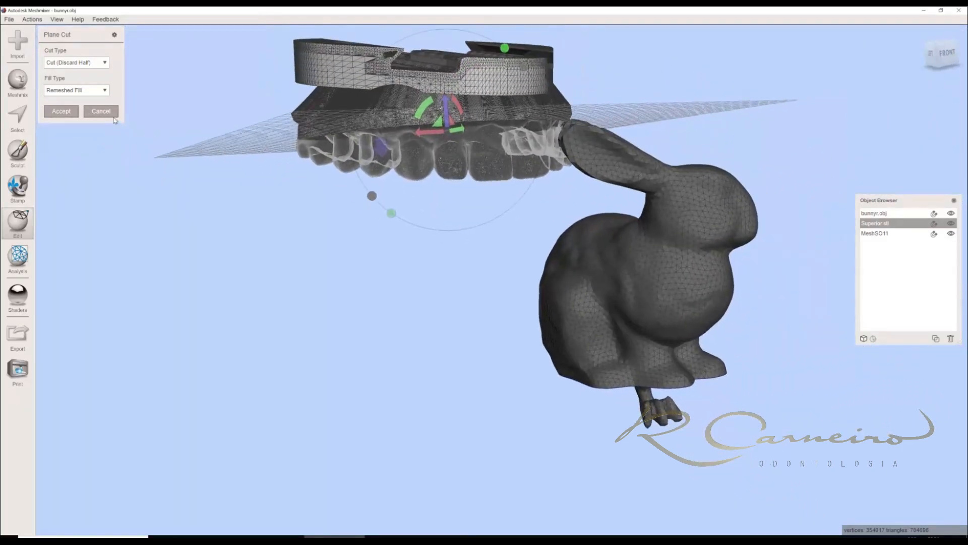
left_click(100, 111)
Make the bunny active and start a Plane Cut on it with the fill type set to No Fill.
scroll(505, 288, "up", 2)
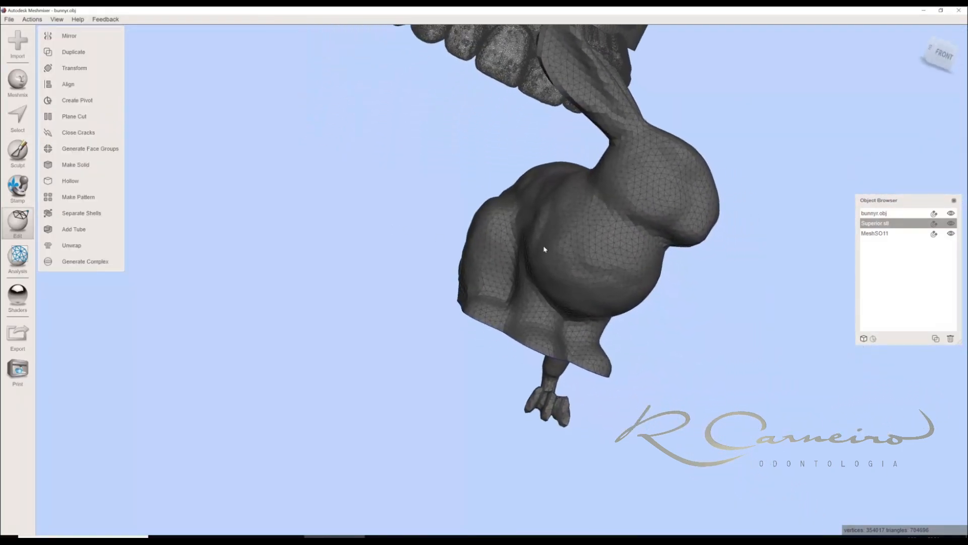
left_click(586, 267)
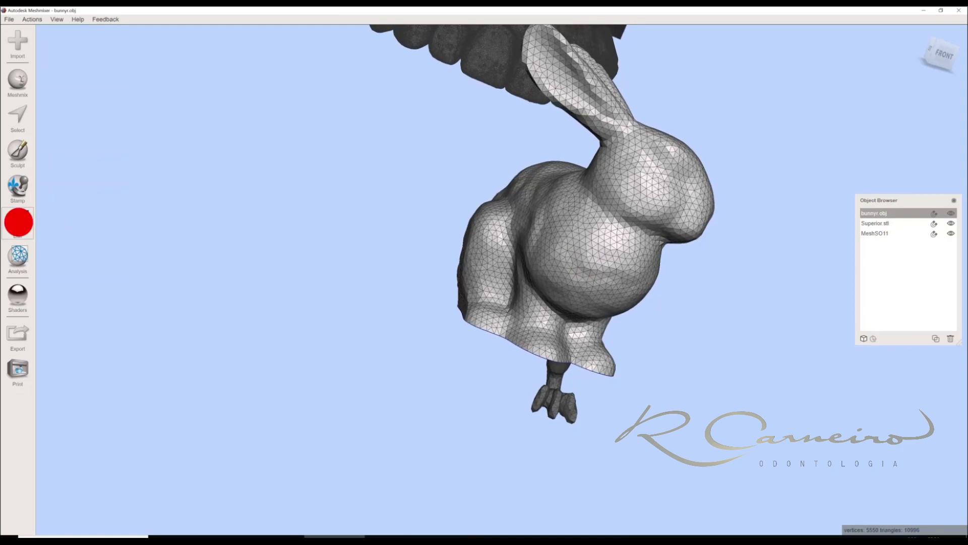
left_click(18, 221)
left_click(75, 117)
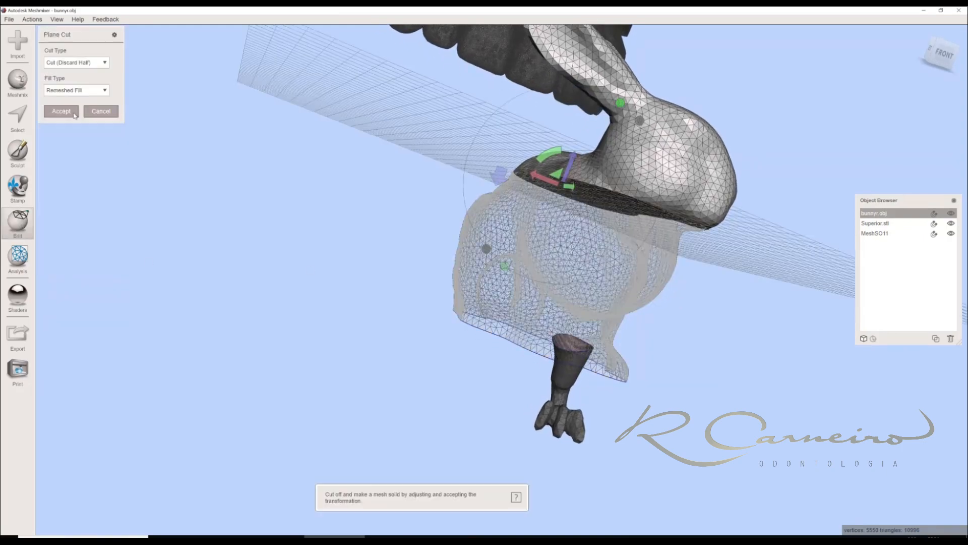
right_click_drag(623, 193, 552, 76)
left_click(82, 95)
left_click(68, 103)
Tilt the cutting plane just above the bunny's feet, accept the cut, and inspect the open underside.
right_click_drag(488, 103, 468, 298)
right_click_drag(430, 234, 478, 198)
right_click_drag(450, 260, 412, 263)
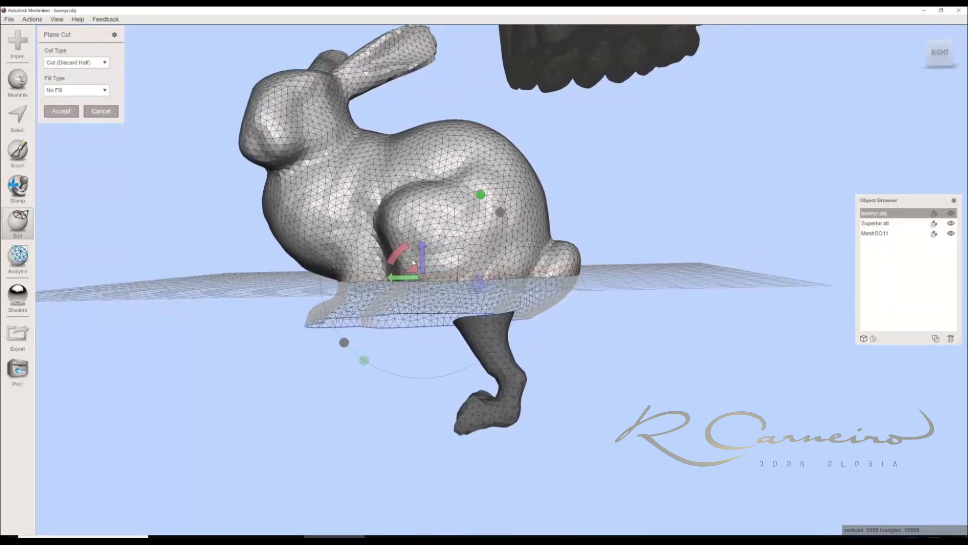
left_click_drag(398, 257, 412, 277)
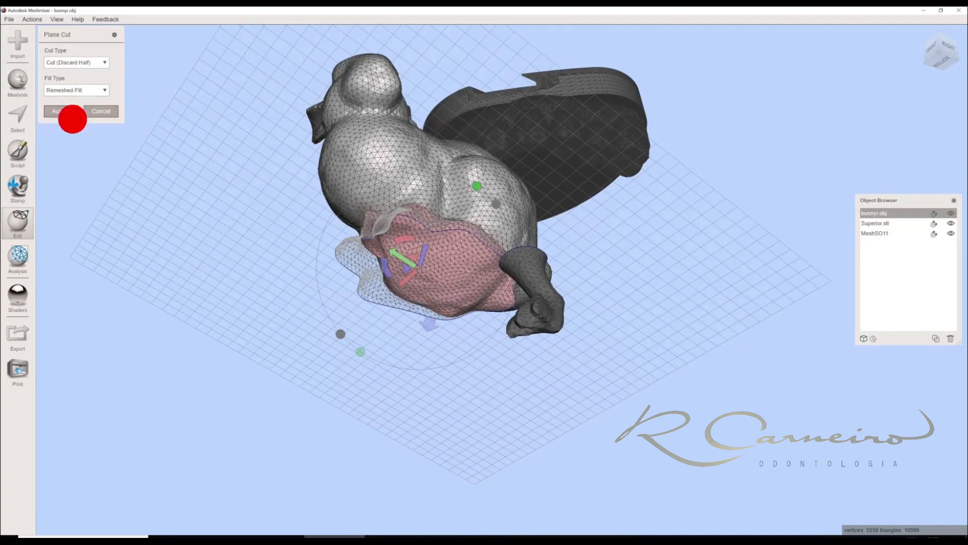
left_click(61, 111)
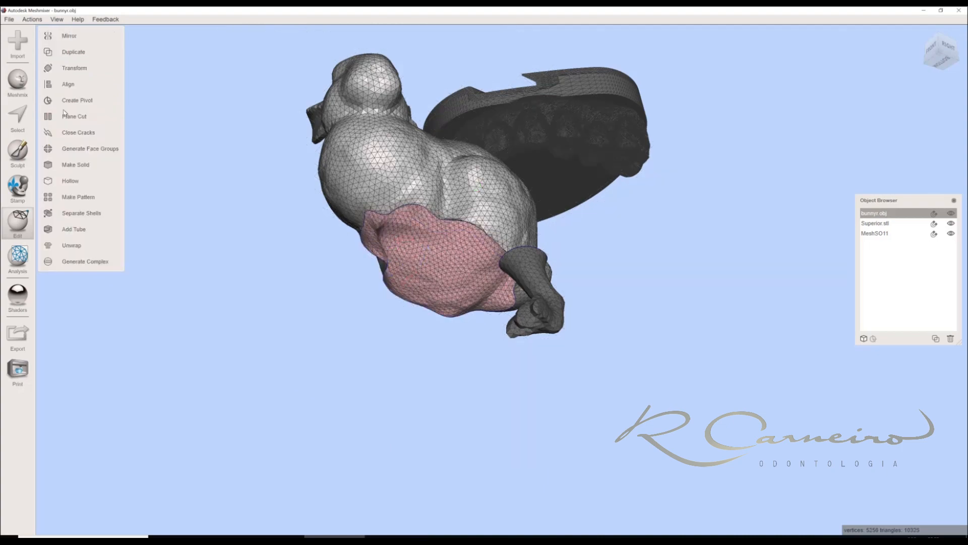
right_click_drag(214, 117, 2, 157)
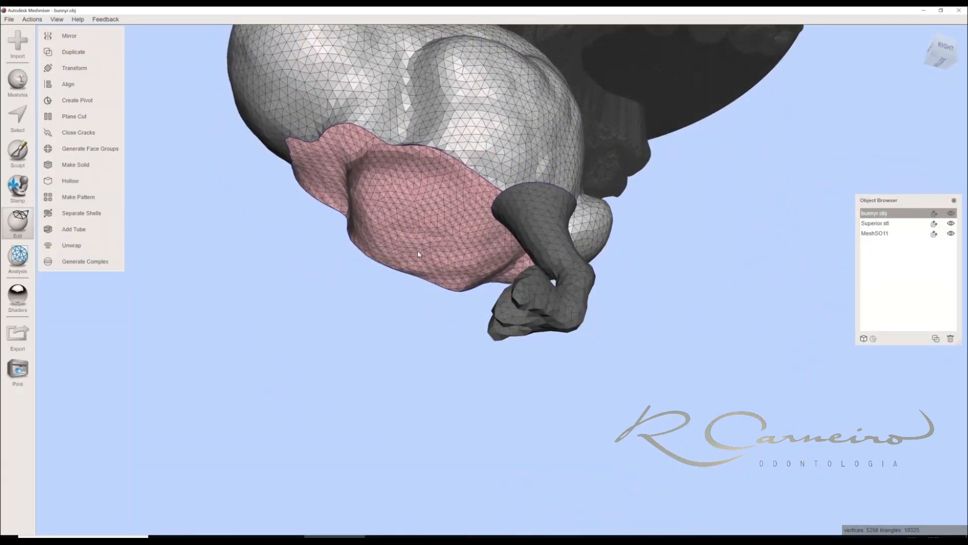
Cut off the bunny's feet with a tilted Plane Cut using Cut (Discard Half) and Remeshed Fill, checking the preview before accepting.
right_click_drag(374, 182, 421, 156)
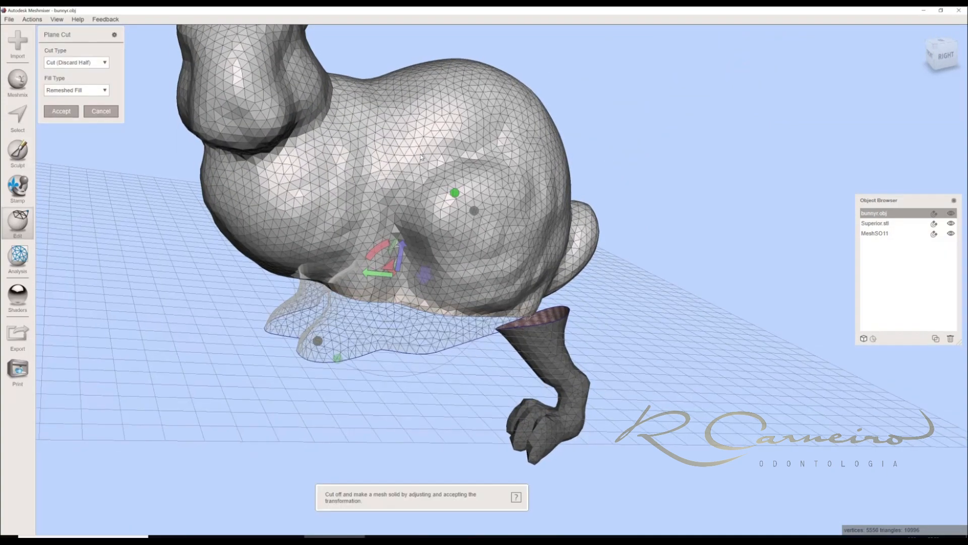
right_click_drag(421, 262, 414, 161)
mouse_move(486, 287)
right_mouse_down()
mouse_move(510, 290)
mouse_move(491, 283)
right_mouse_up()
scroll(509, 289, "up", 4)
right_click_drag(388, 270, 520, 195)
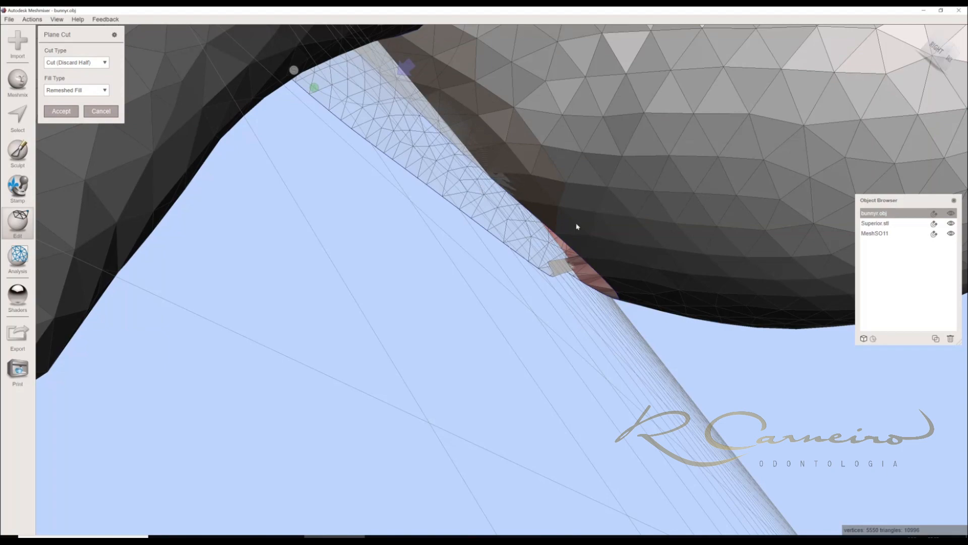
scroll(555, 274, "down", 6)
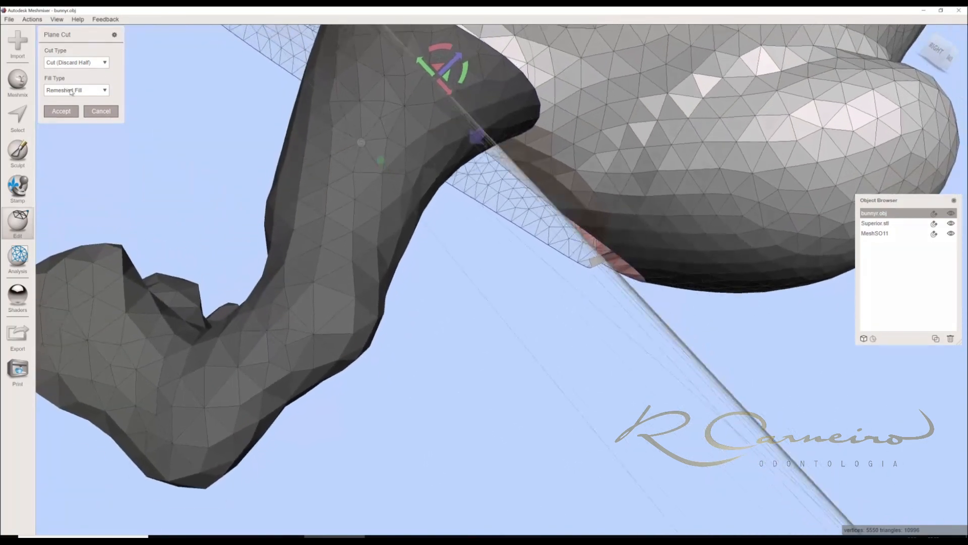
right_click_drag(111, 97, 73, 95)
right_click_drag(159, 144, 229, 201)
left_click(61, 110)
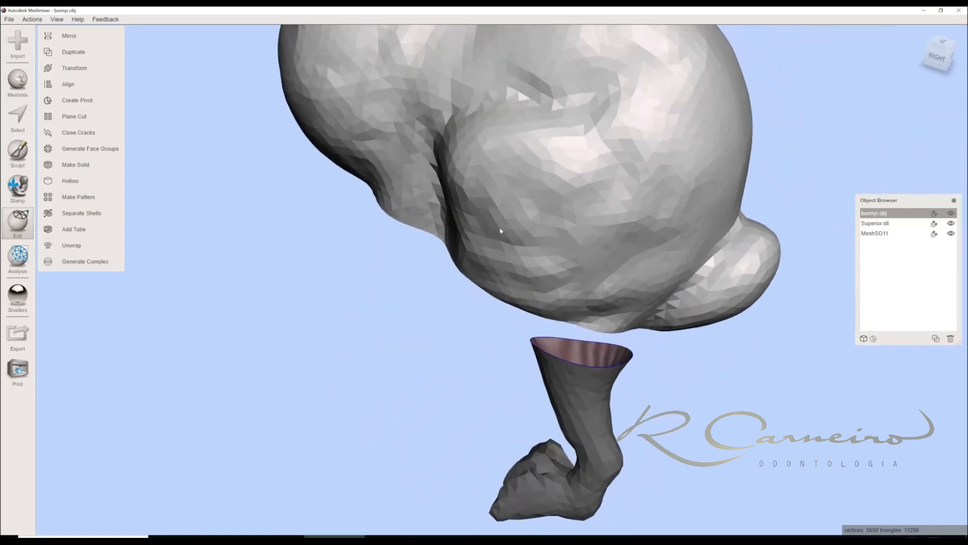
Examine the bunny's flat cut base and compare it with the open upper rim of the leg.
scroll(502, 232, "down", 6)
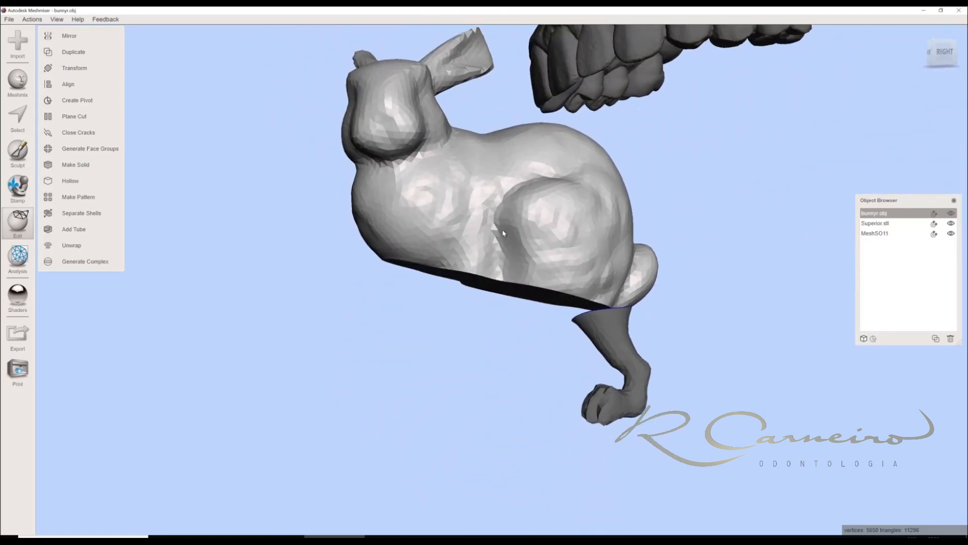
mouse_move(503, 234)
right_mouse_down()
mouse_move(519, 232)
mouse_move(514, 283)
mouse_move(489, 242)
mouse_move(501, 229)
right_mouse_up()
right_click_drag(293, 176, 570, 371)
right_click_drag(566, 336, 544, 326)
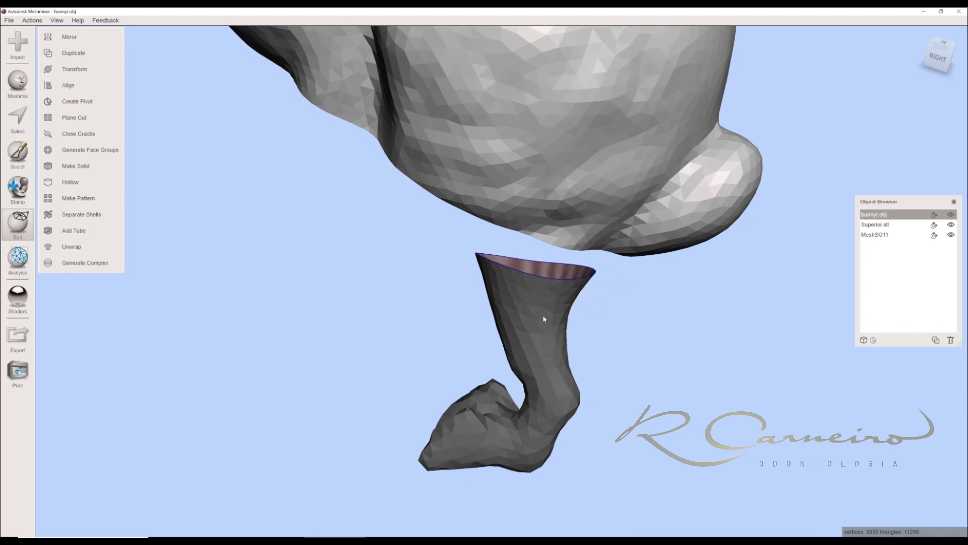
right_click_drag(544, 317, 487, 322)
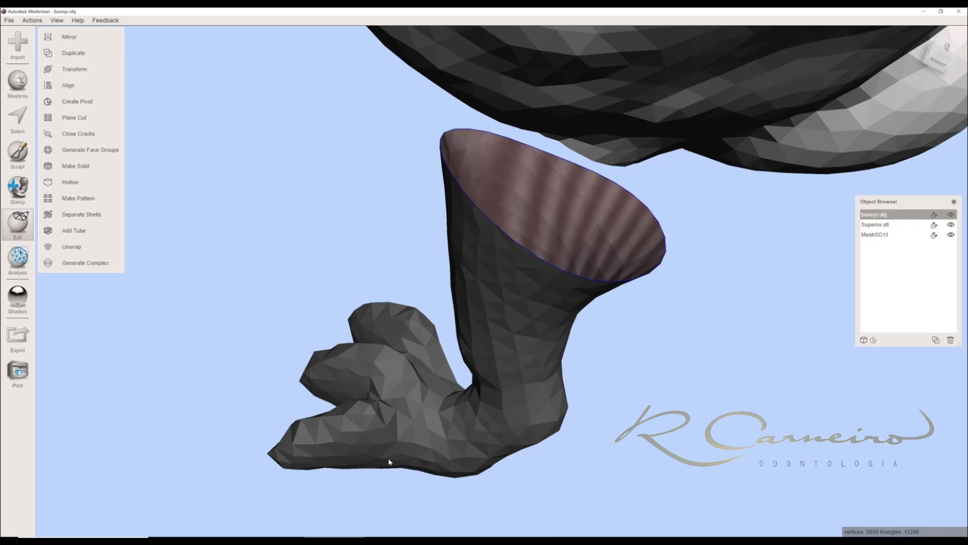
right_click_drag(479, 287, 454, 190)
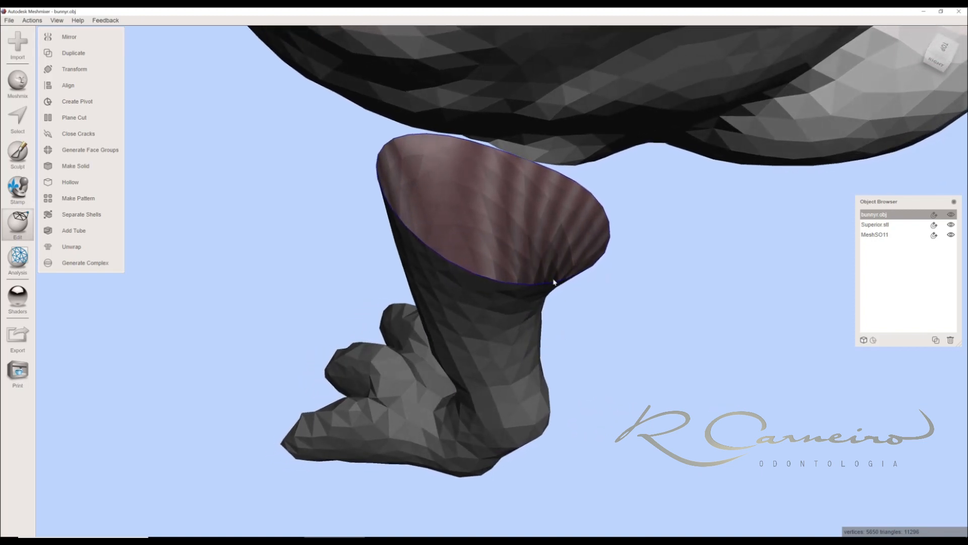
right_click_drag(530, 265, 212, 328)
scroll(19, 226, "down", 2)
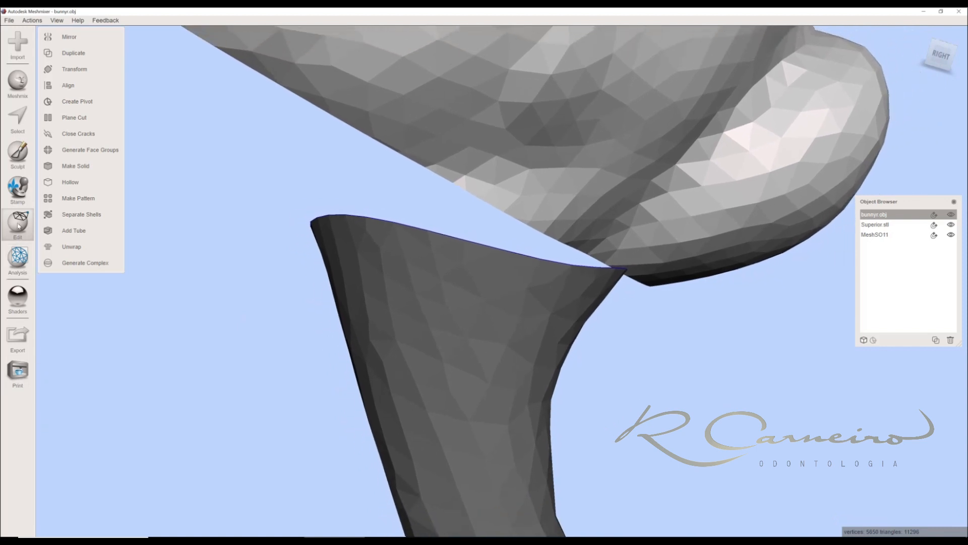
Make the leg mesh below the bunny the active object.
left_click(13, 123)
right_click_drag(434, 273, 2, 212)
left_click(14, 230)
left_click(444, 311)
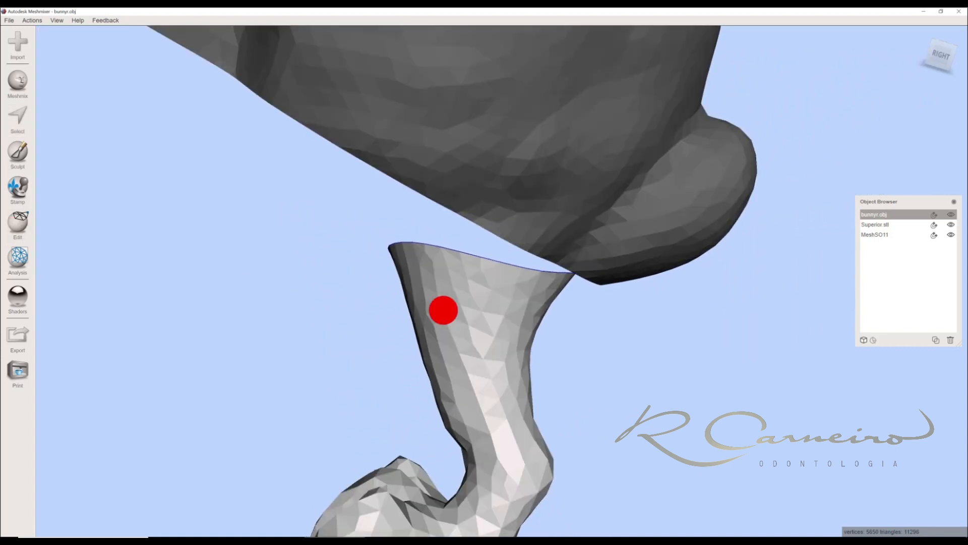
right_click_drag(80, 216, 16, 121)
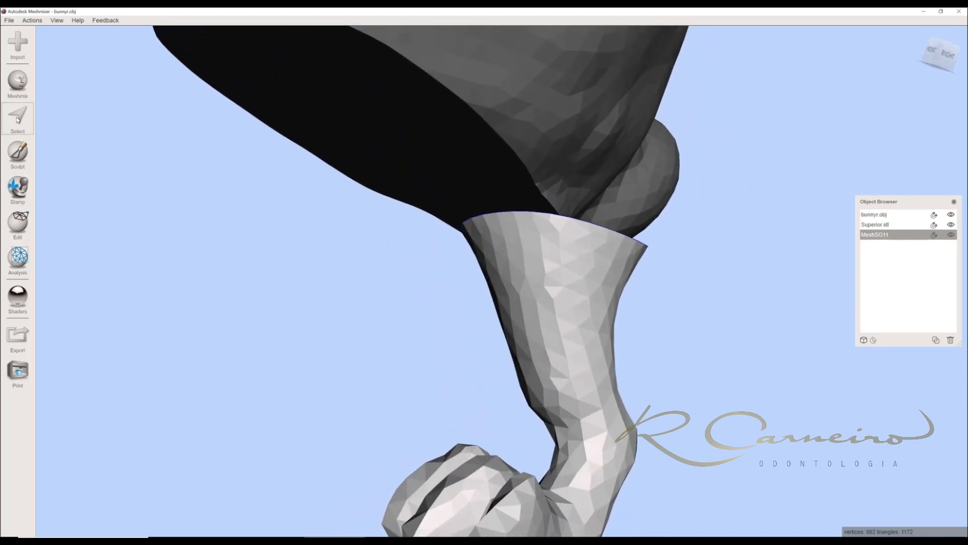
Select the ring of faces along the leg's open upper rim using the Unwrap Brush at size 11.
left_click(18, 120)
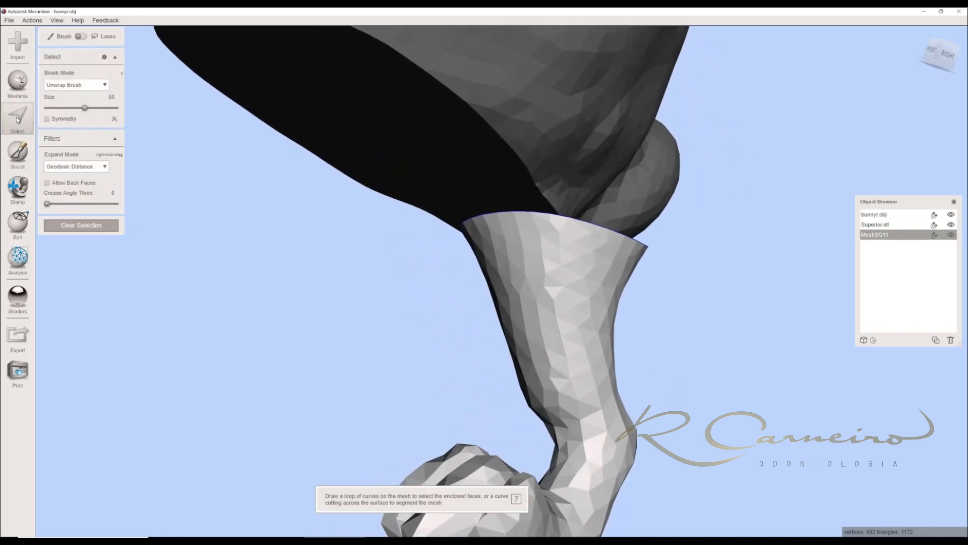
right_click_drag(497, 252, 527, 234)
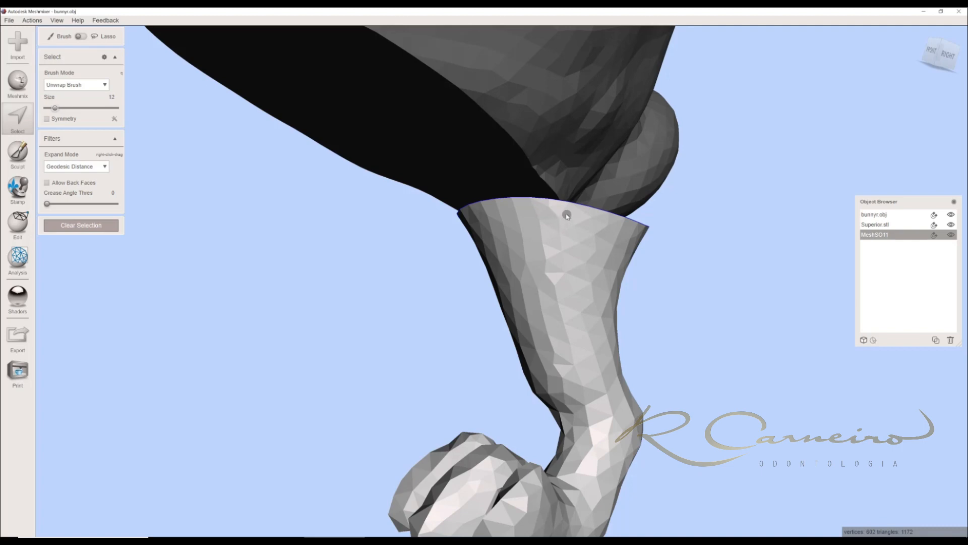
scroll(575, 202, "up", 6)
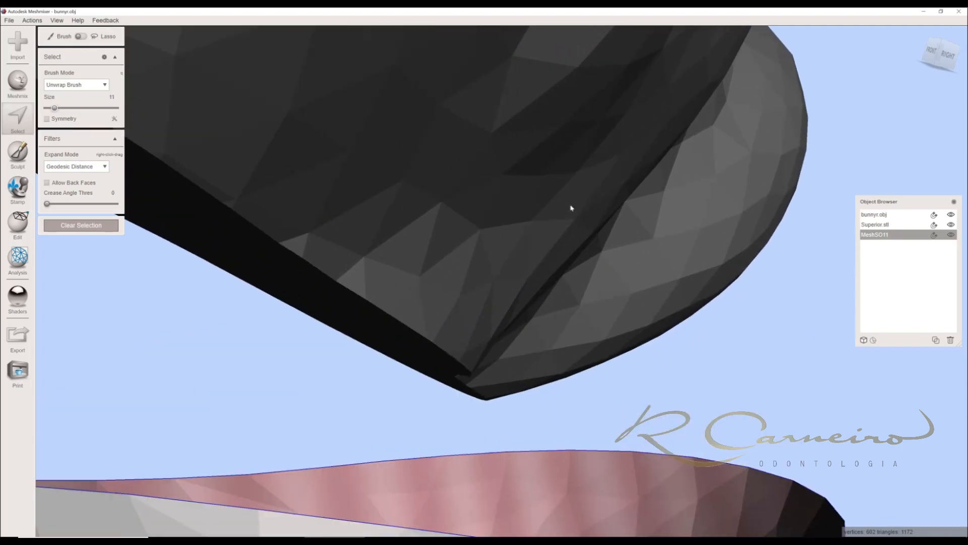
right_click_drag(474, 326, 417, 343)
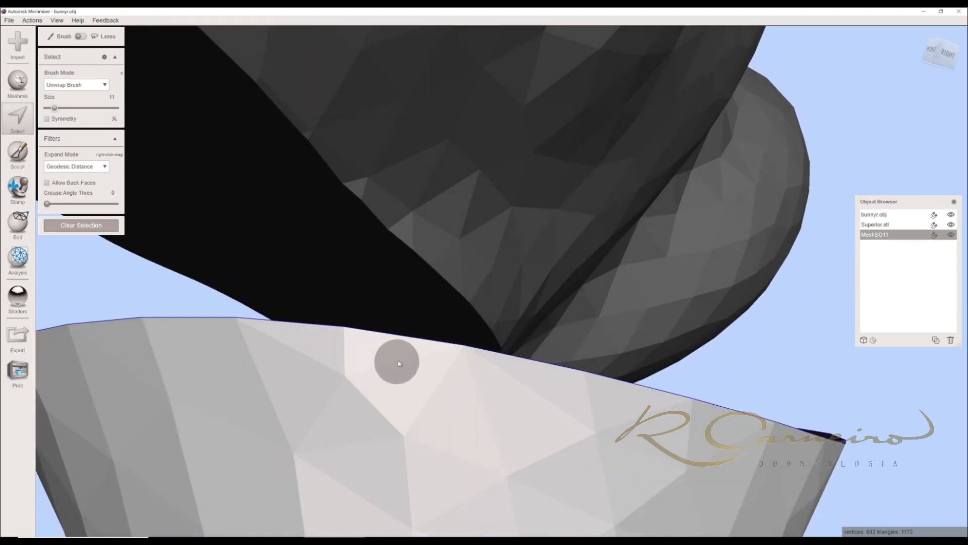
right_click_drag(414, 354, 325, 247)
scroll(343, 249, "up", 5)
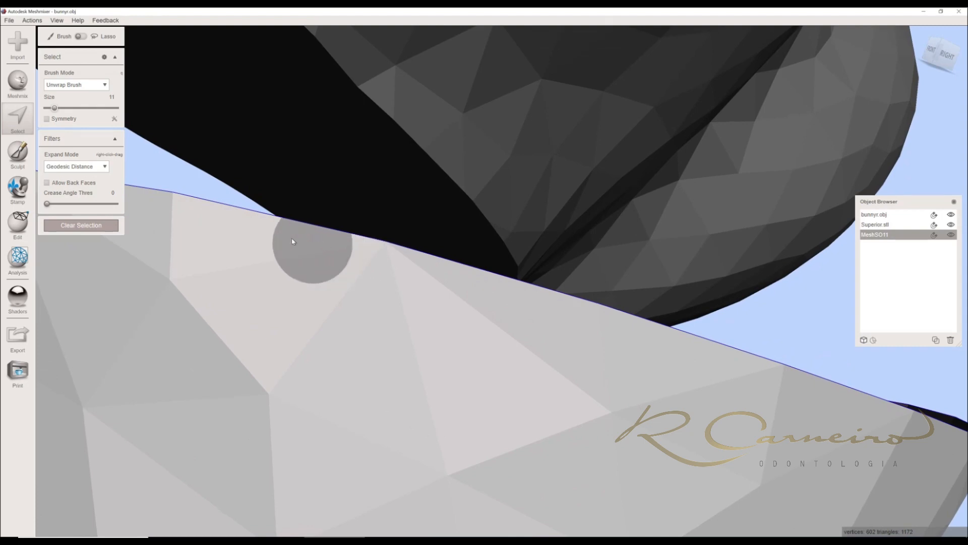
scroll(231, 216, "up", 2)
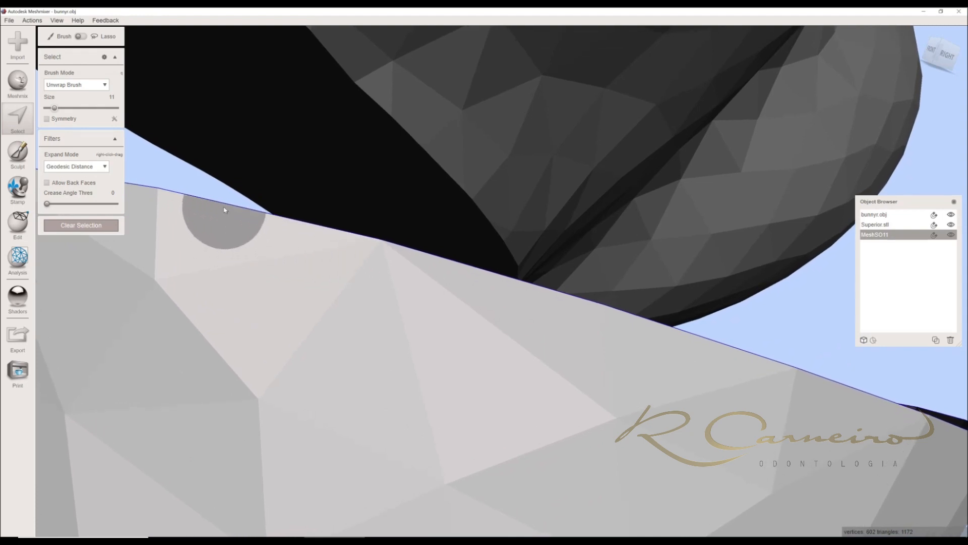
left_click(225, 210)
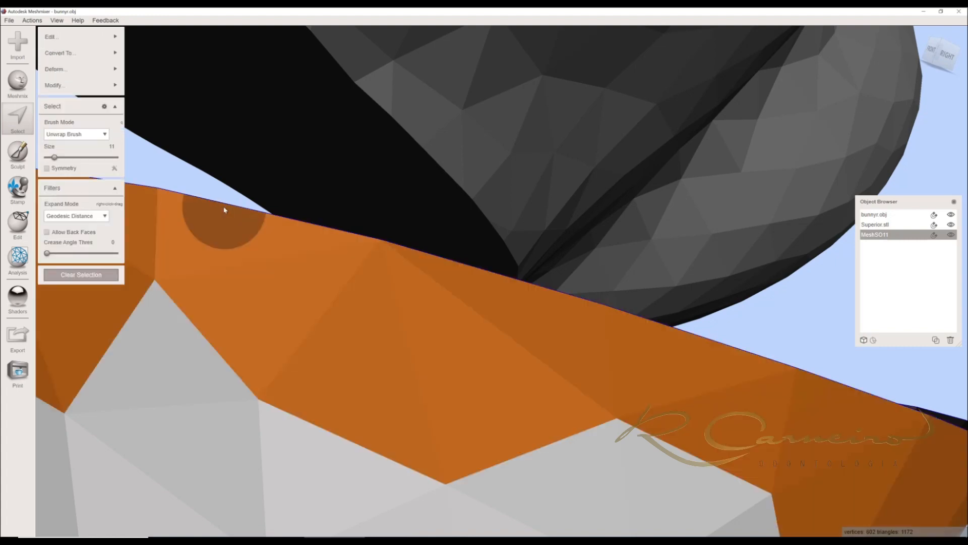
Cap the leg's open upper rim with Erase & Fill using the Smooth MVC type, checking the preview before accepting.
key("f")
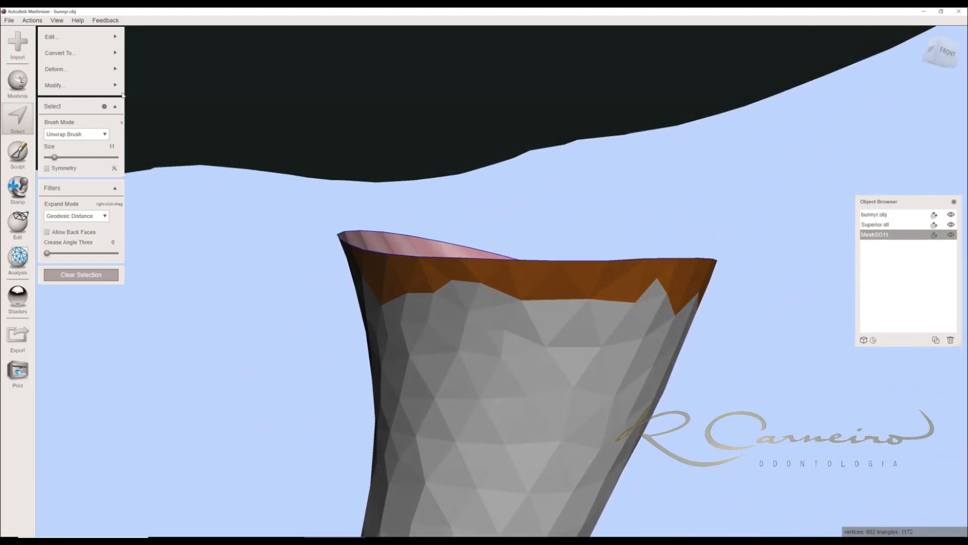
mouse_move(64, 30)
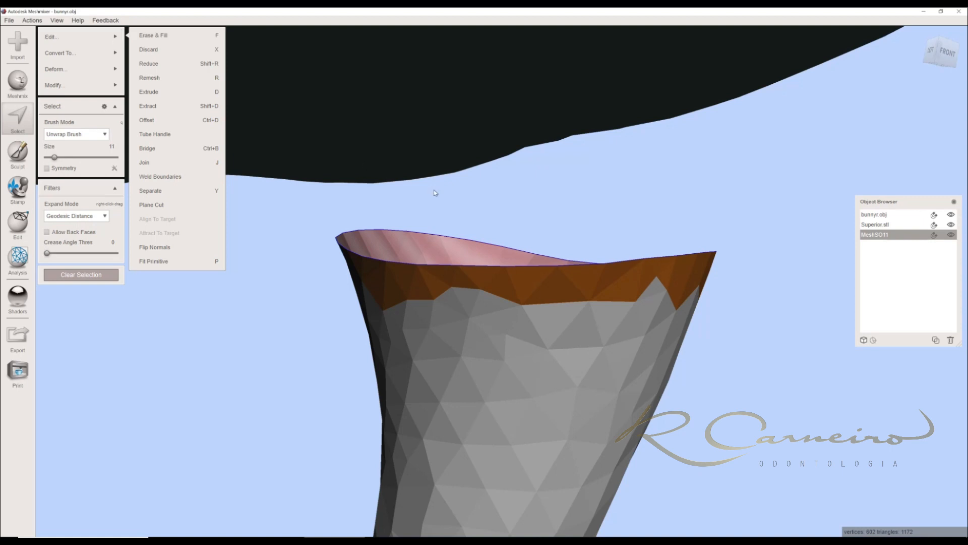
key("f")
right_click_drag(435, 193, 435, 194)
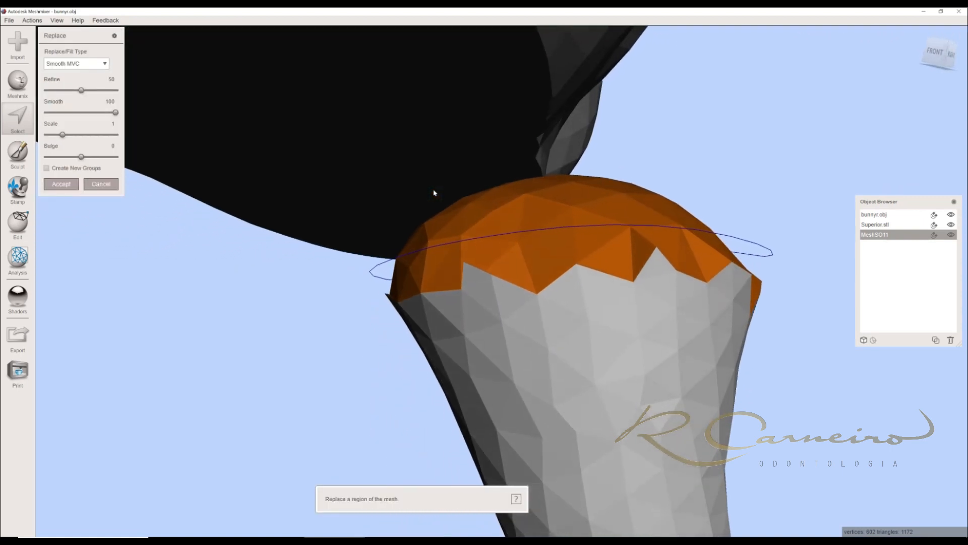
middle_click_drag(669, 318, 638, 231)
scroll(621, 181, "up", 3)
right_click_drag(621, 181, 212, 192)
right_click_drag(101, 244, 53, 196)
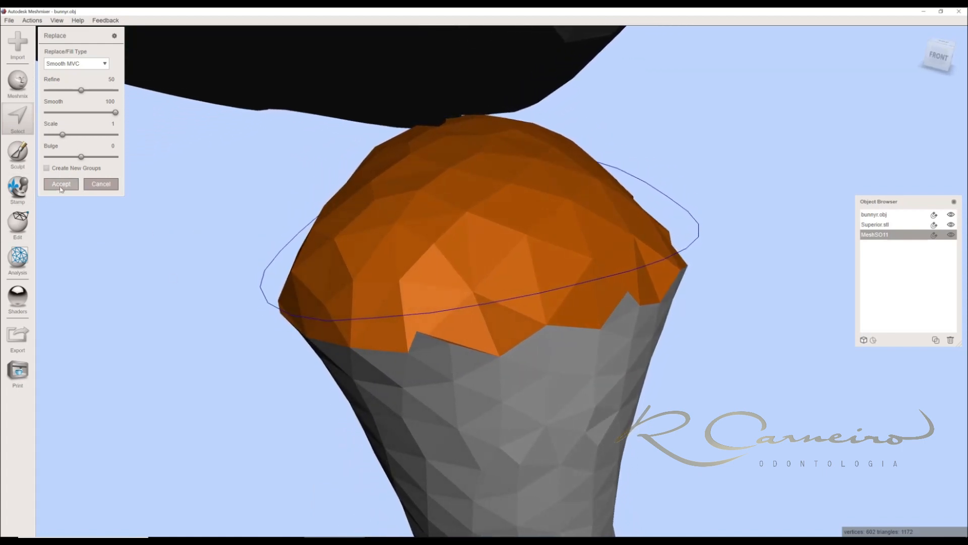
left_click(62, 184)
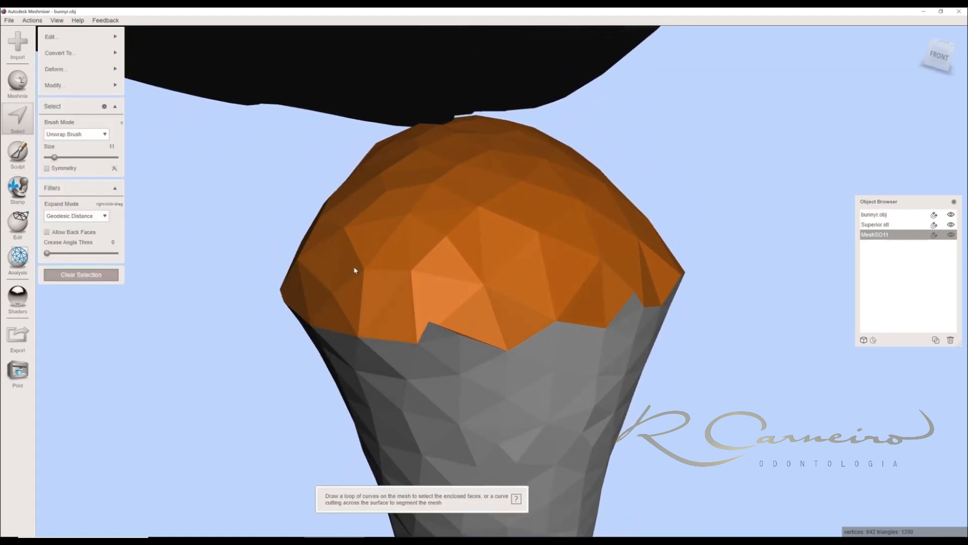
Inspect the jagged border between the new cap and the leg, and revert the fill to the open rim.
right_click_drag(355, 271, 438, 287)
right_click_drag(512, 224, 348, 213)
scroll(358, 194, "up", 2)
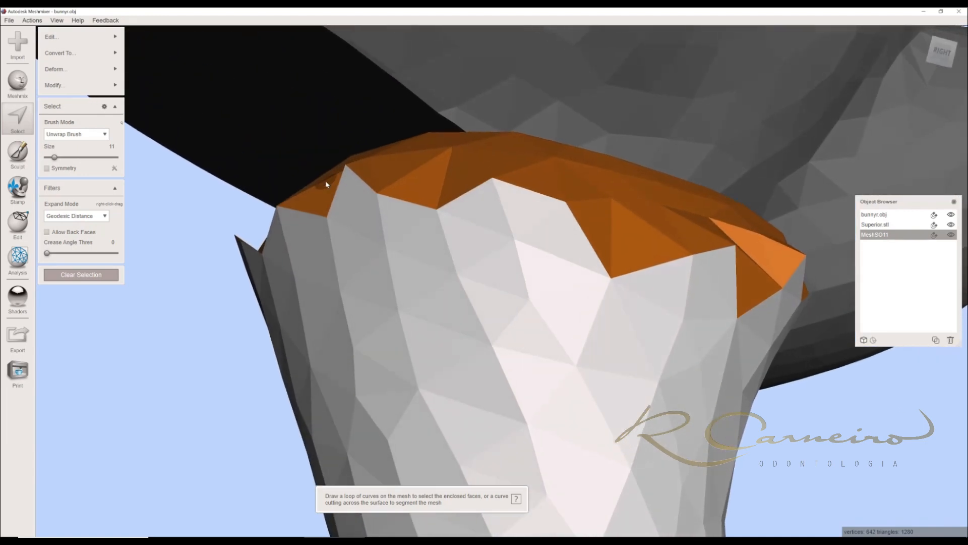
right_click_drag(450, 221, 426, 304)
scroll(425, 304, "down", 5)
right_click_drag(186, 210, 406, 316)
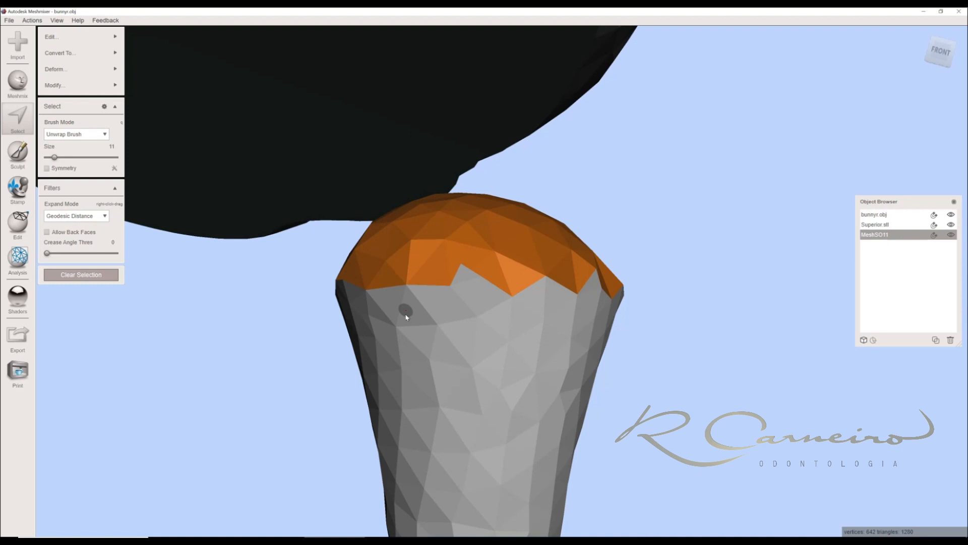
key("f")
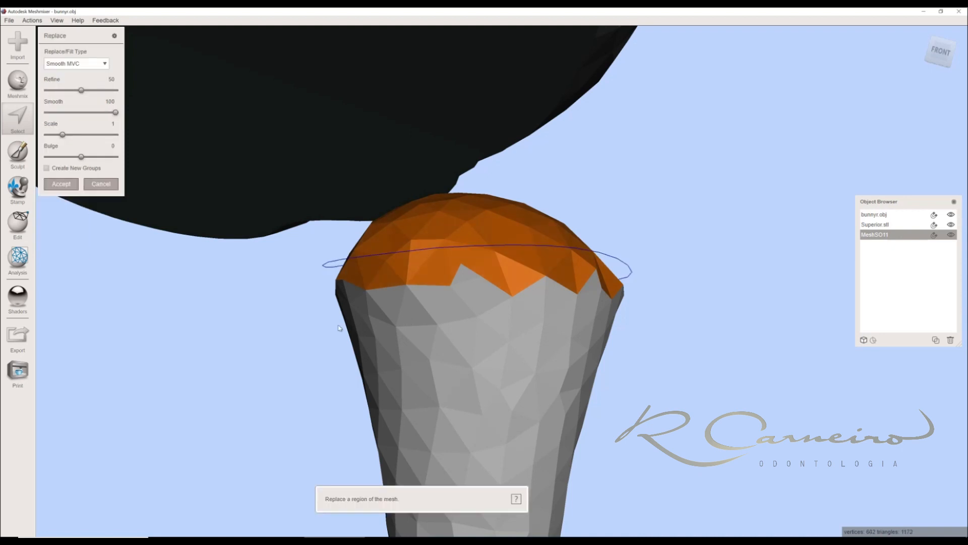
left_click(101, 184)
Apply Smooth Boundary to the selected rim band with smoothness 50, preserve shape 50, 30 iterations and 2 border rings.
right_click_drag(280, 223, 151, 101)
mouse_move(63, 62)
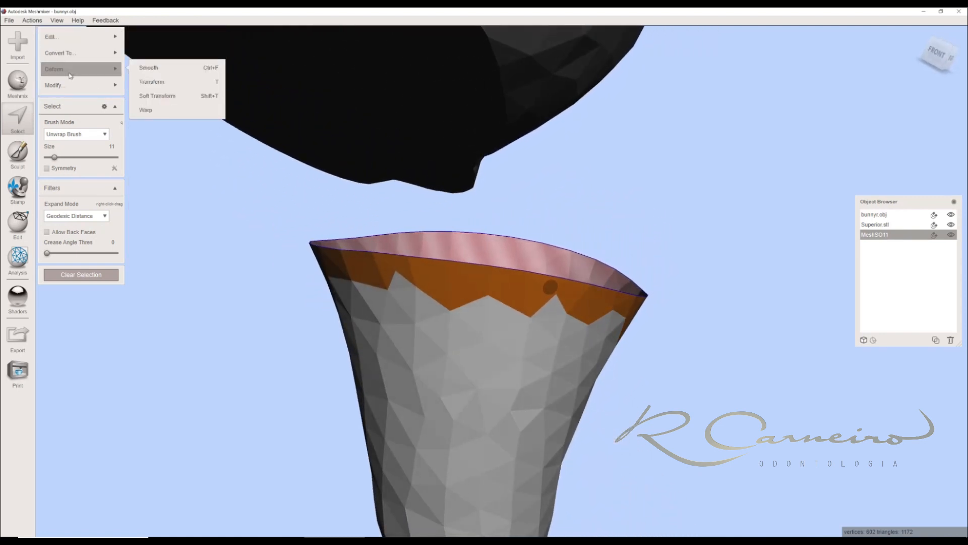
mouse_move(66, 36)
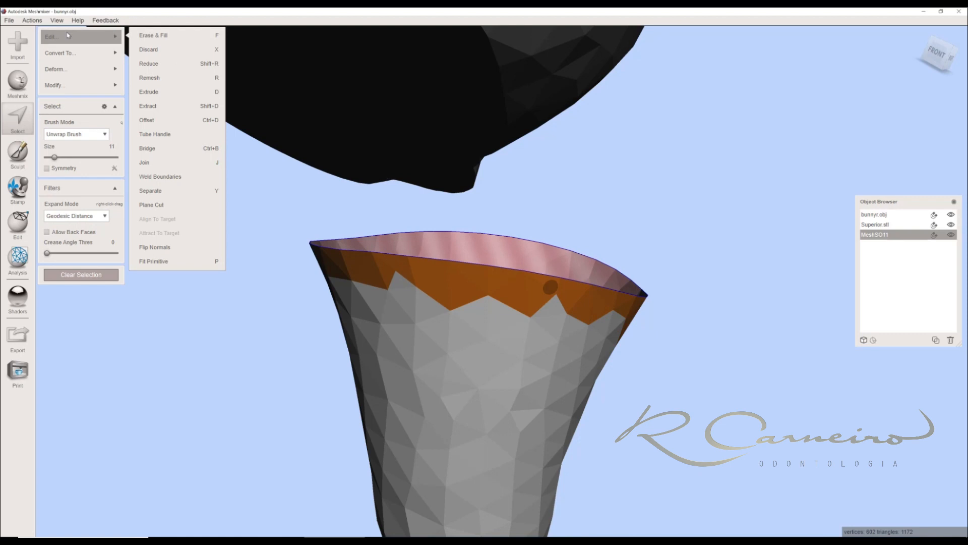
mouse_move(74, 84)
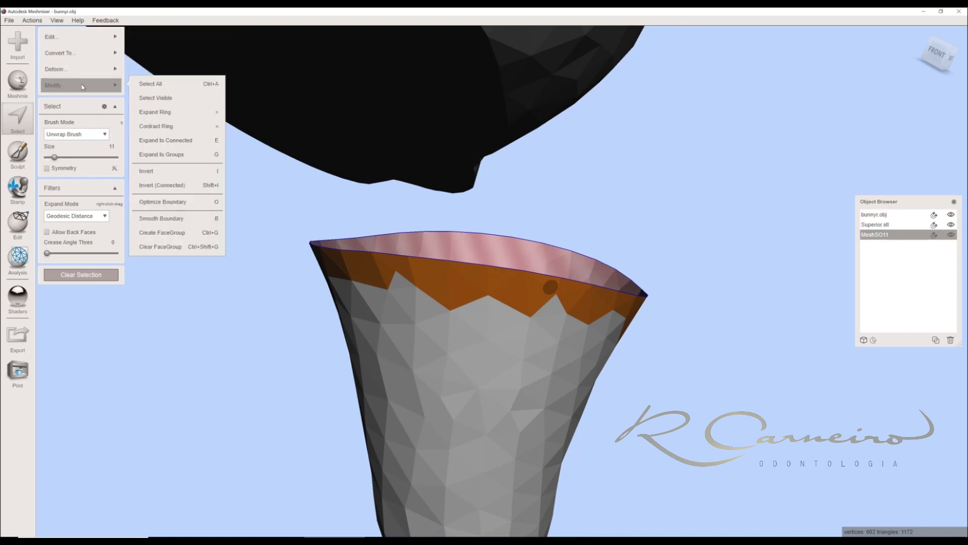
left_click(203, 219)
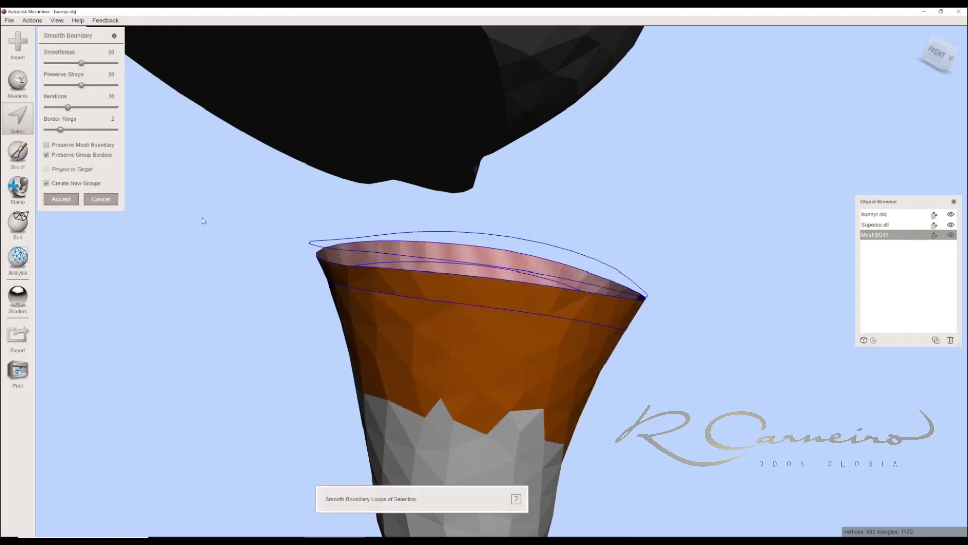
right_click_drag(312, 273, 426, 259)
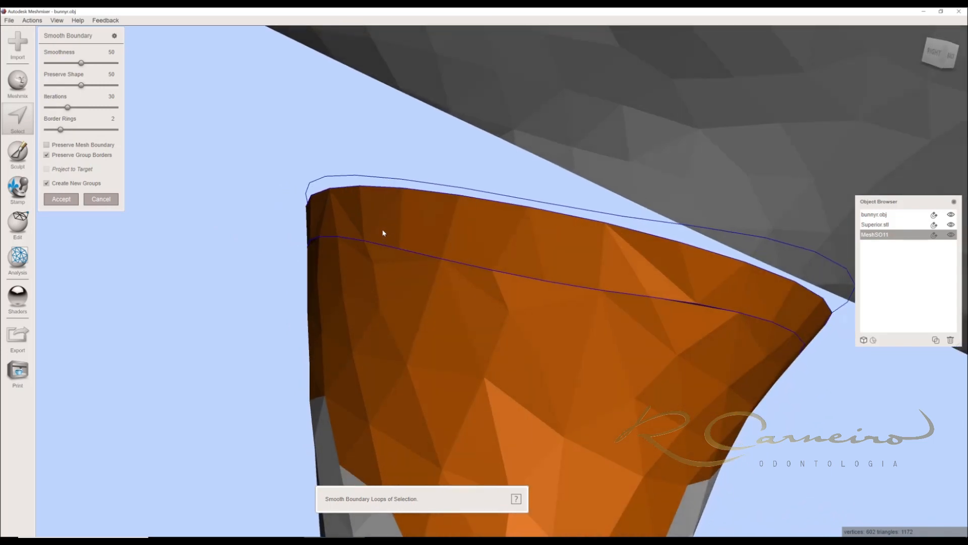
right_click_drag(487, 242, 637, 261)
right_click_drag(579, 267, 566, 297)
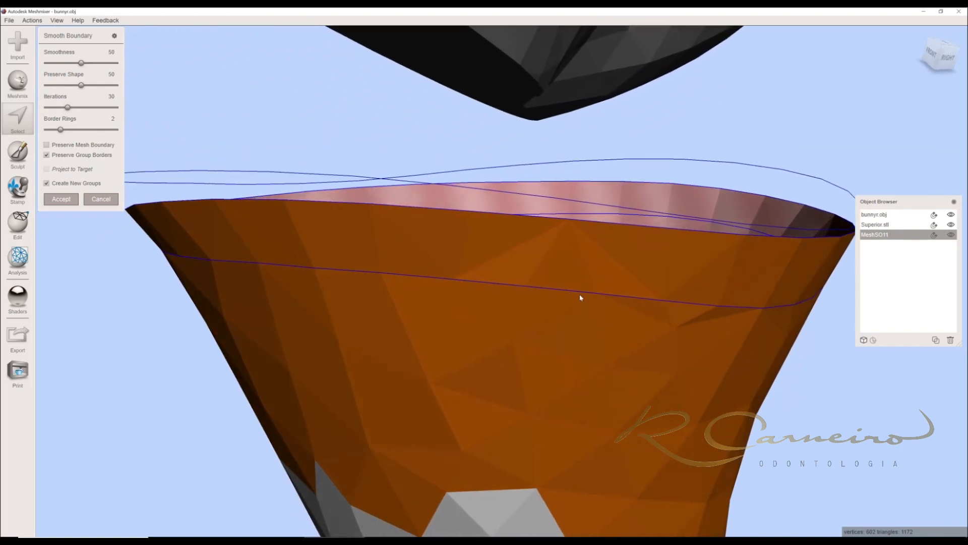
right_click_drag(816, 278, 575, 246)
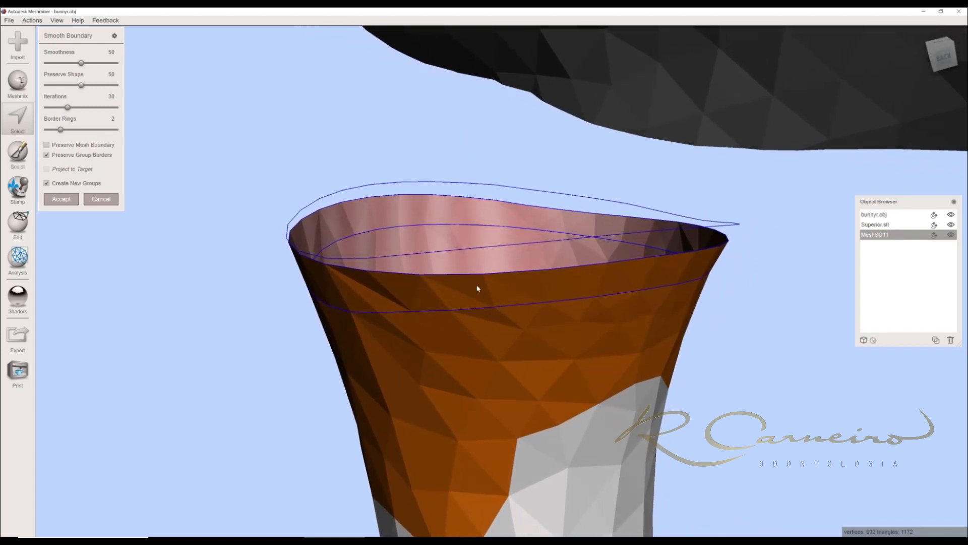
right_click_drag(648, 363, 61, 201)
left_click(61, 199)
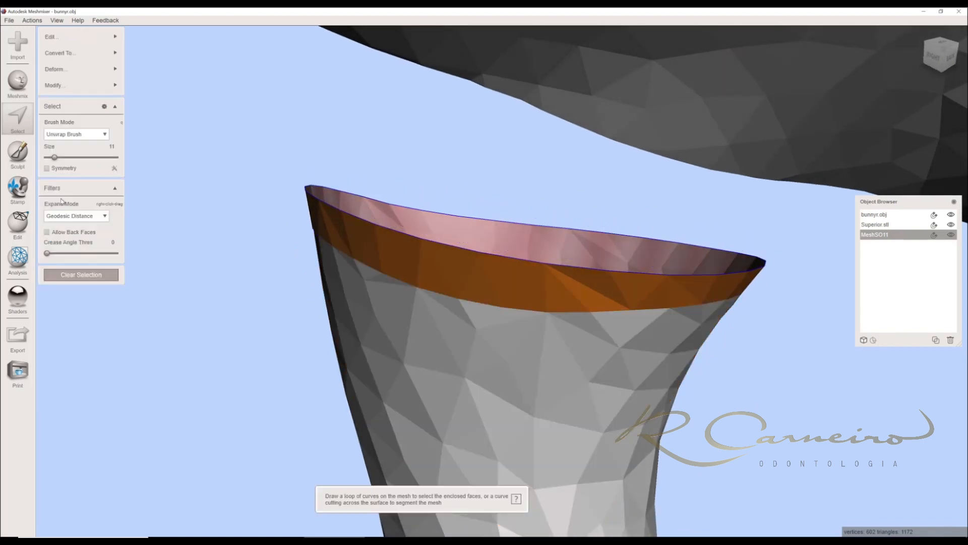
Cap the leg's smoothed rim with a Smooth MVC Erase & Fill, accept it, and inspect the rounded top.
right_click_drag(255, 222, 377, 245)
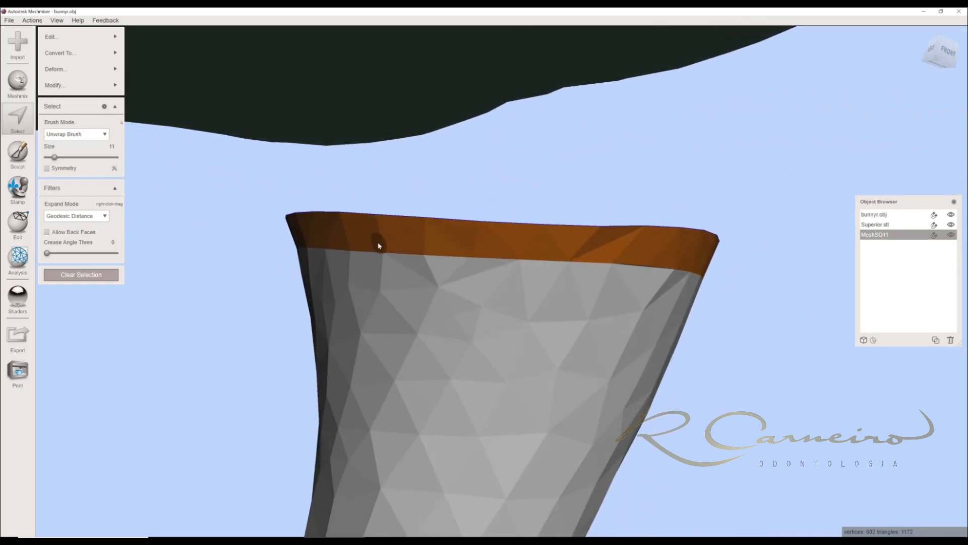
key("f")
right_click_drag(382, 236, 160, 205)
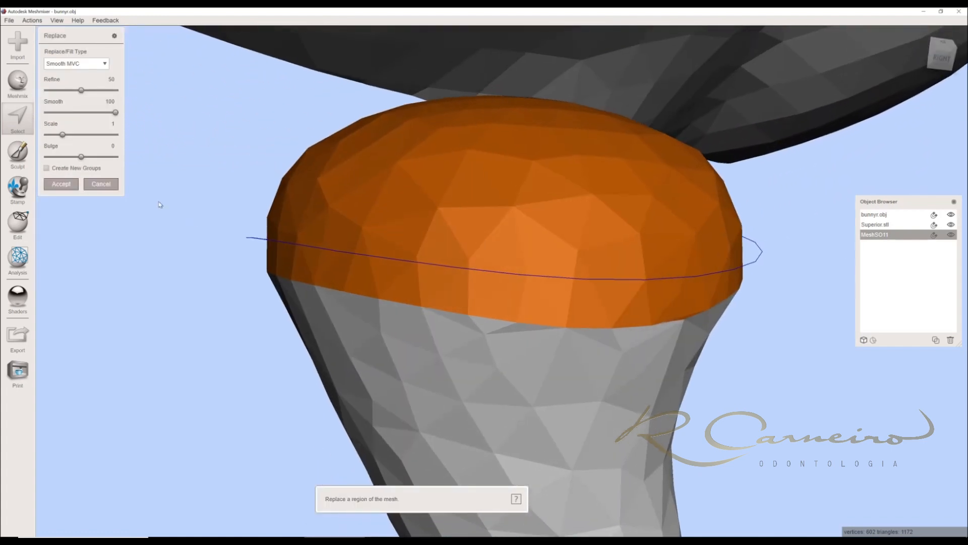
left_click(55, 185)
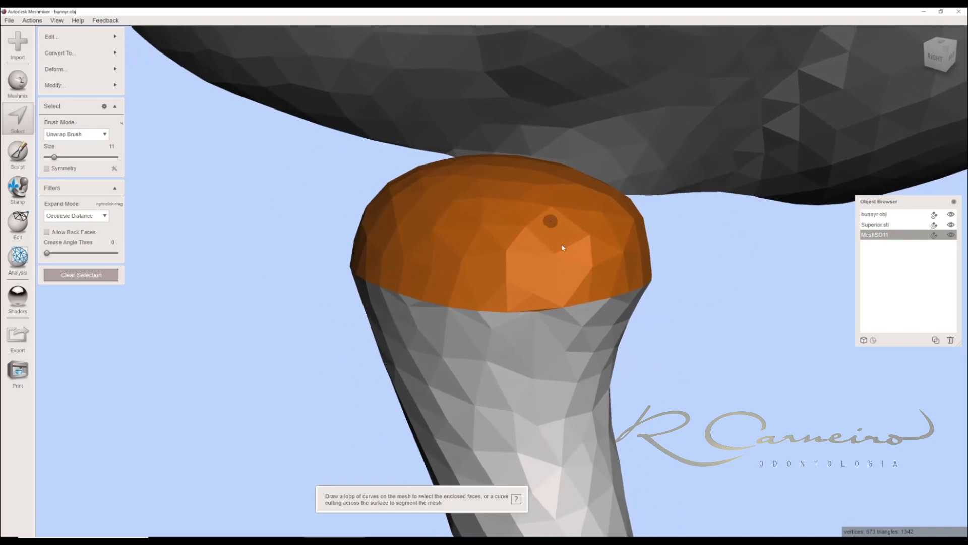
right_click_drag(592, 292, 142, 224)
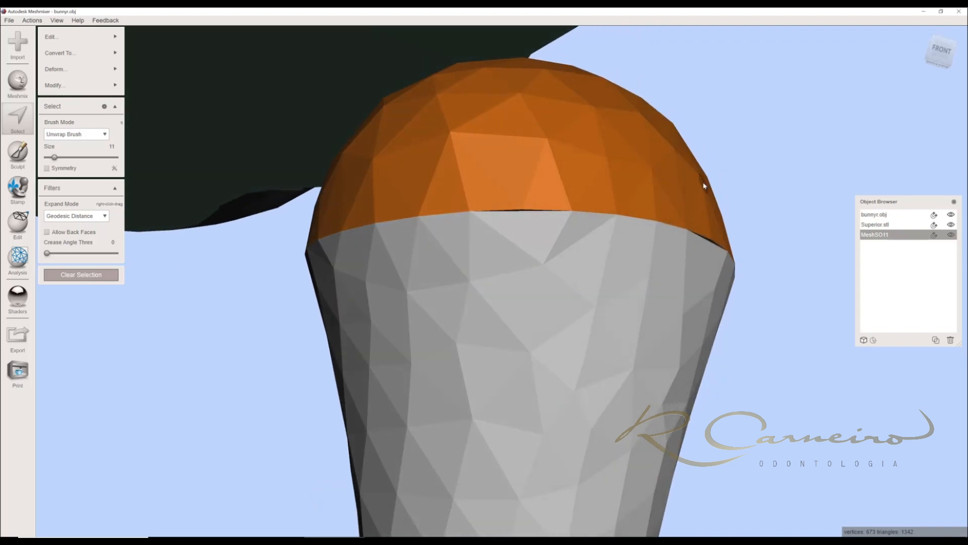
right_click_drag(499, 158, 425, 200)
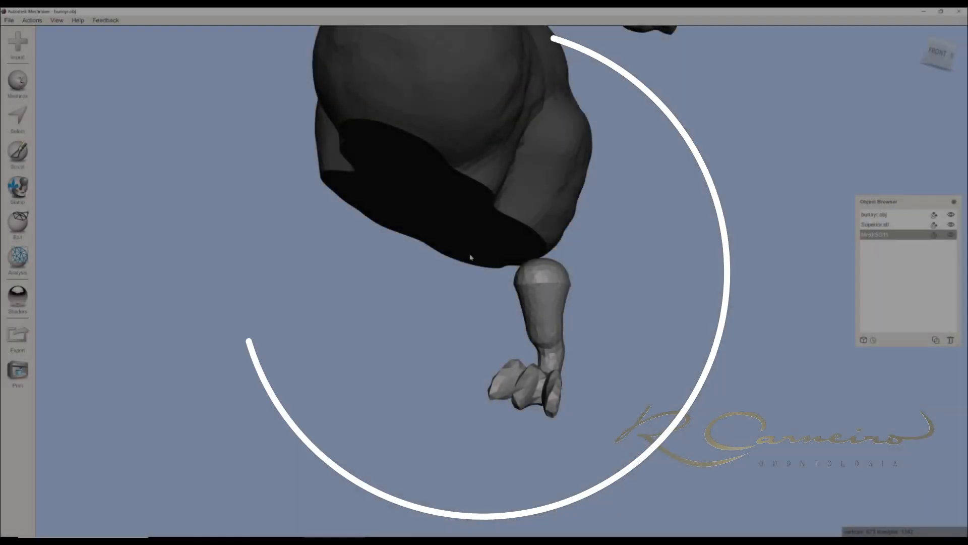
Select the rounded cap at the top of the leg using the Unwrap Brush at size 47.
right_click_drag(470, 257, 425, 269)
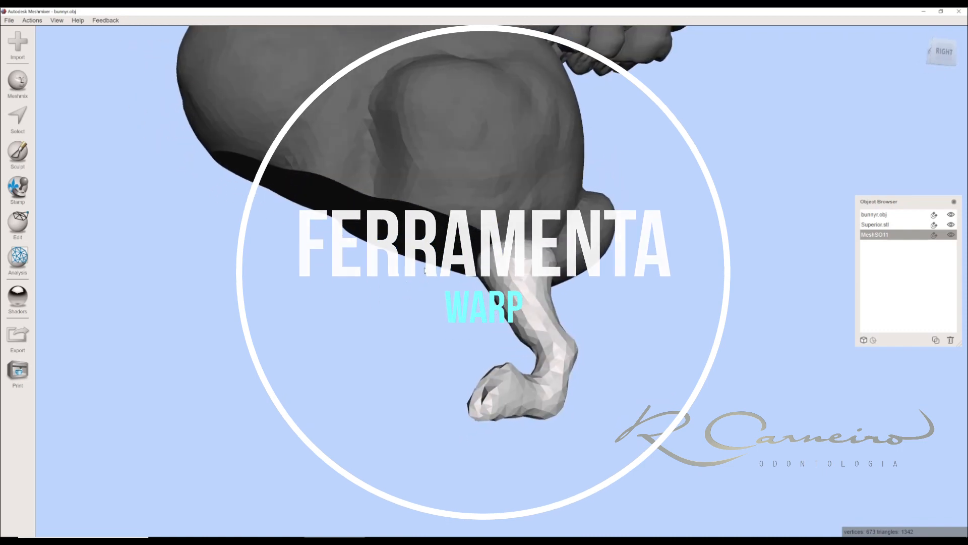
right_click_drag(488, 257, 412, 323)
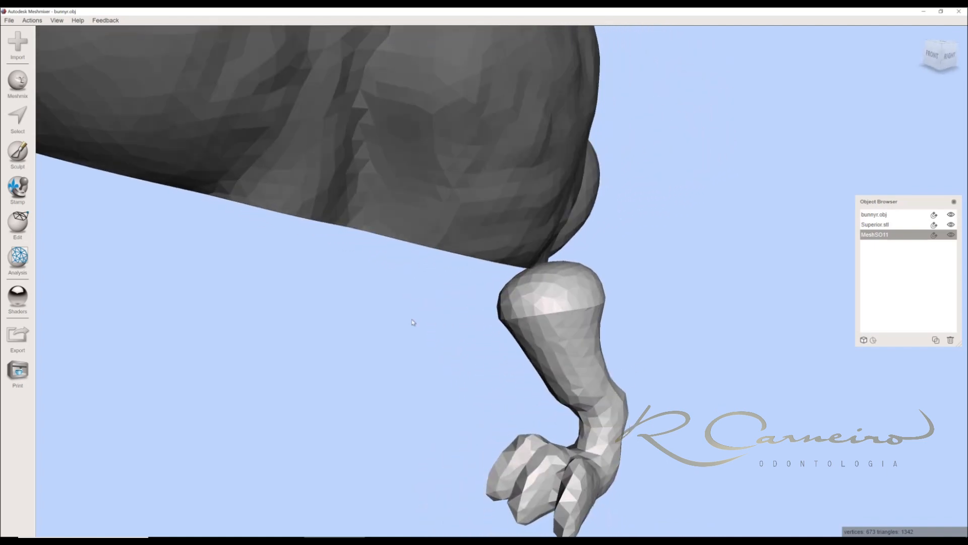
left_click(17, 117)
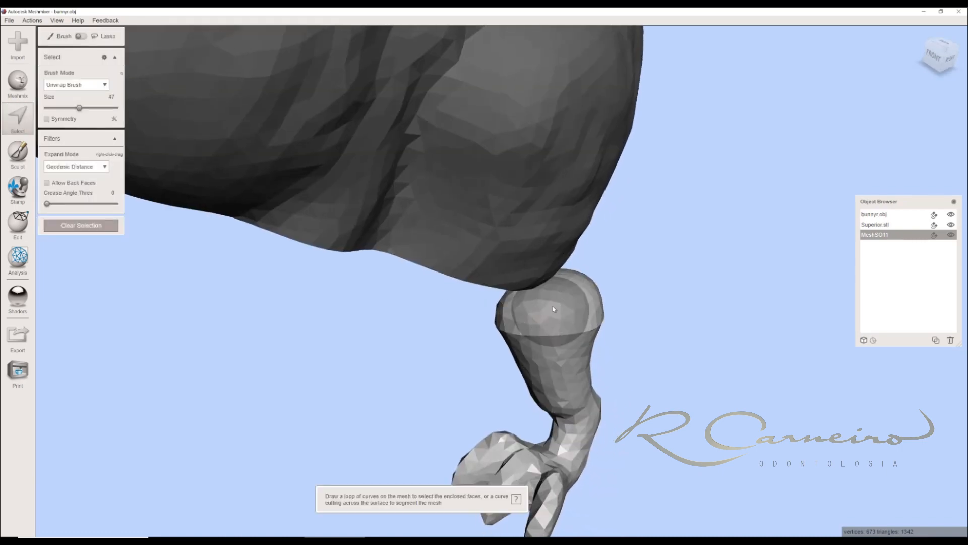
right_click_drag(492, 308, 492, 285)
left_click_drag(443, 280, 446, 285)
right_click_drag(445, 285, 371, 259)
right_click_drag(219, 127, 149, 68)
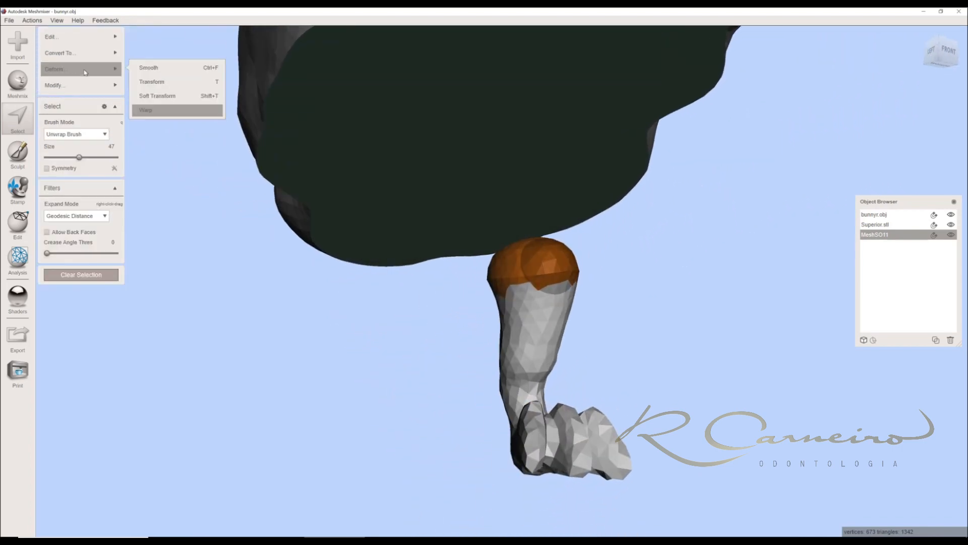
left_click(153, 112)
right_click_drag(160, 117, 79, 60)
left_click(102, 56)
Start Warp on the selected leg cap and pull its rear part up against the bunny's haunch near the tail.
right_click_drag(346, 158, 620, 113)
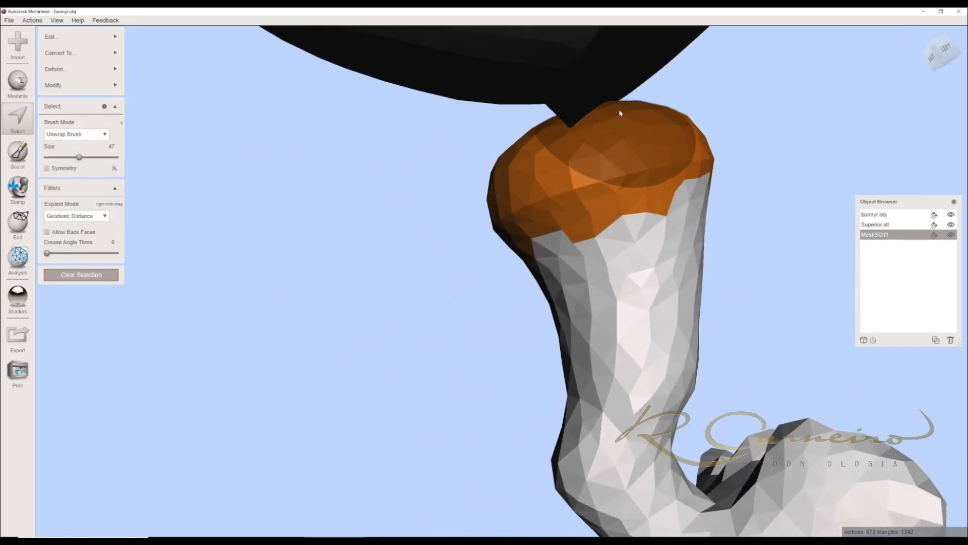
mouse_move(67, 70)
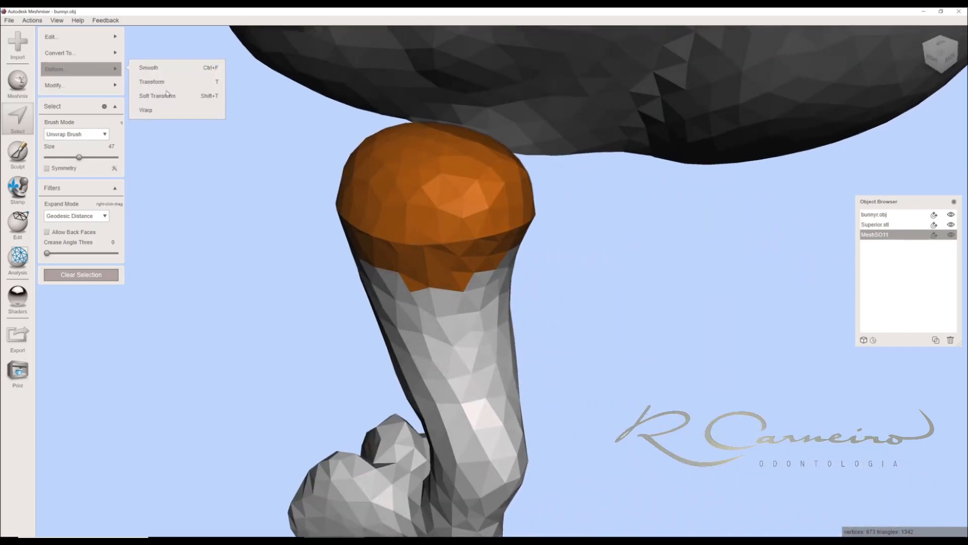
left_click(158, 114)
right_click_drag(323, 159, 475, 242)
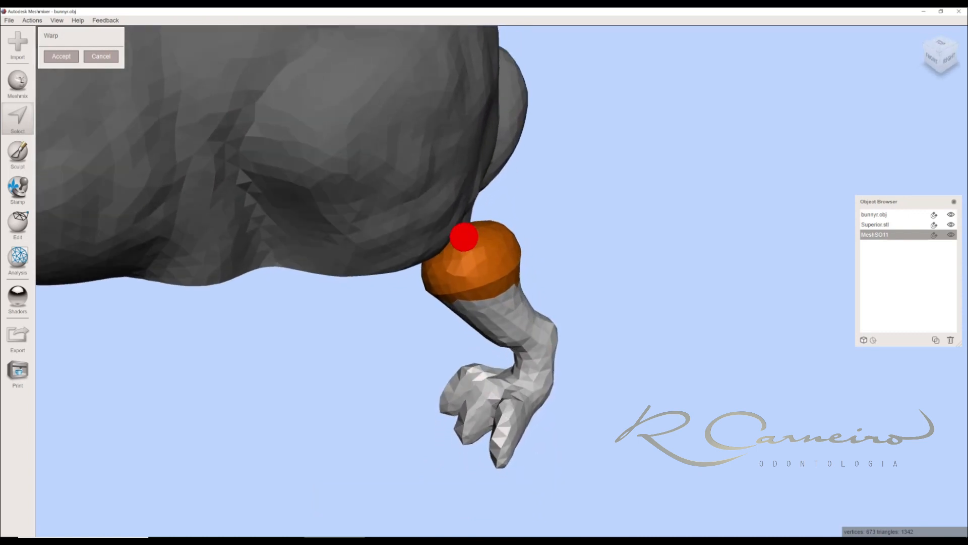
right_click_drag(439, 203, 448, 243)
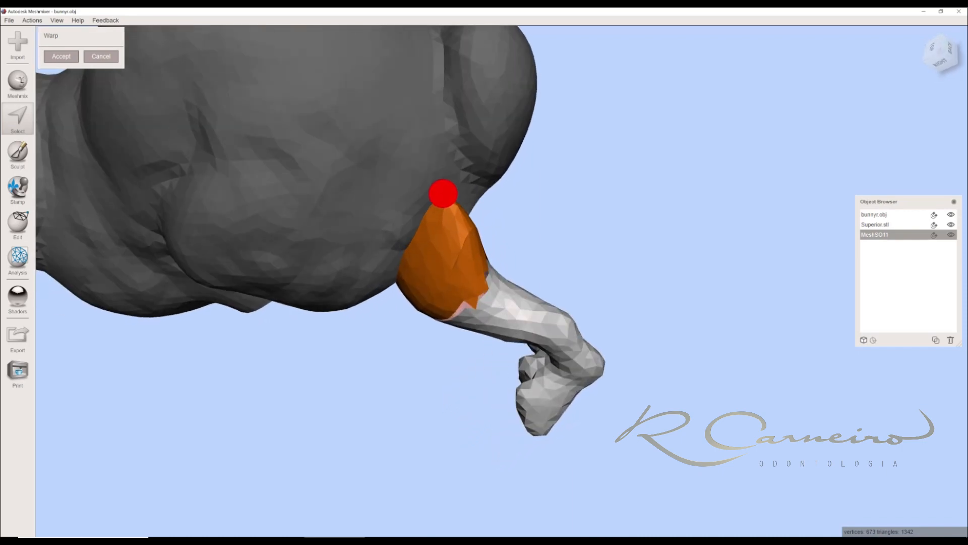
right_click_drag(443, 182, 436, 215)
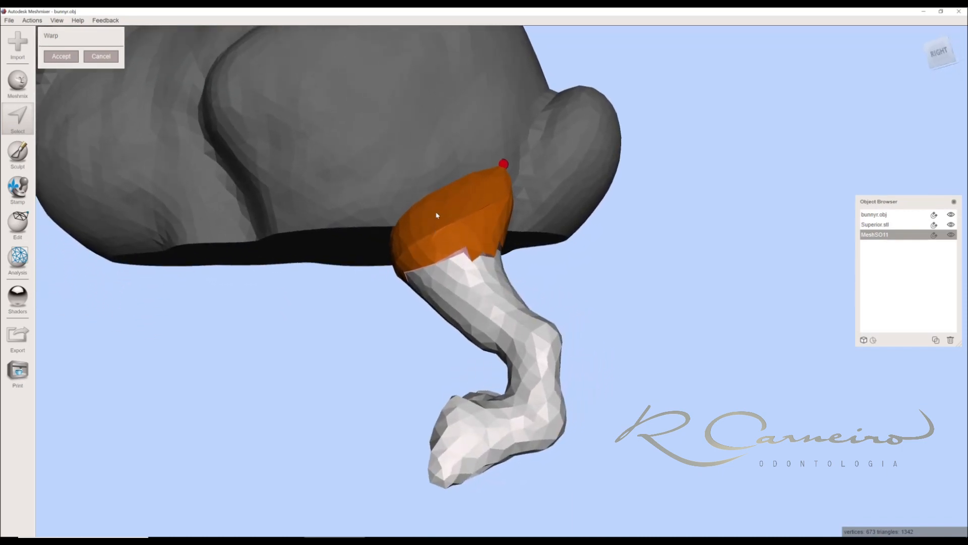
Pull the front and inner parts of the cap up against the bunny's thigh with further Warp points and accept the deformation.
left_click_drag(411, 180, 367, 139)
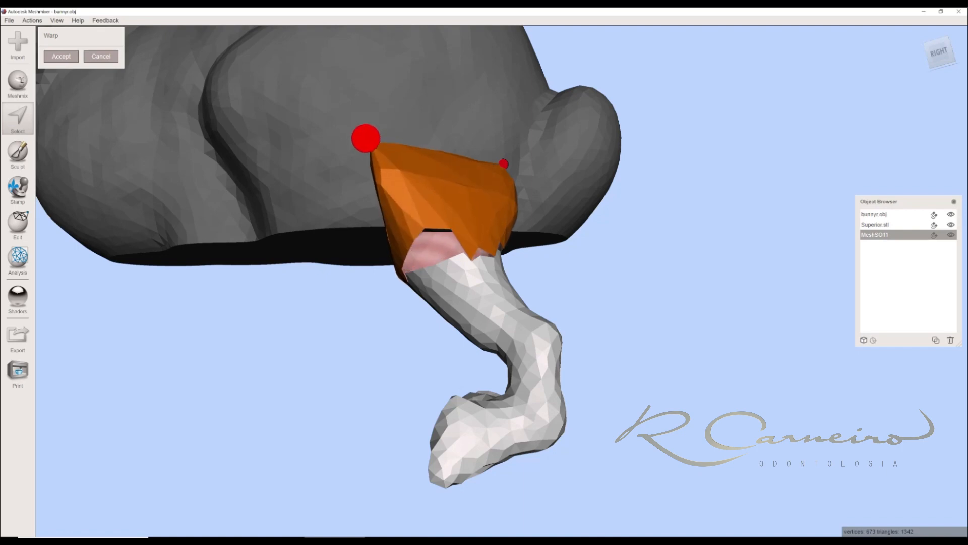
right_click_drag(365, 136, 403, 221)
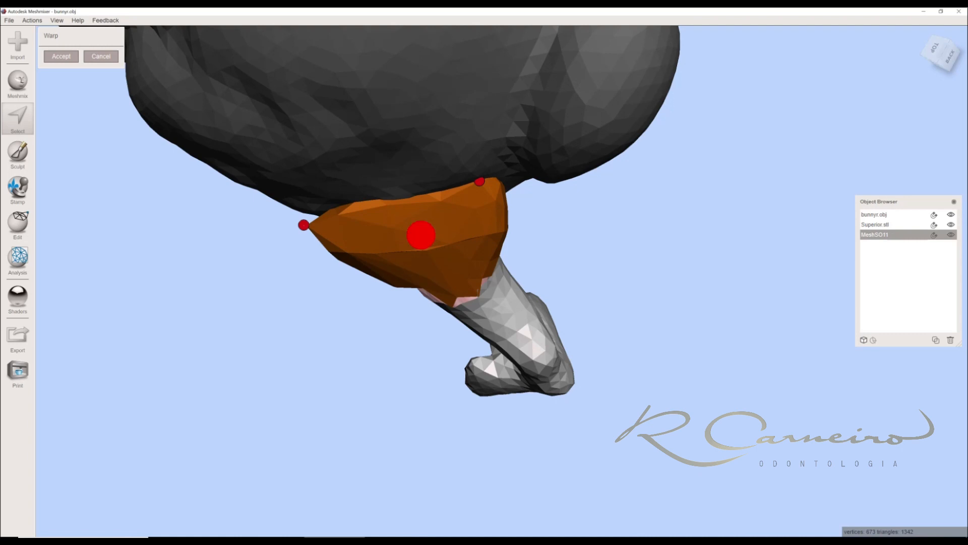
left_click_drag(421, 235, 374, 164)
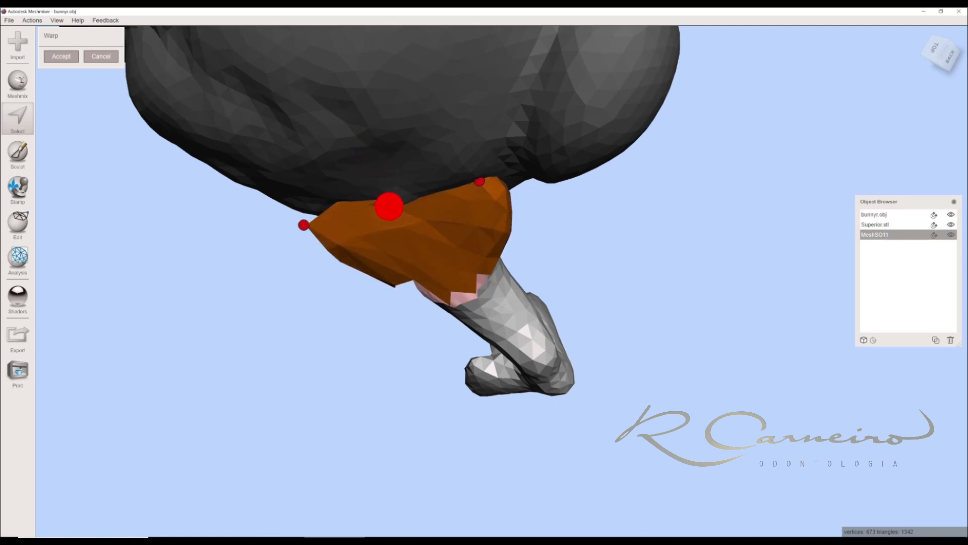
right_click_drag(403, 222, 440, 224)
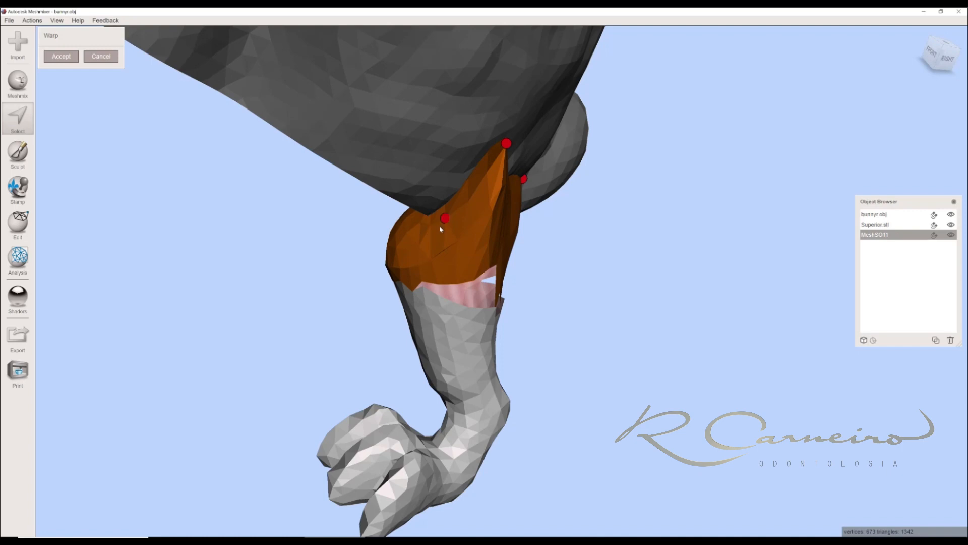
right_click_drag(393, 150, 455, 139)
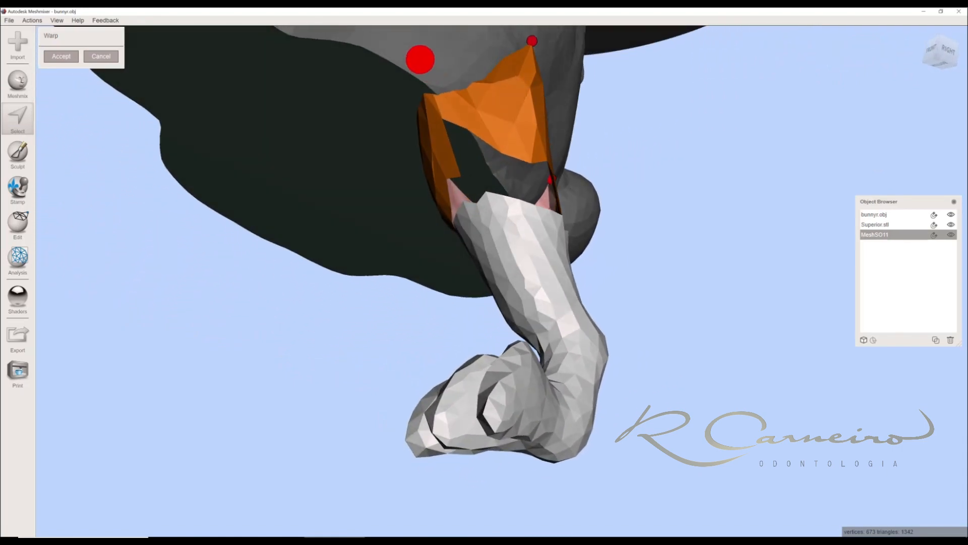
right_click_drag(455, 139, 454, 252)
left_click(65, 54)
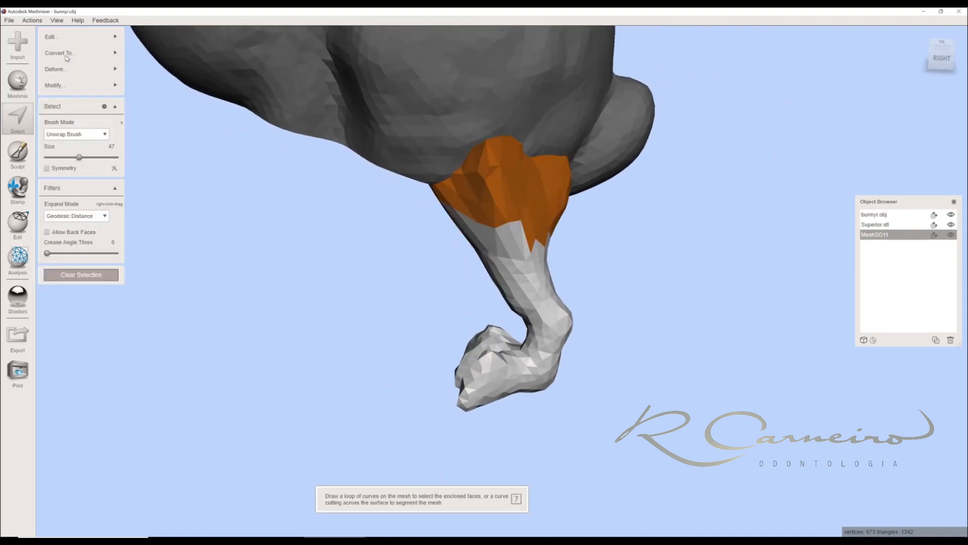
Warp the selected cap again, pulling points on its outer side up and outward around the bunny's haunch.
right_click_drag(404, 166, 449, 258)
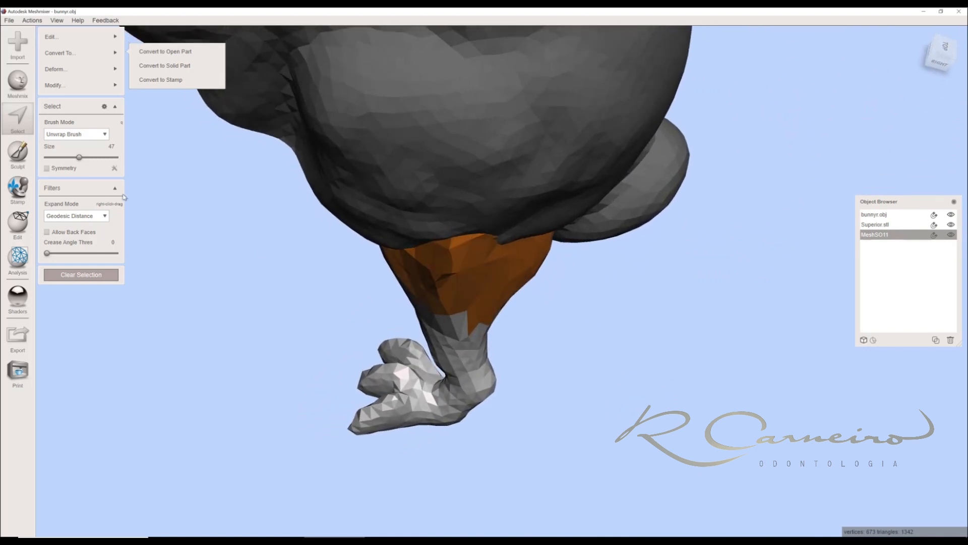
mouse_move(70, 72)
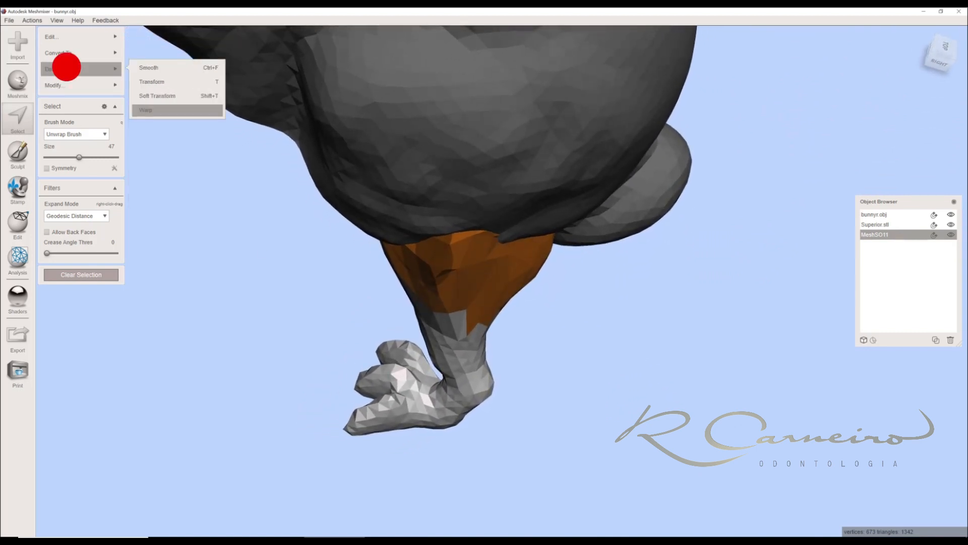
left_click(171, 113)
right_click_drag(422, 212, 440, 239)
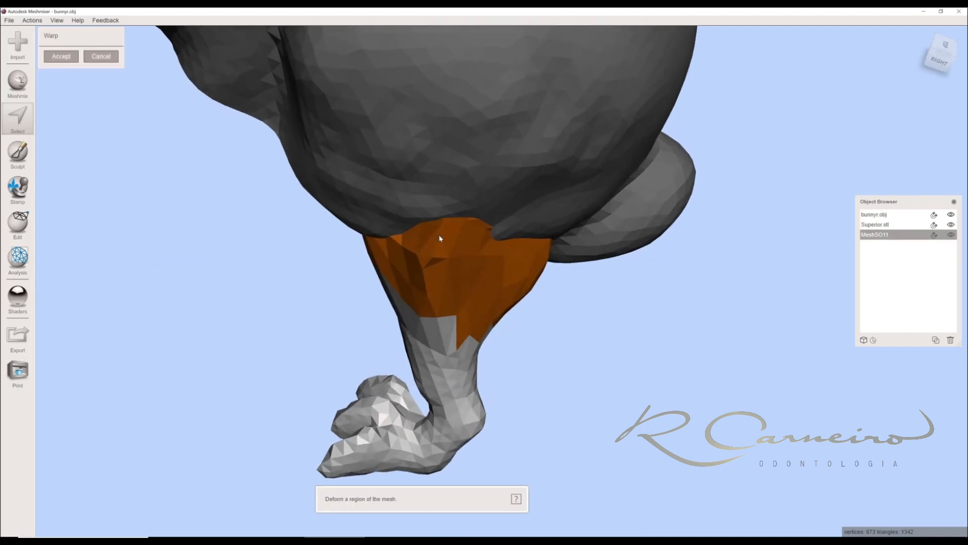
left_click_drag(431, 200, 430, 186)
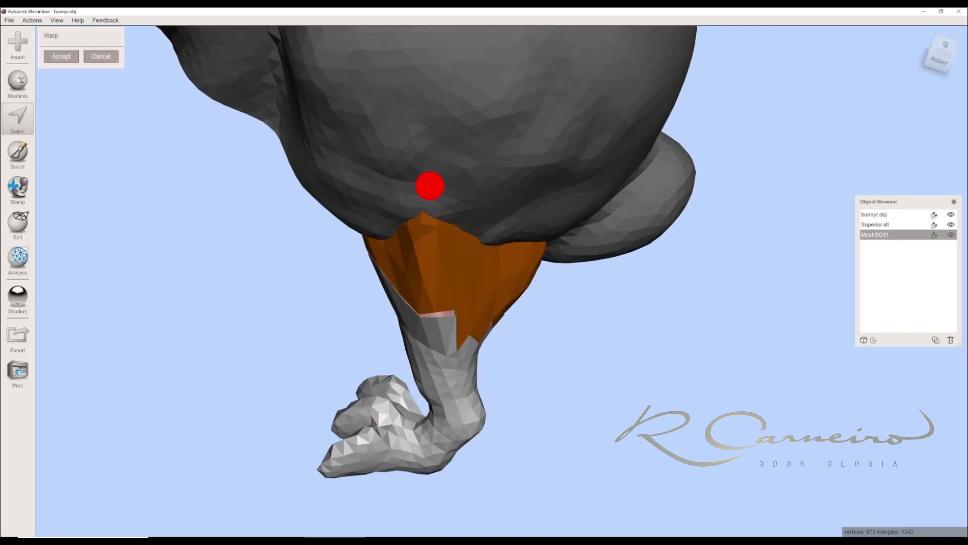
right_click_drag(430, 186, 474, 268)
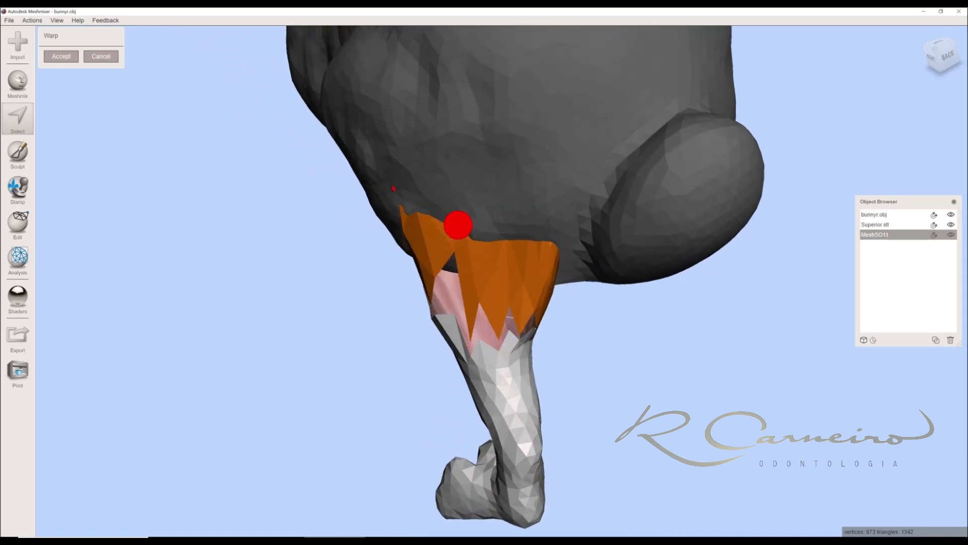
left_click_drag(458, 225, 456, 253)
right_click_drag(456, 253, 495, 239)
left_click_drag(494, 236, 455, 216)
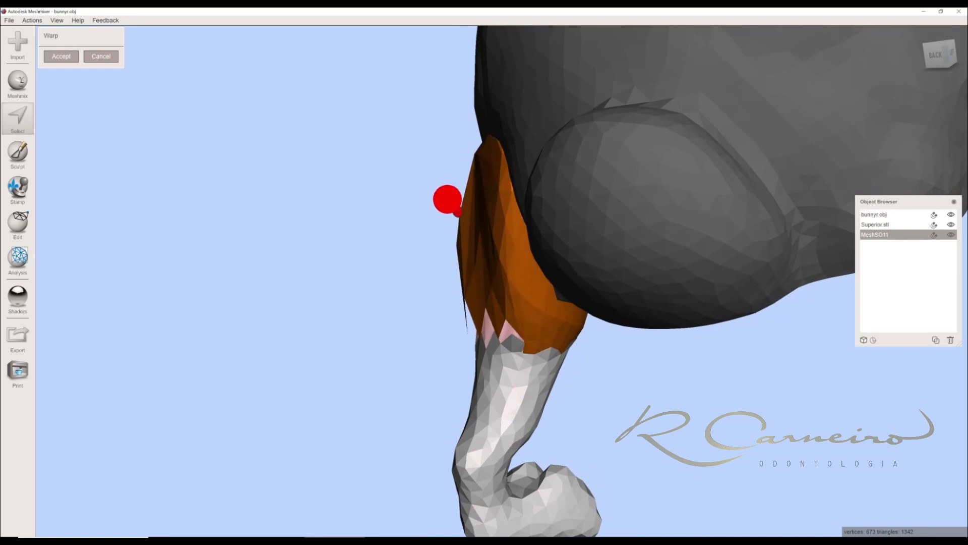
right_click_drag(454, 202, 469, 182)
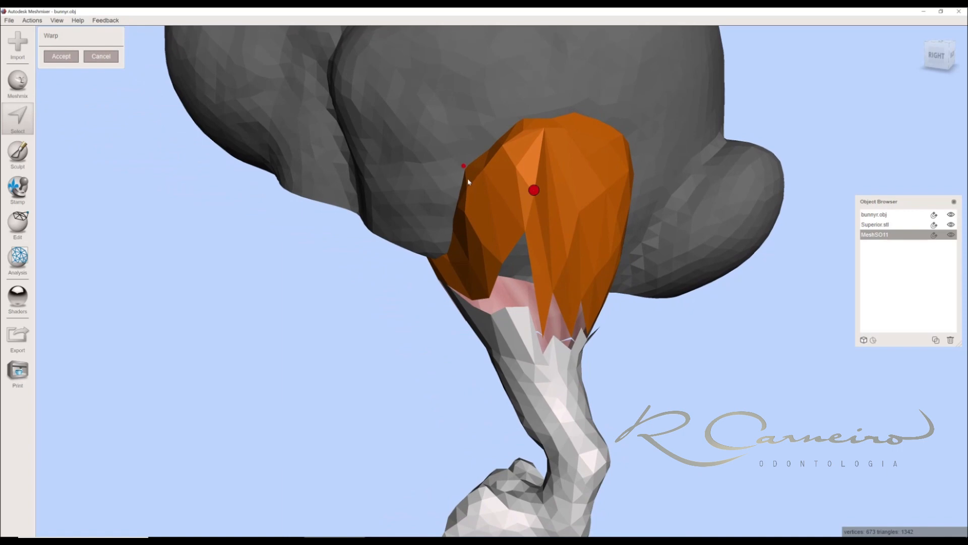
Stretch the cap's upper and front edges forward over the bunny's thigh and accept the Warp.
left_click_drag(463, 168, 411, 145)
right_click_drag(535, 190, 504, 183)
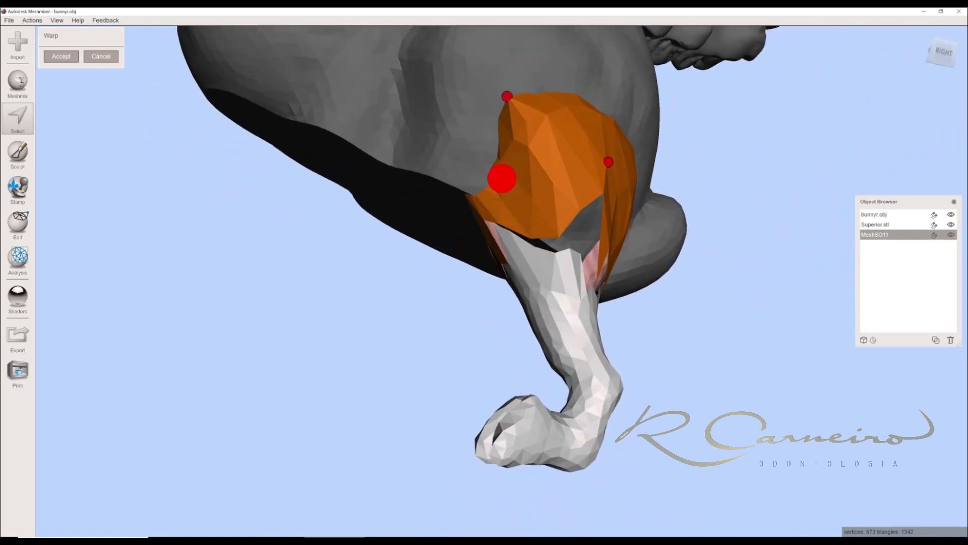
left_click_drag(500, 163, 426, 131)
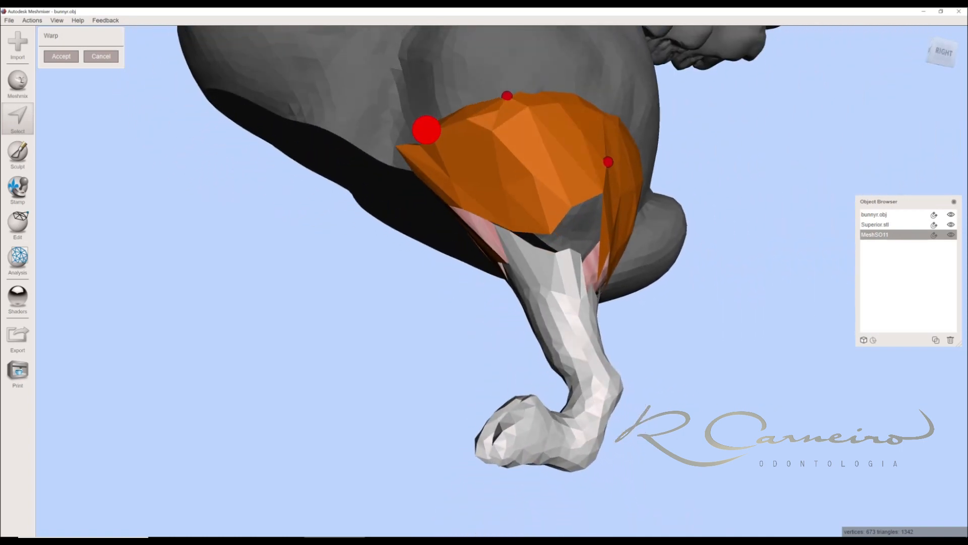
scroll(427, 130, "down", 5)
right_click_drag(426, 130, 233, 111)
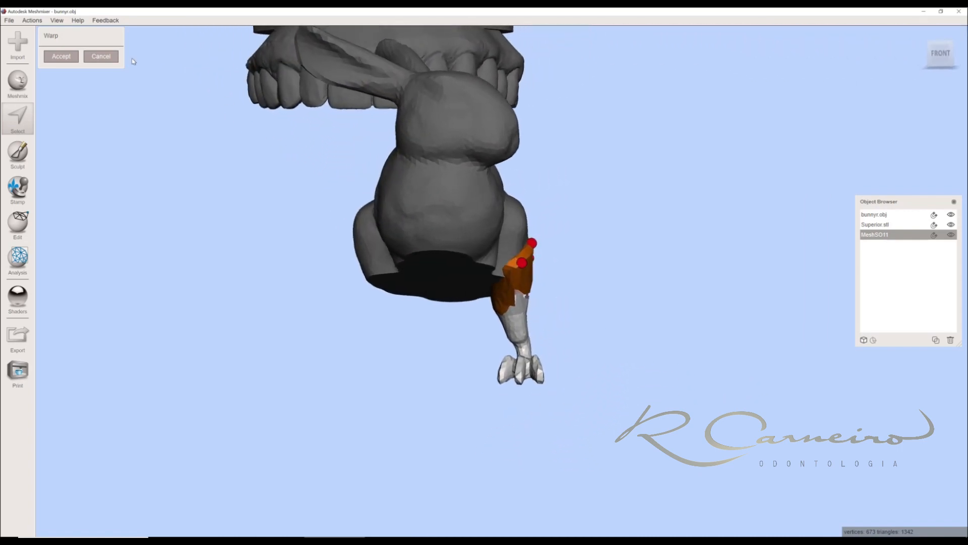
right_click_drag(190, 134, 142, 109)
left_click(58, 58)
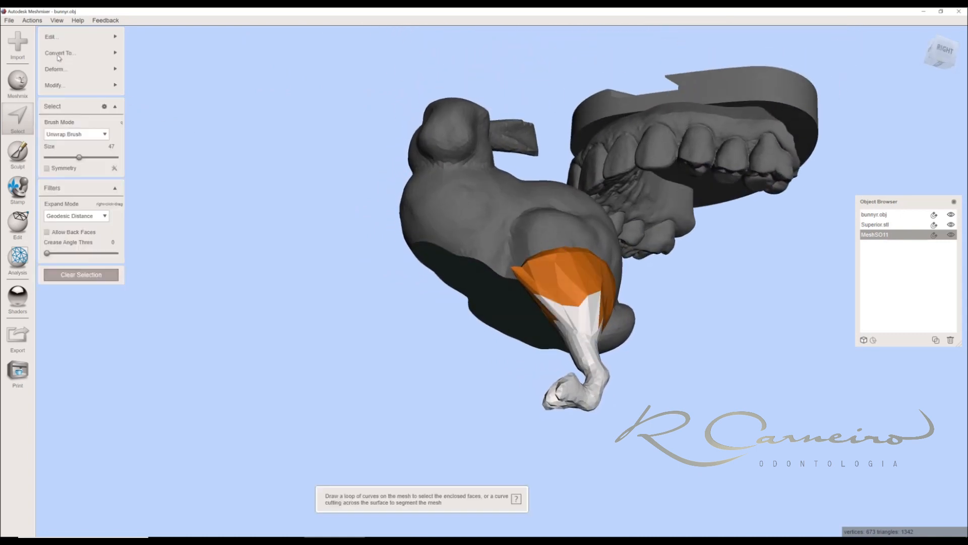
Start Mirror on the leg and move the mirror plane to the middle of the bunny's underside.
right_click_drag(606, 333, 579, 316)
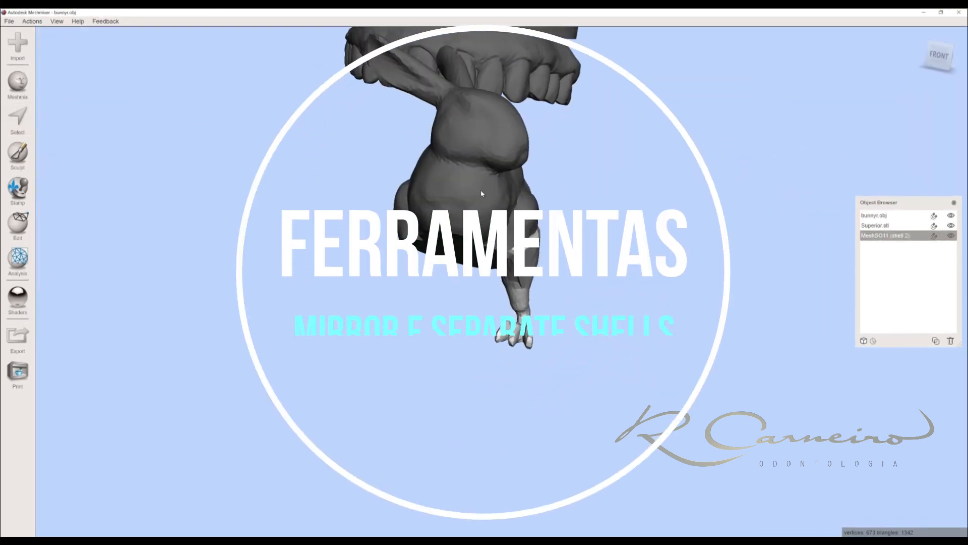
scroll(481, 200, "up", 5)
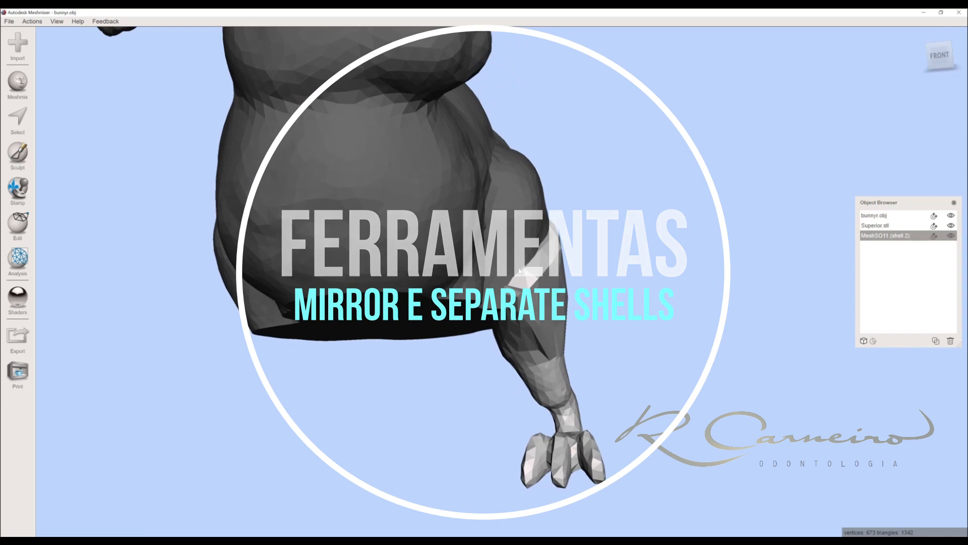
right_click_drag(527, 282, 525, 311)
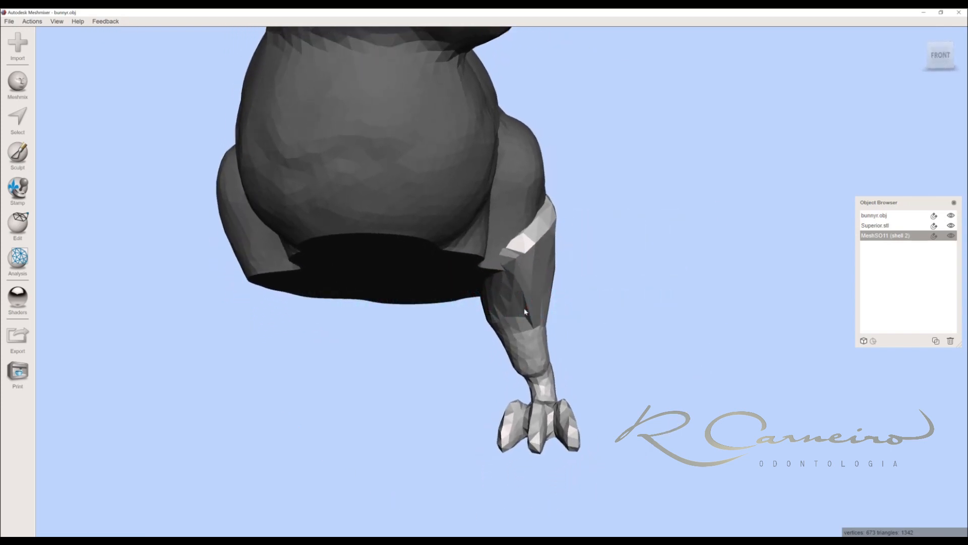
scroll(524, 311, "down", 4)
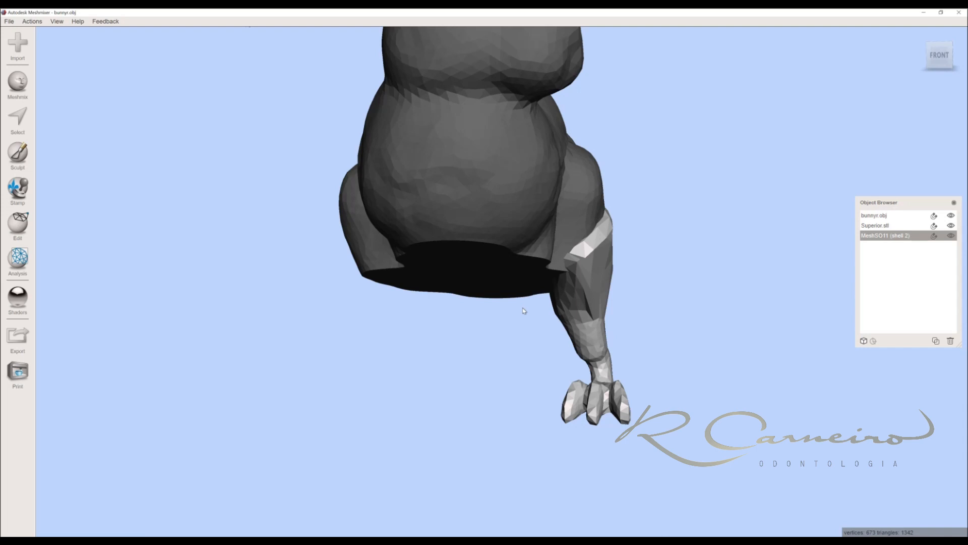
right_click_drag(523, 310, 583, 257)
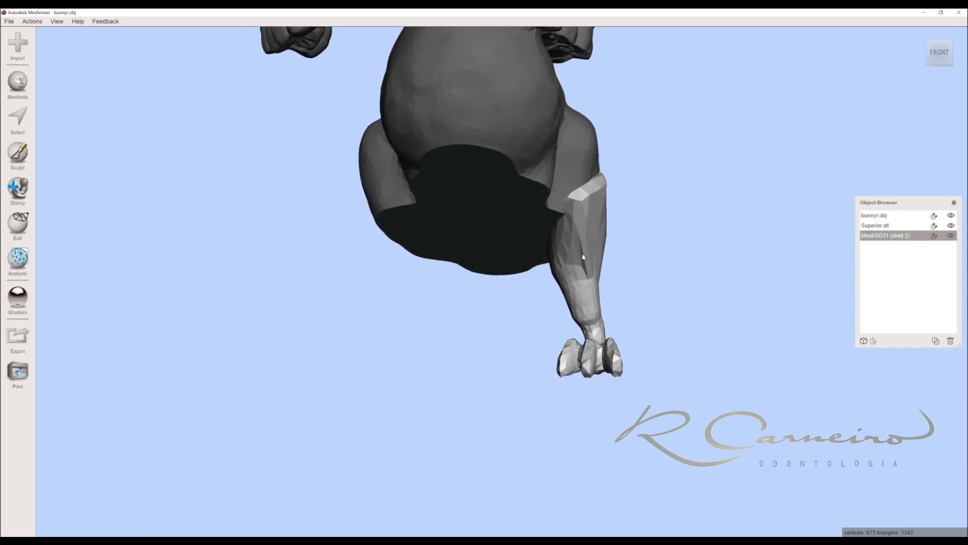
left_click(11, 224)
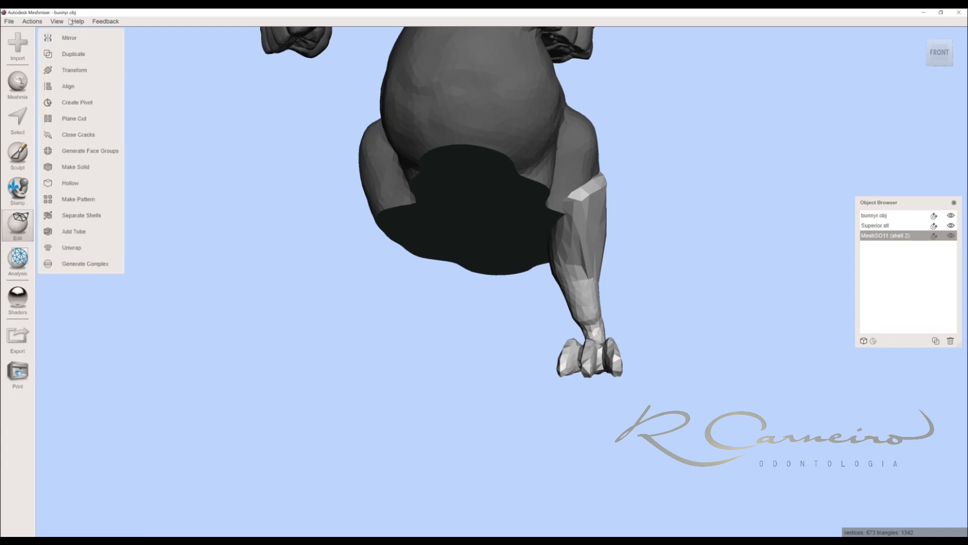
left_click(86, 38)
right_click_drag(349, 109, 623, 197)
left_click_drag(623, 197, 580, 188)
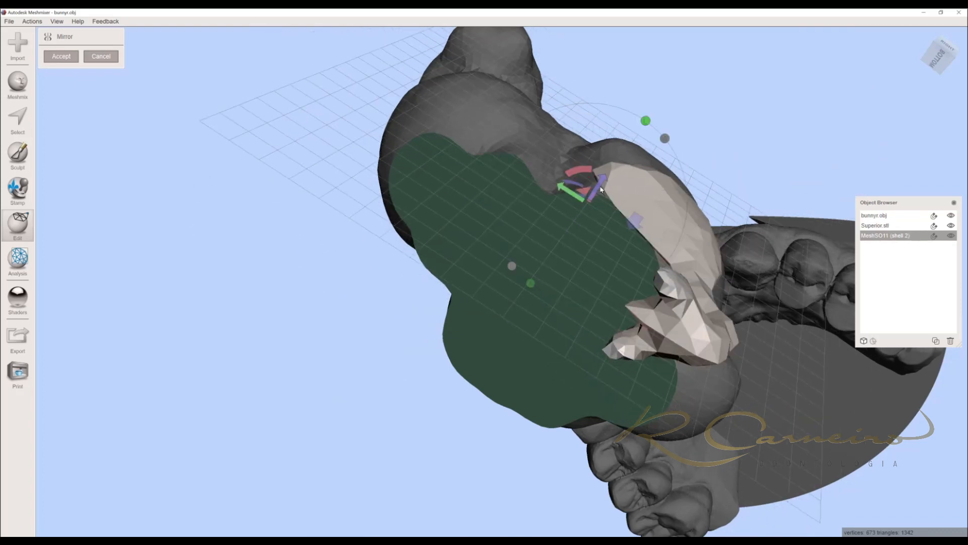
left_click_drag(598, 185, 488, 280)
right_click_drag(487, 280, 624, 170)
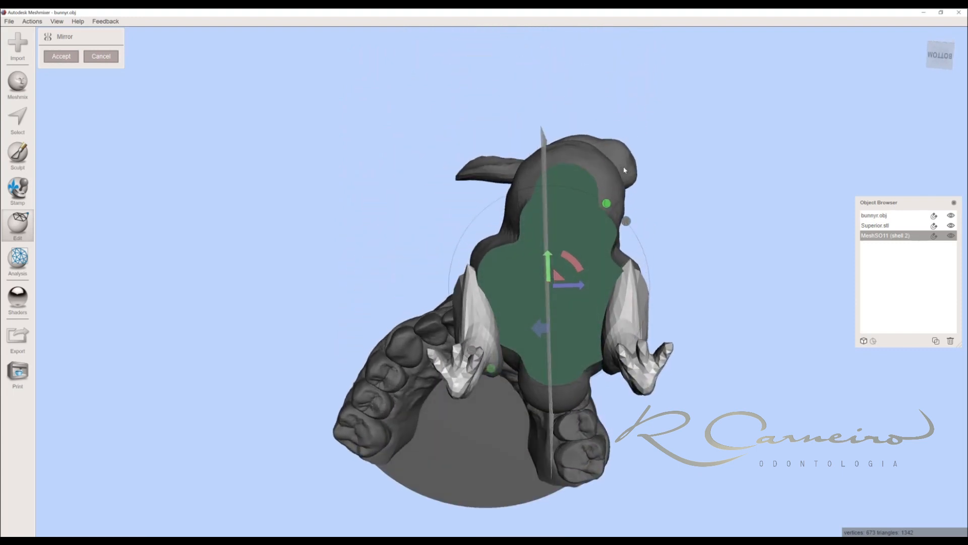
Fine-tune the mirror plane's angle and sideways position so the second leg fits the opposite thigh, and accept the Mirror.
left_click_drag(571, 262, 574, 259)
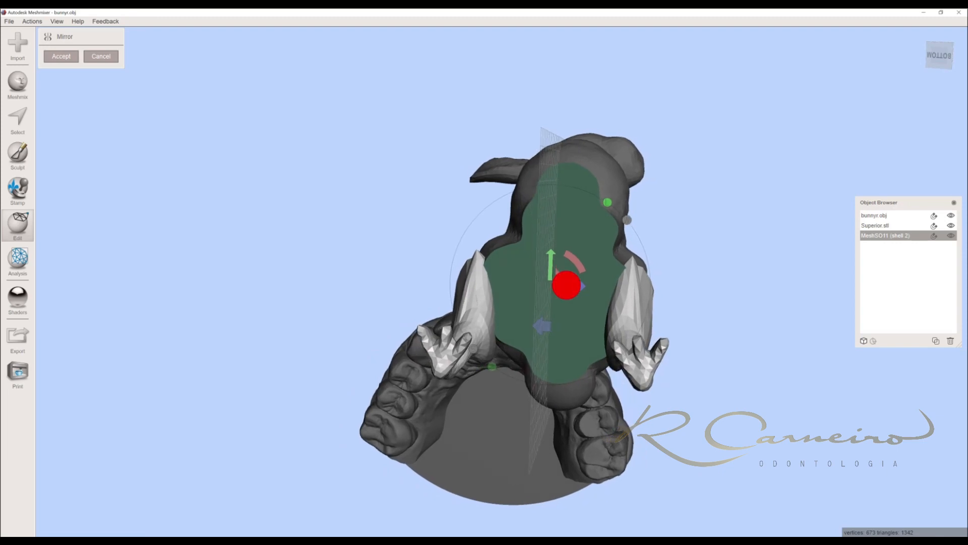
left_click_drag(569, 289, 572, 286)
right_click_drag(572, 285, 526, 257)
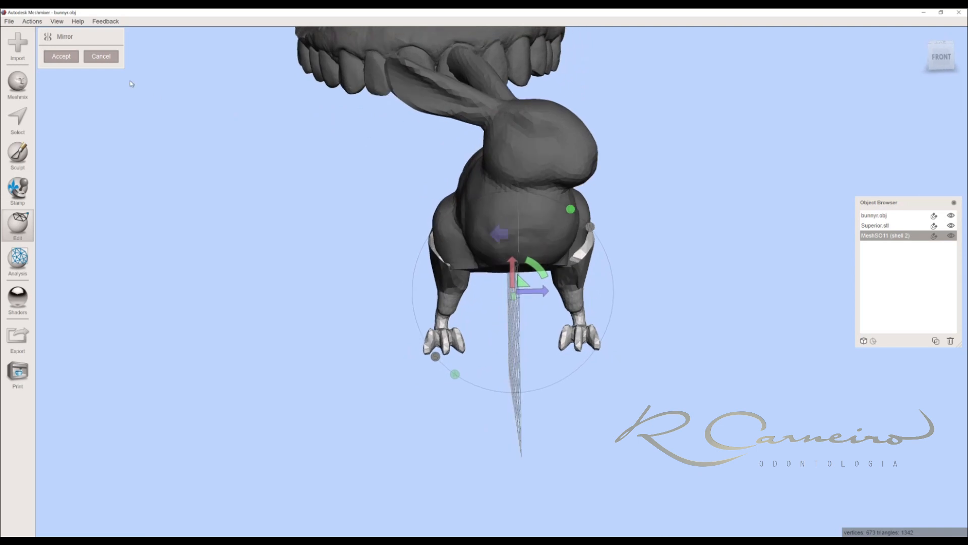
left_click(61, 56)
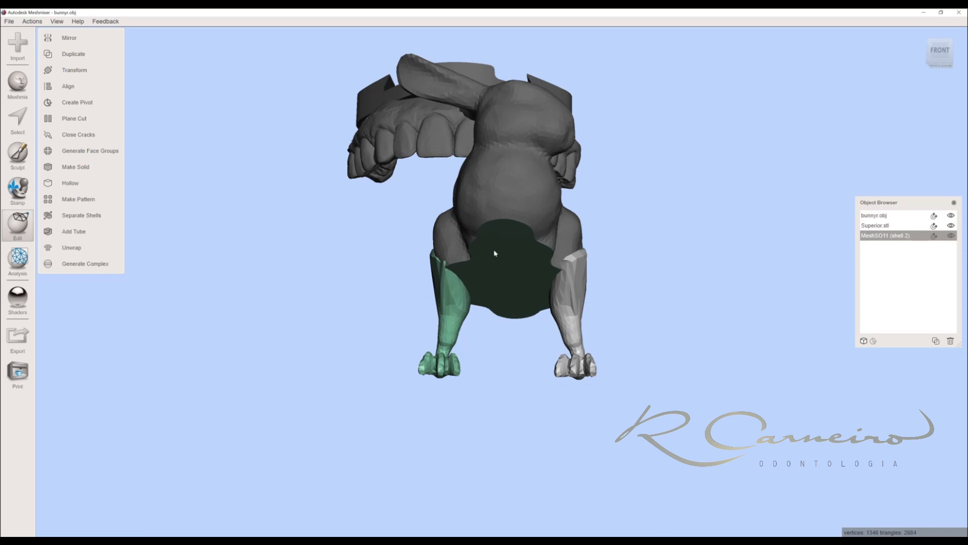
Separate the mirrored pair of legs into individual shells.
left_click(496, 221)
left_click(442, 294)
right_click_drag(515, 299, 569, 312)
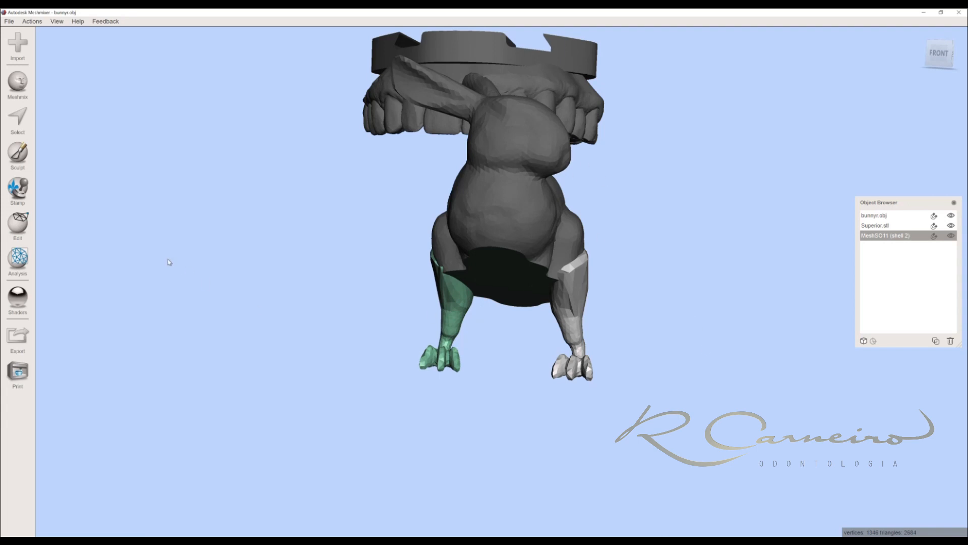
left_click(14, 229)
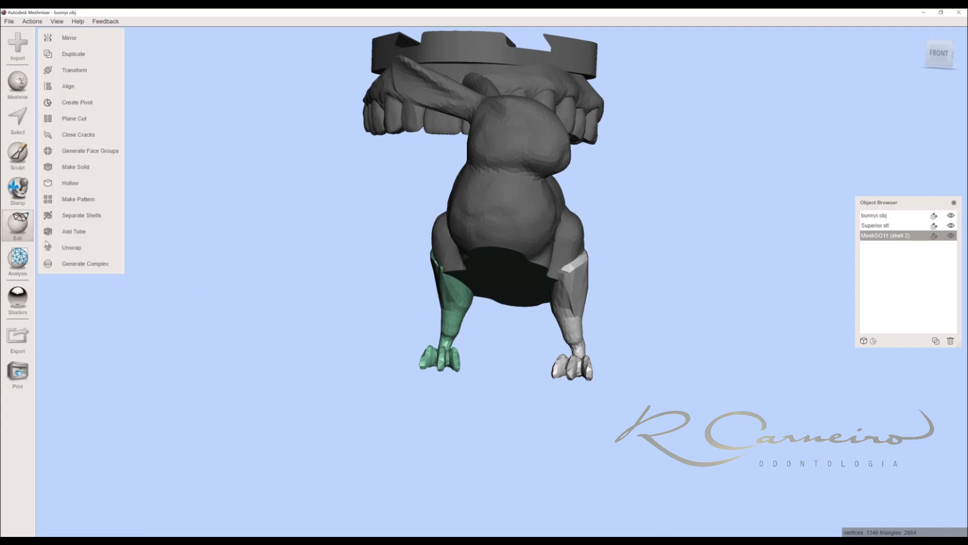
left_click(81, 214)
right_click_drag(318, 266, 563, 340)
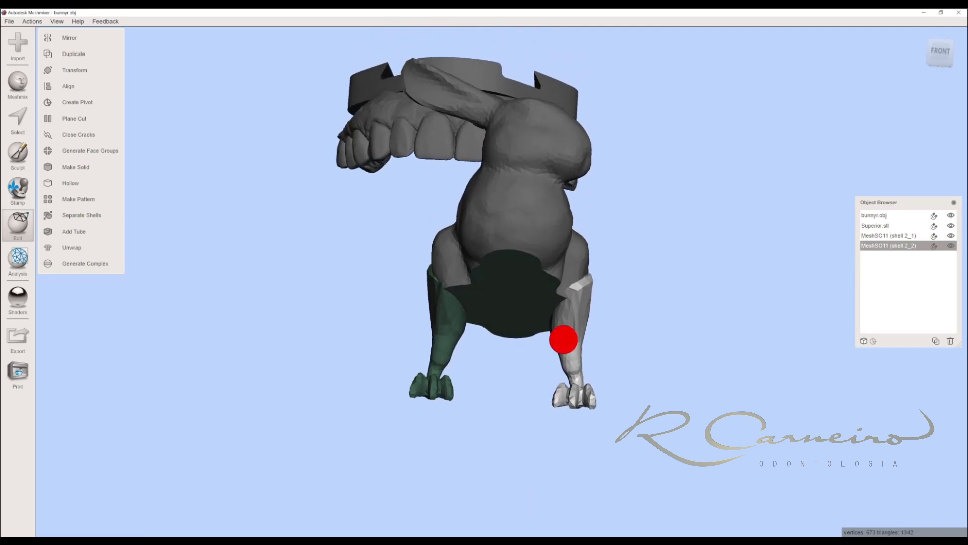
Select each leg and the bunny's body in turn to check that they are separate objects.
left_click(439, 340)
left_click(572, 324)
left_click(454, 320)
left_click(580, 321)
right_click_drag(492, 316, 433, 197)
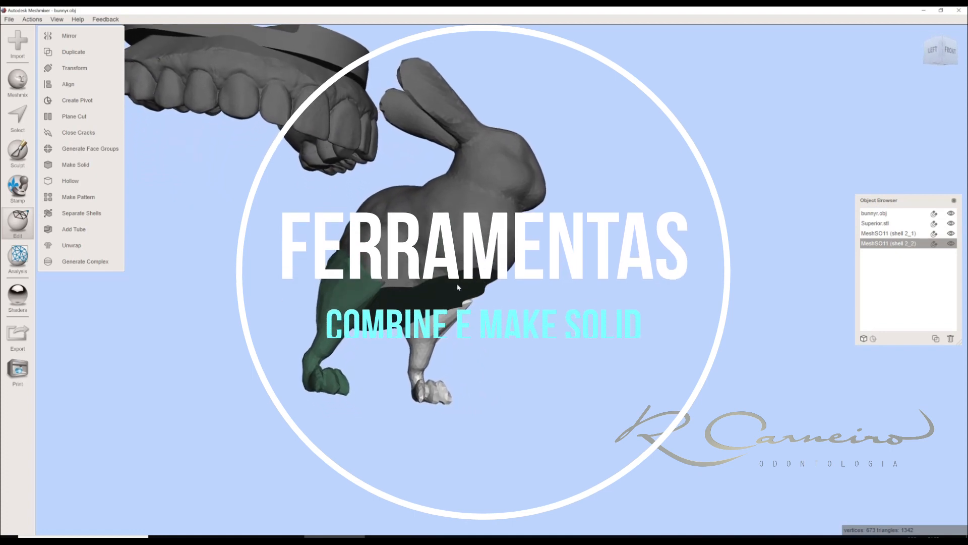
right_click_drag(458, 287, 593, 191)
right_click_drag(538, 220, 407, 233)
left_click(468, 262)
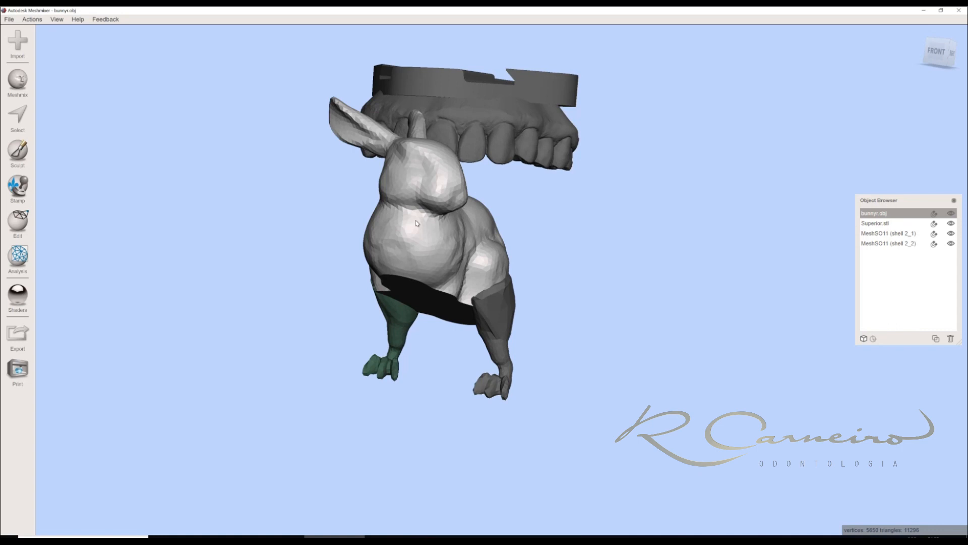
right_click_drag(428, 275, 399, 300)
left_click(375, 323)
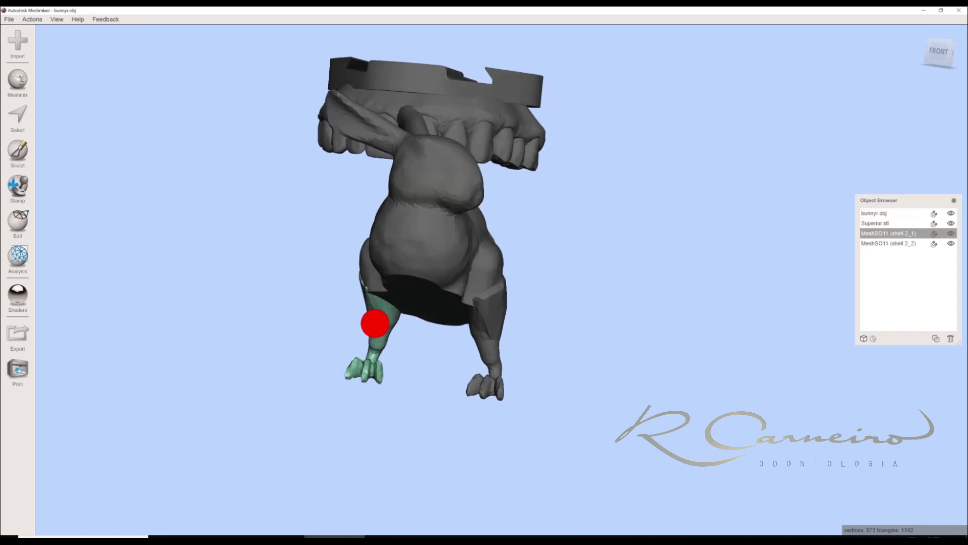
left_click(477, 324)
right_click_drag(476, 324, 433, 308)
left_click(463, 253)
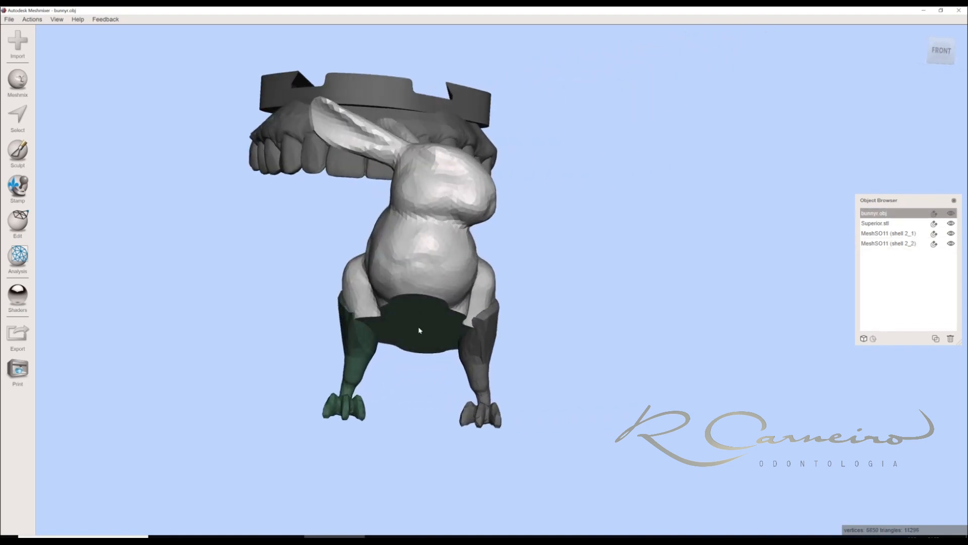
left_click(360, 347, "shift")
left_click(479, 362, "shift")
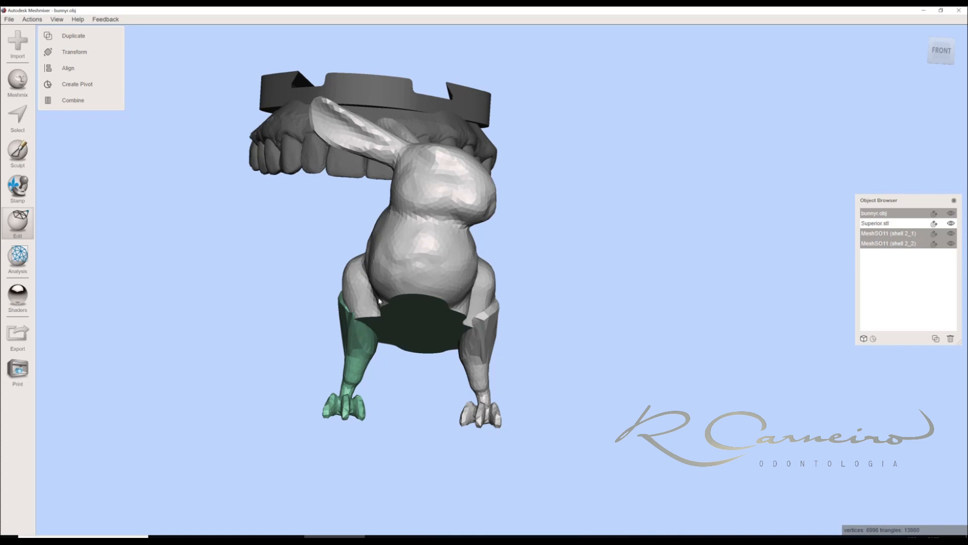
Select the bunny's body together with both legs and Combine them into one object.
left_click(426, 254)
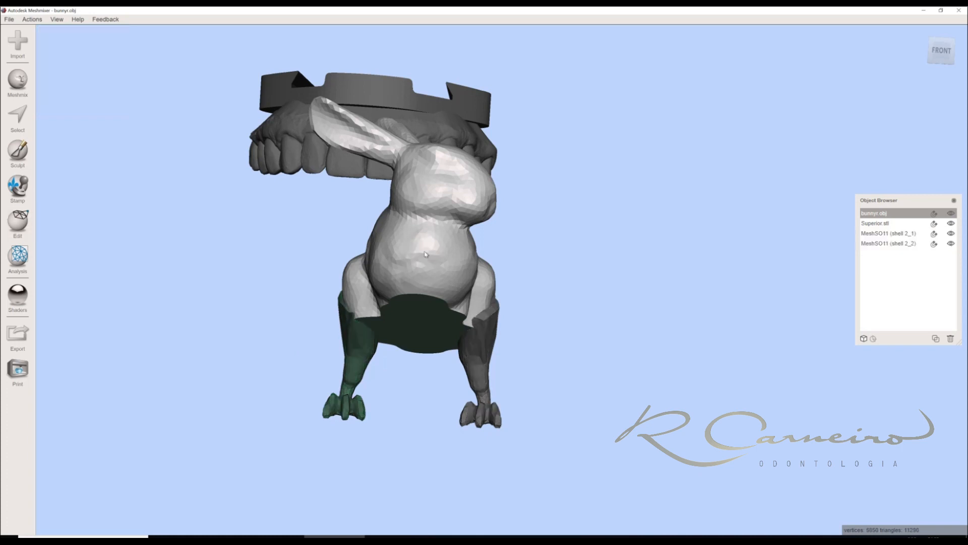
left_click(7, 232)
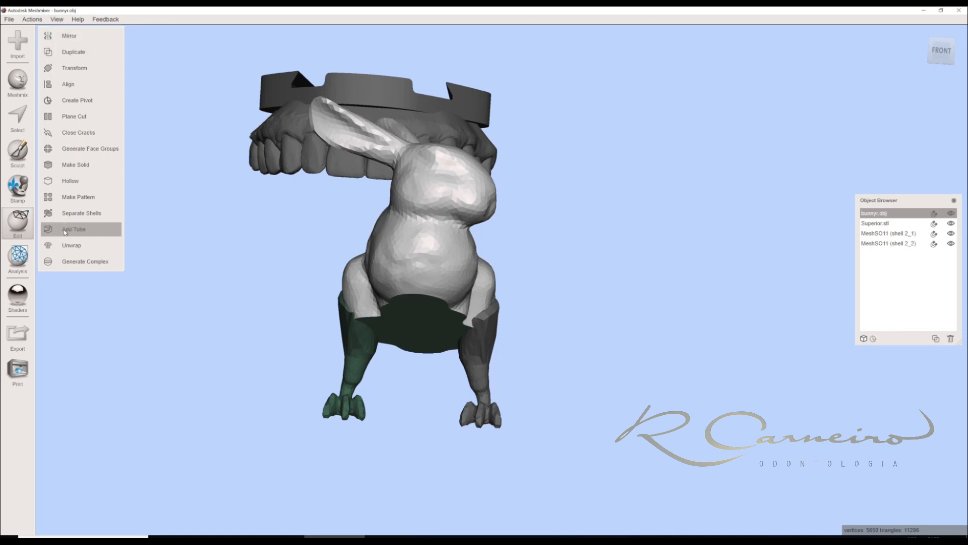
left_click(355, 352, "shift")
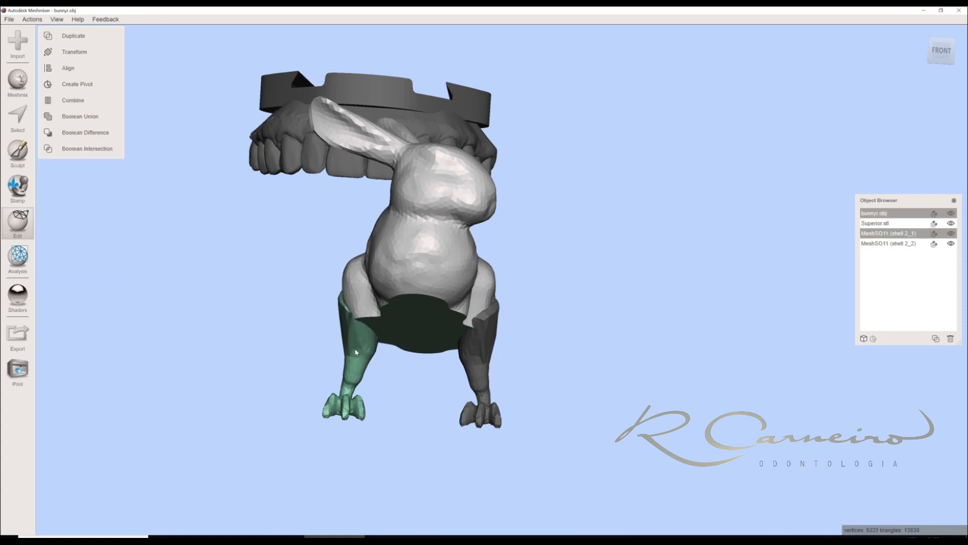
left_click(465, 356, "shift")
left_click(475, 353, "shift")
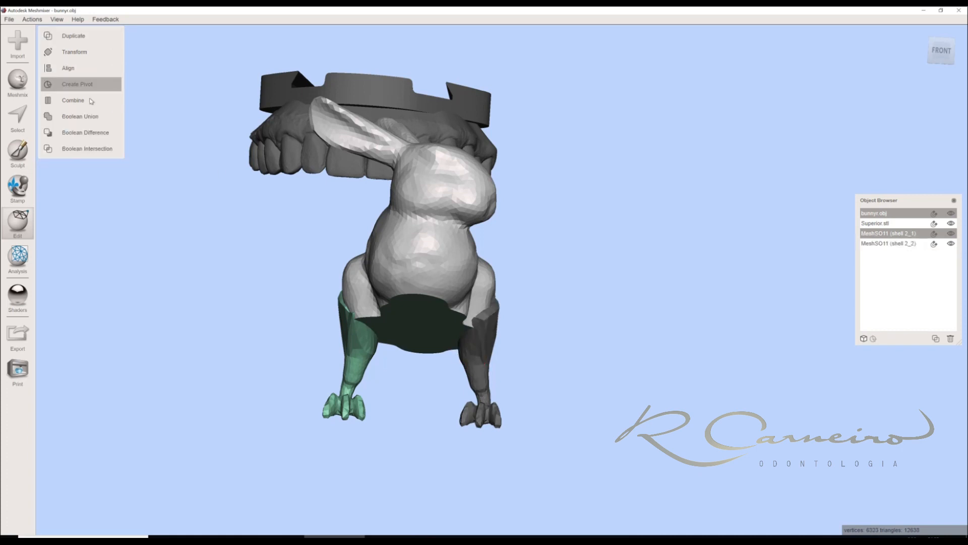
left_click(476, 346, "shift")
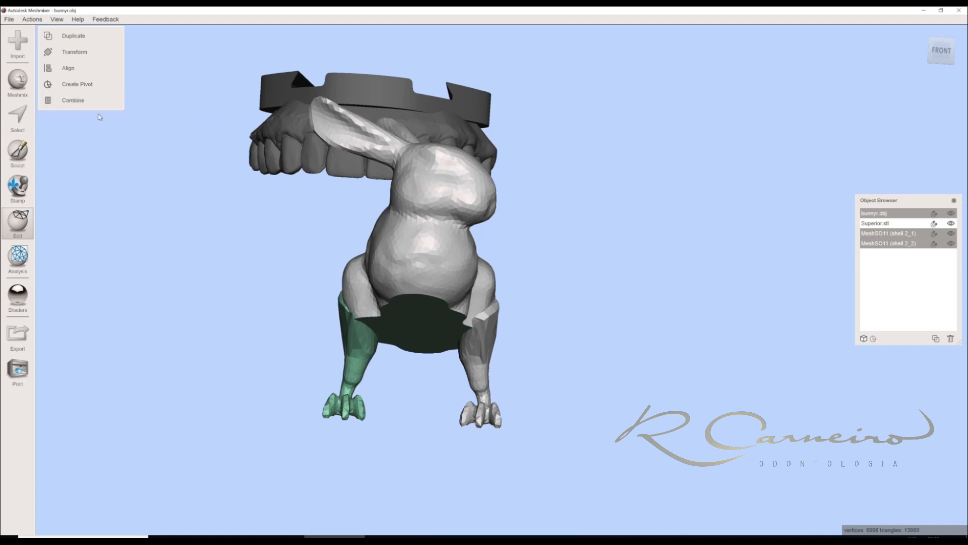
left_click(68, 103)
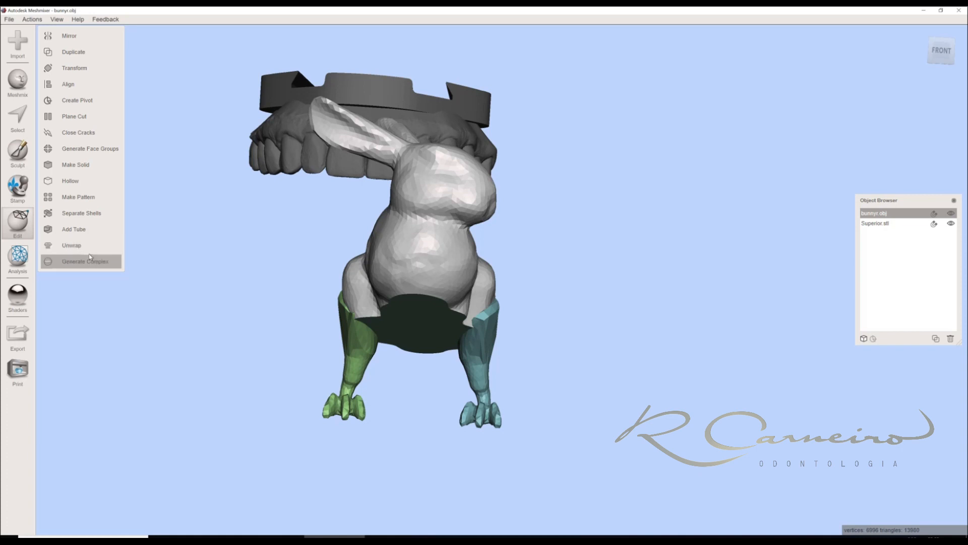
Make the combined bunny solid with solid type Accurate, Solid Accuracy 449 and Mesh Density 442, update the preview and accept it.
right_click_drag(211, 197, 388, 266)
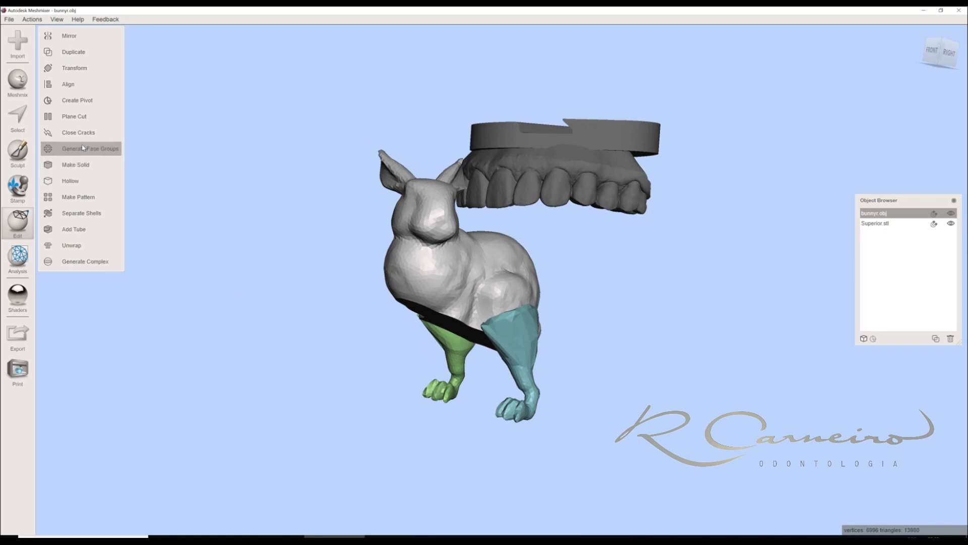
right_click_drag(564, 353, 478, 347)
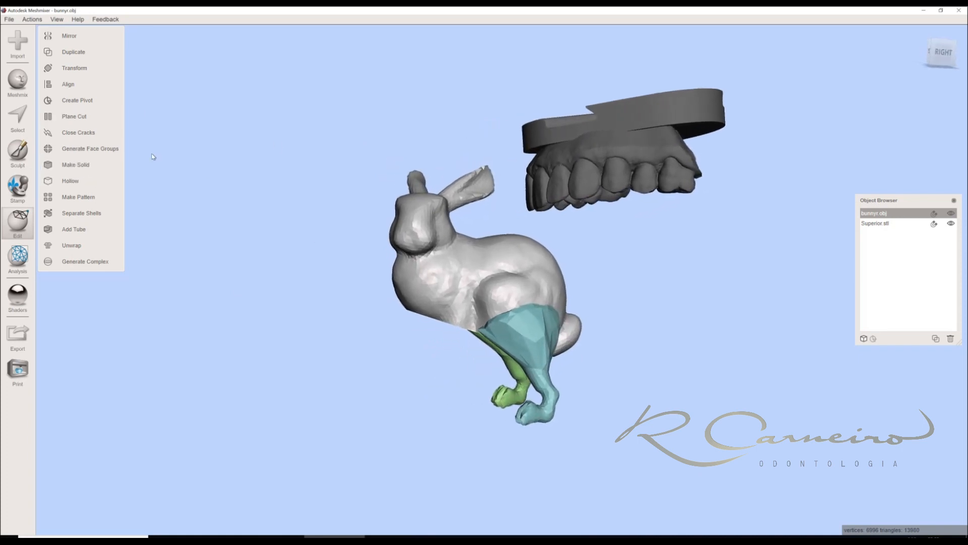
left_click(73, 165)
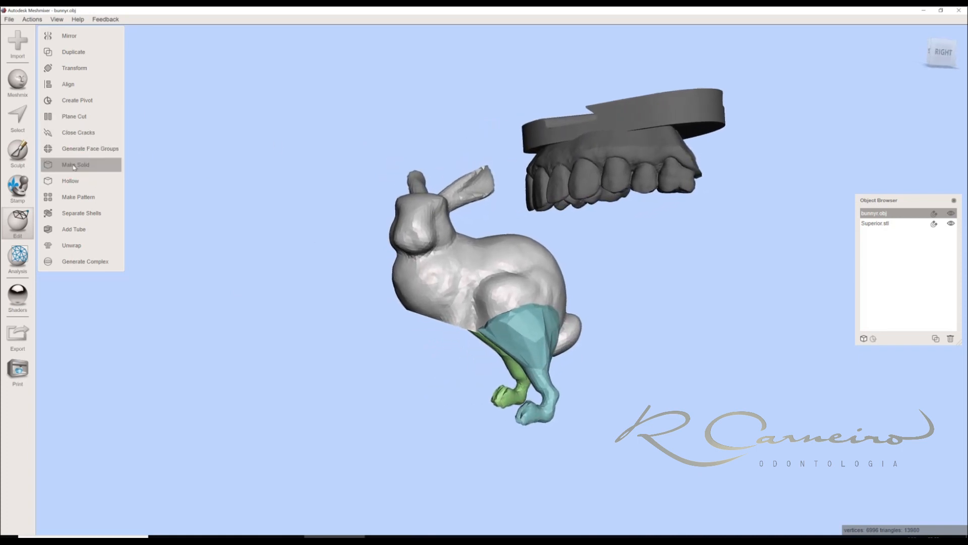
right_click_drag(337, 228, 305, 298)
right_click_drag(360, 284, 162, 100)
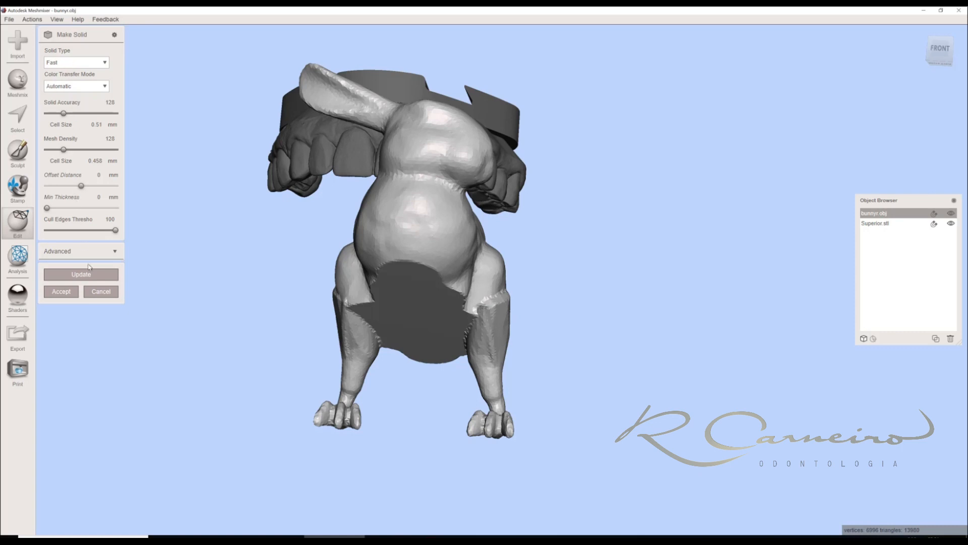
left_click(92, 63)
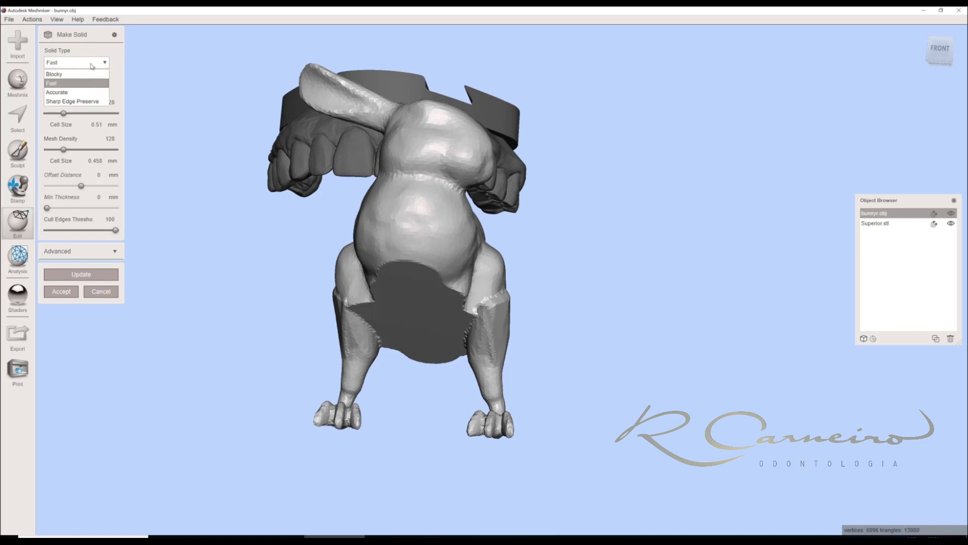
left_click(72, 93)
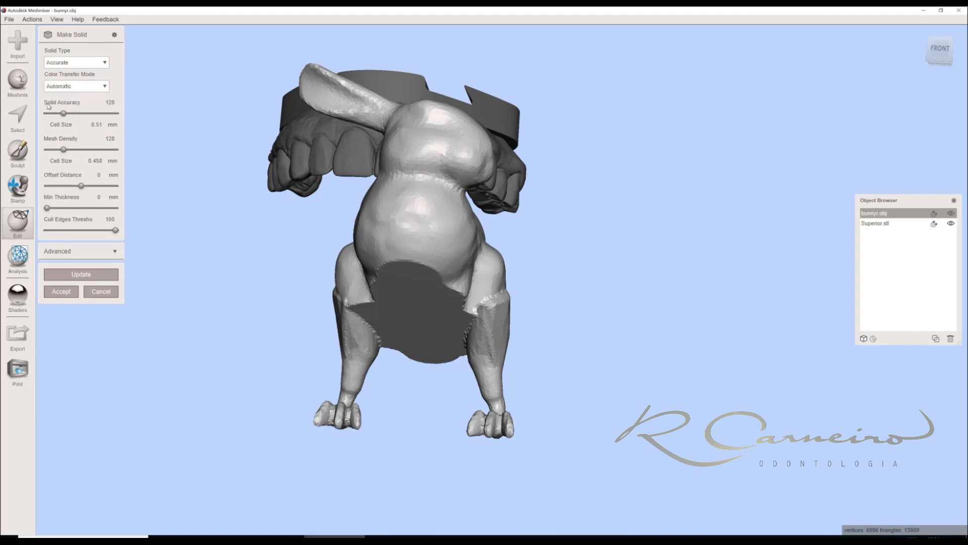
left_click_drag(63, 114, 105, 113)
mouse_move(64, 150)
left_mouse_down()
mouse_move(106, 146)
mouse_move(107, 114)
left_mouse_up()
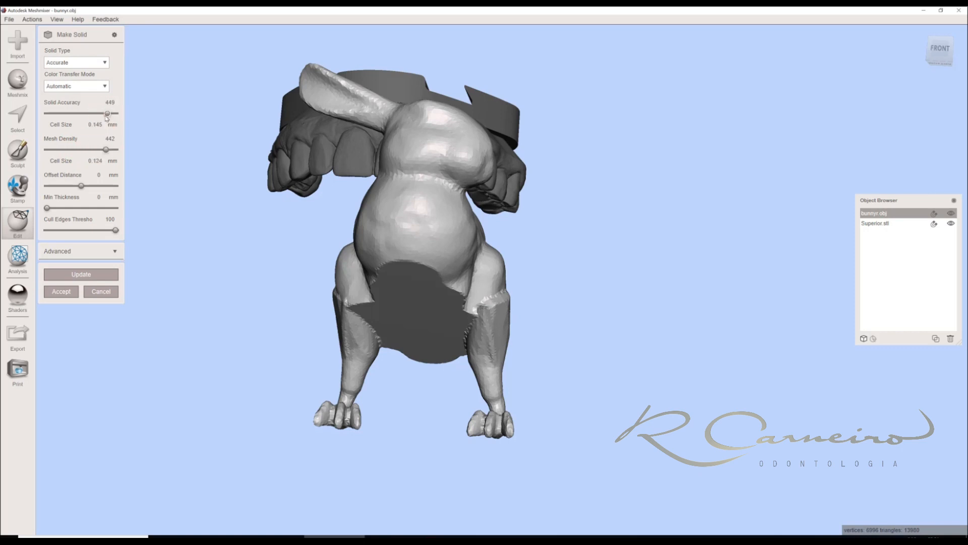
left_click(87, 275)
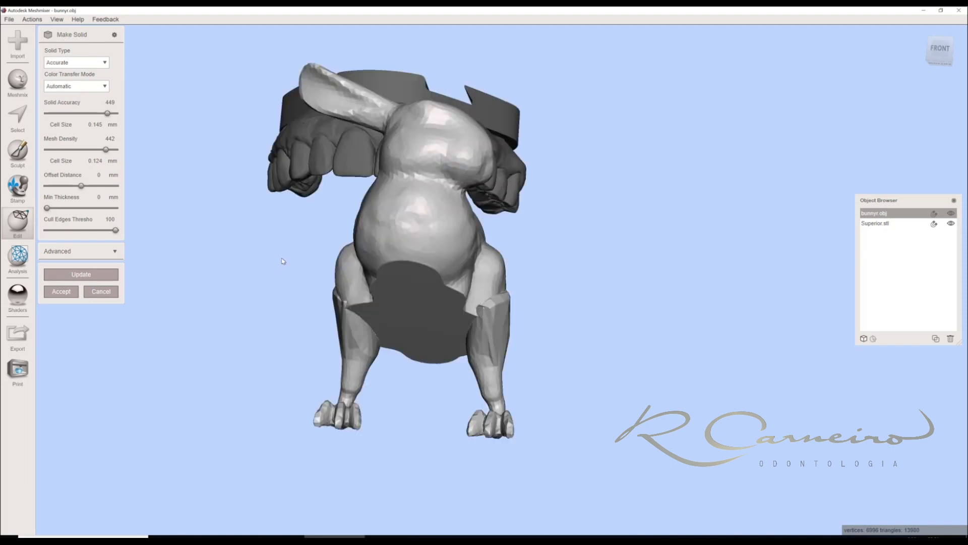
right_click_drag(479, 311, 605, 122)
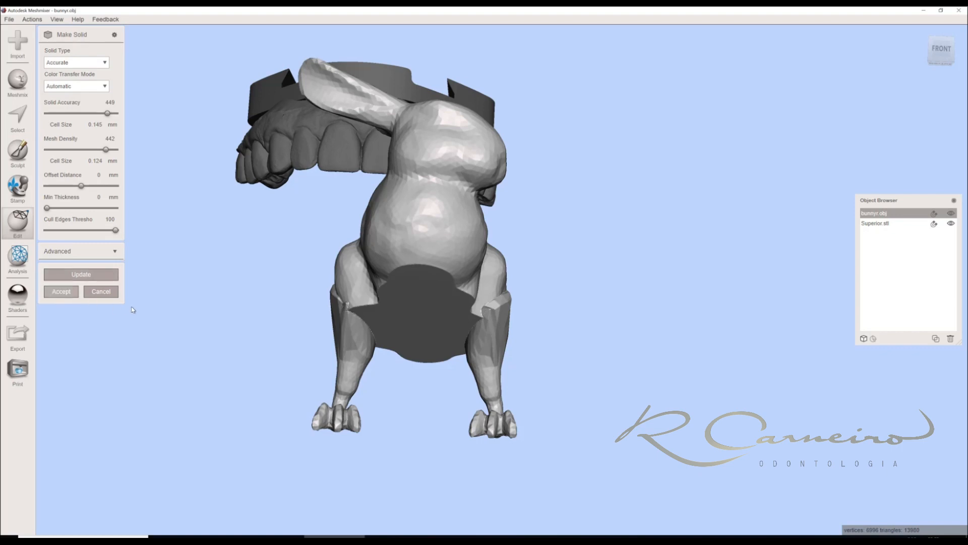
right_click_drag(132, 307, 325, 274)
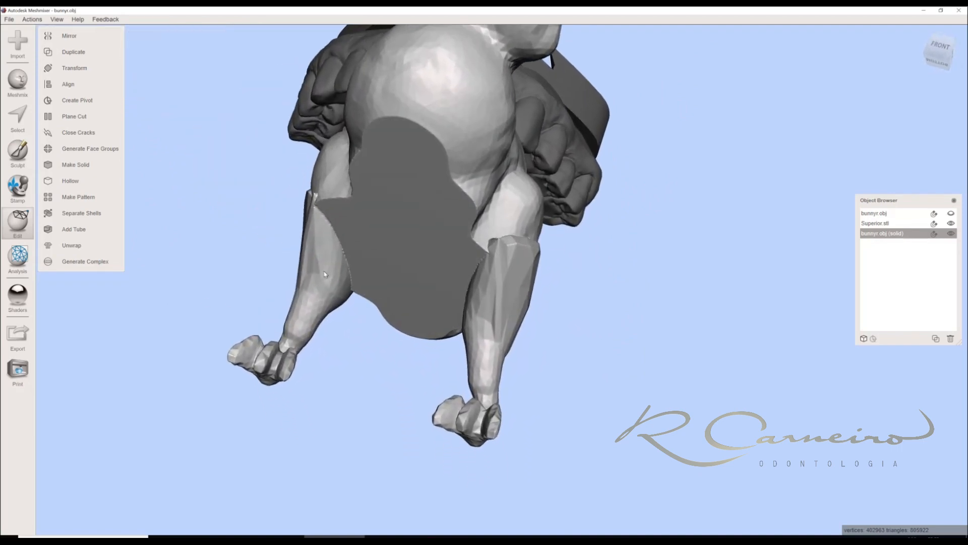
Run Separate Shells on the solid bunny as a check and examine the leg joints on both flanks.
right_click_drag(409, 240, 396, 185)
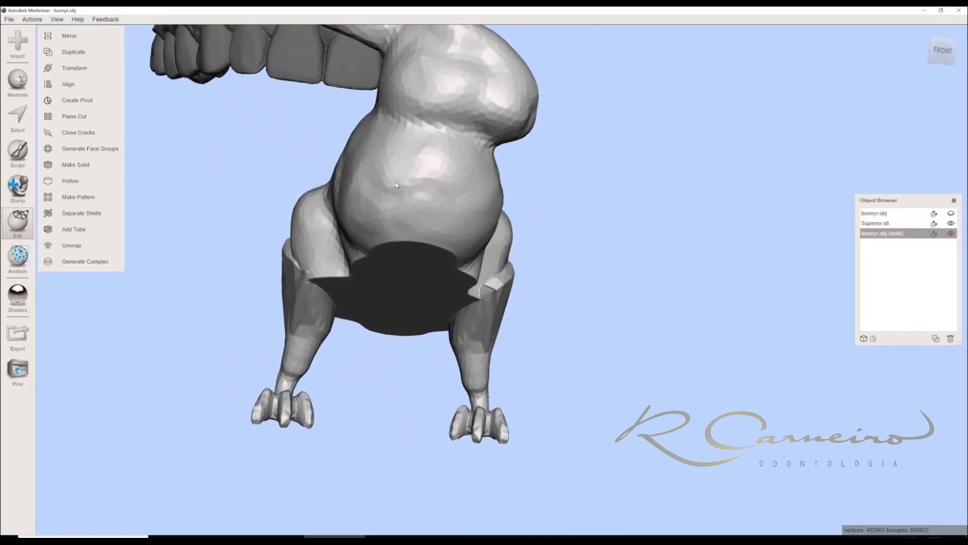
left_click(80, 214)
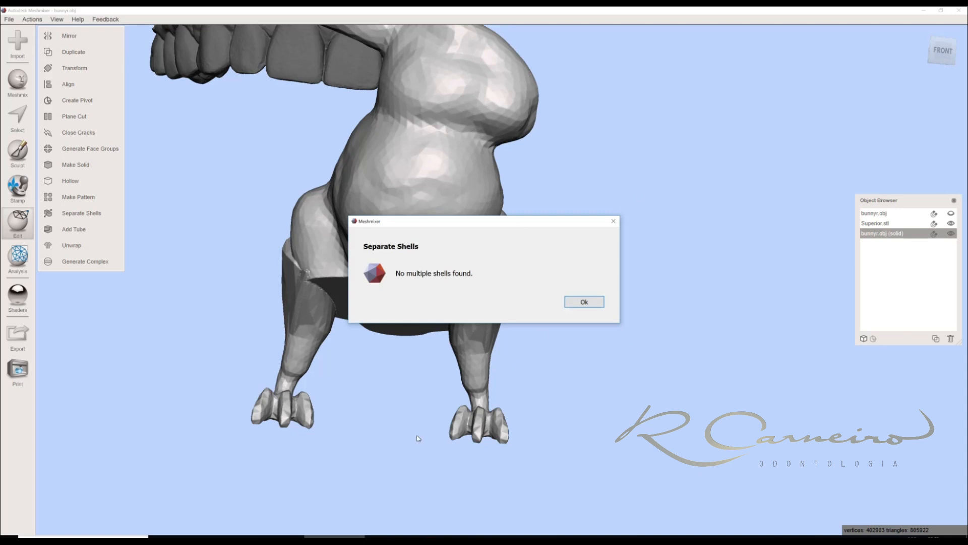
left_click(583, 302)
right_click_drag(424, 179, 402, 225)
right_click_drag(369, 298, 358, 444)
right_click_drag(436, 170, 467, 267)
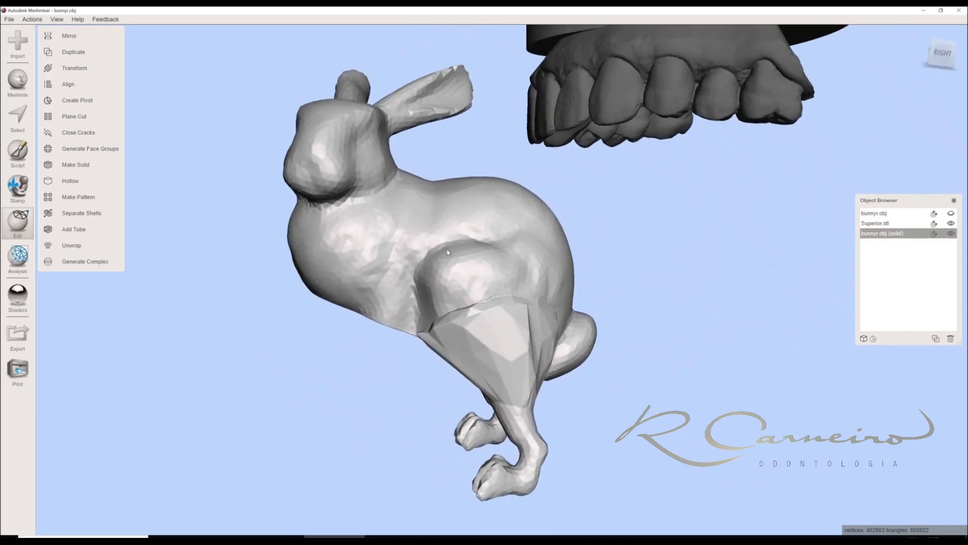
right_click_drag(324, 238, 647, 84)
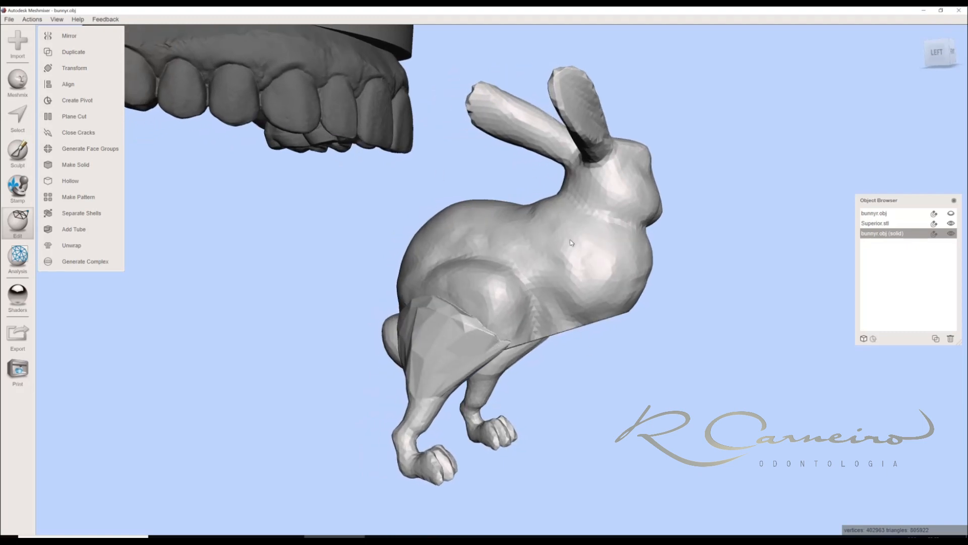
right_click_drag(553, 318, 448, 345)
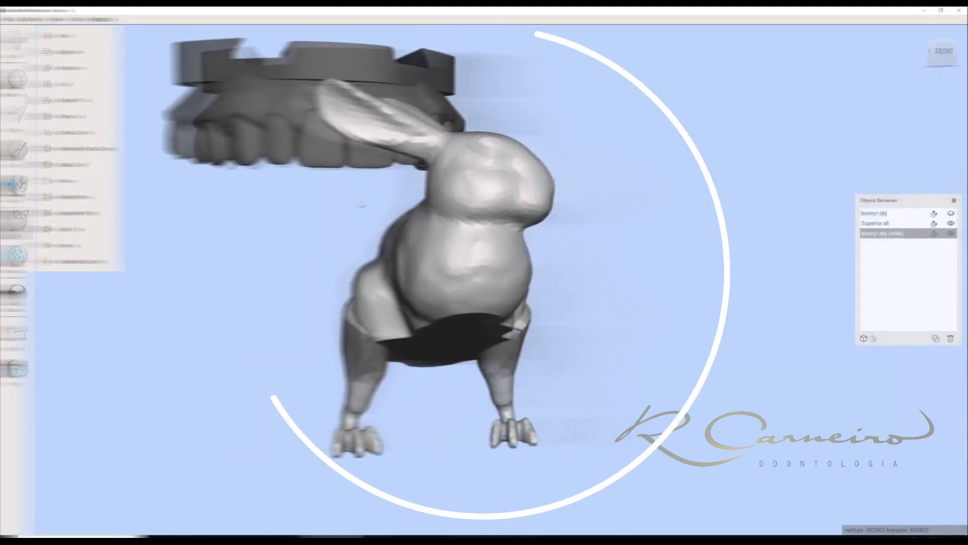
Examine the interior mesh surfaces up close from several angles, then the solid bunny's underside and flank.
right_click_drag(362, 204, 431, 206)
scroll(460, 323, "up", 4)
scroll(431, 206, "up", 10)
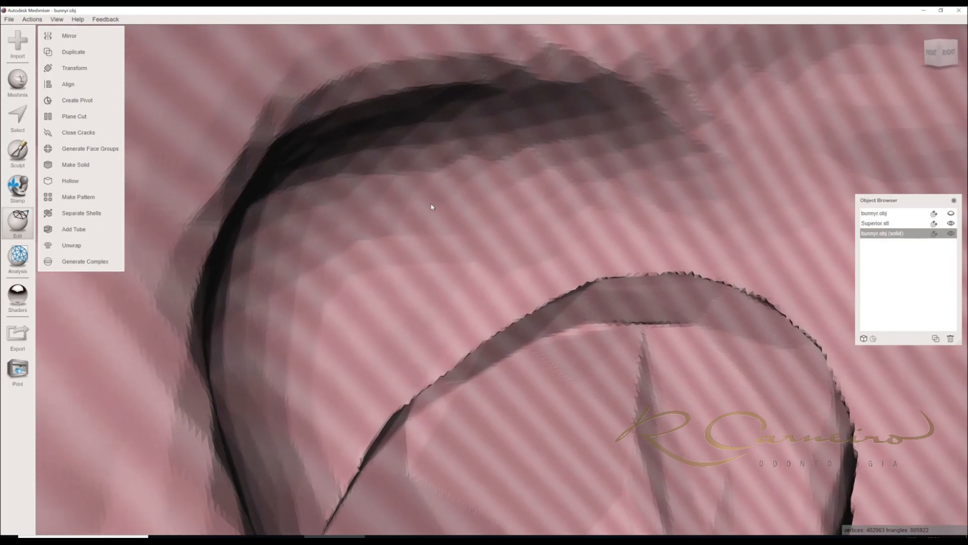
scroll(431, 206, "up", 3)
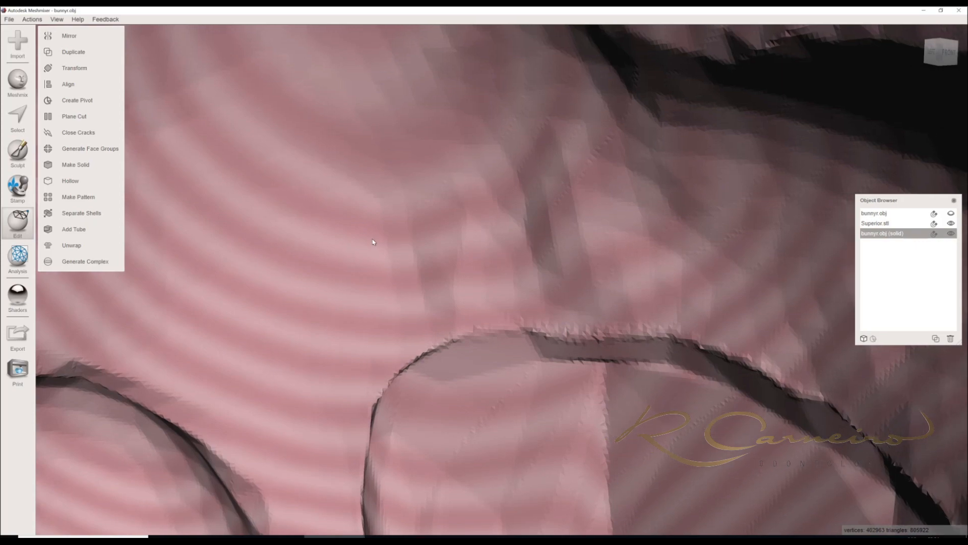
scroll(383, 245, "down", 2)
scroll(384, 245, "up", 2)
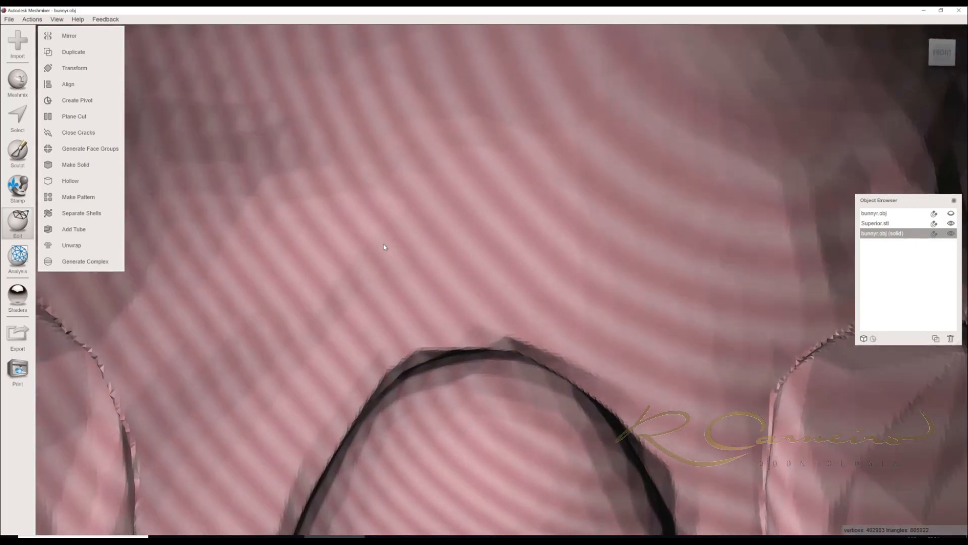
scroll(384, 247, "down", 5)
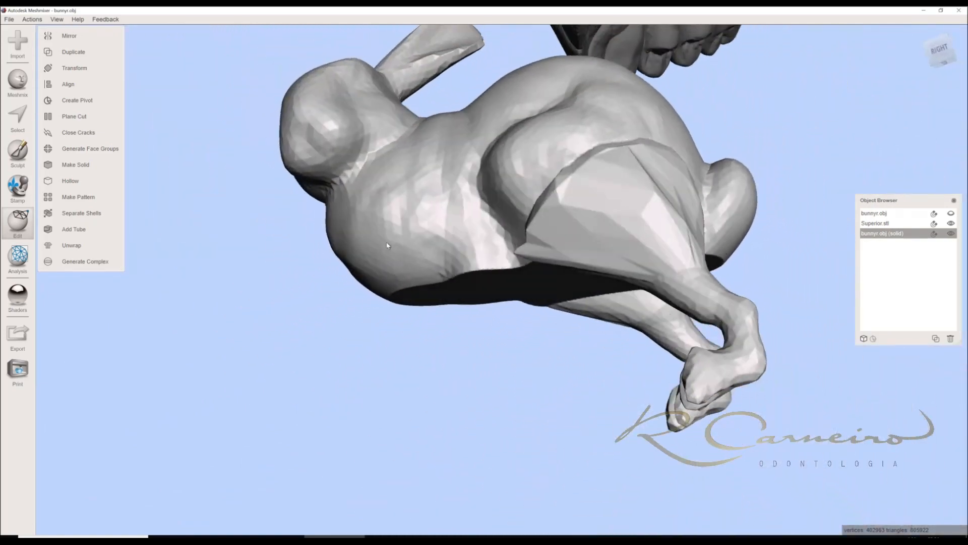
right_click_drag(387, 246, 406, 298)
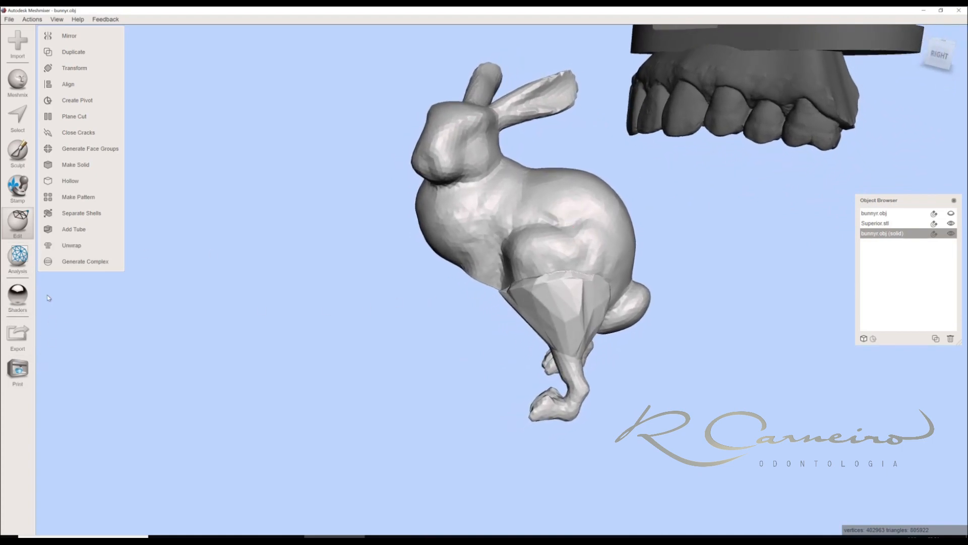
Run the Stability analysis on the solid bunny and examine its volume, surface area, center of mass and foot contact.
left_click(15, 259)
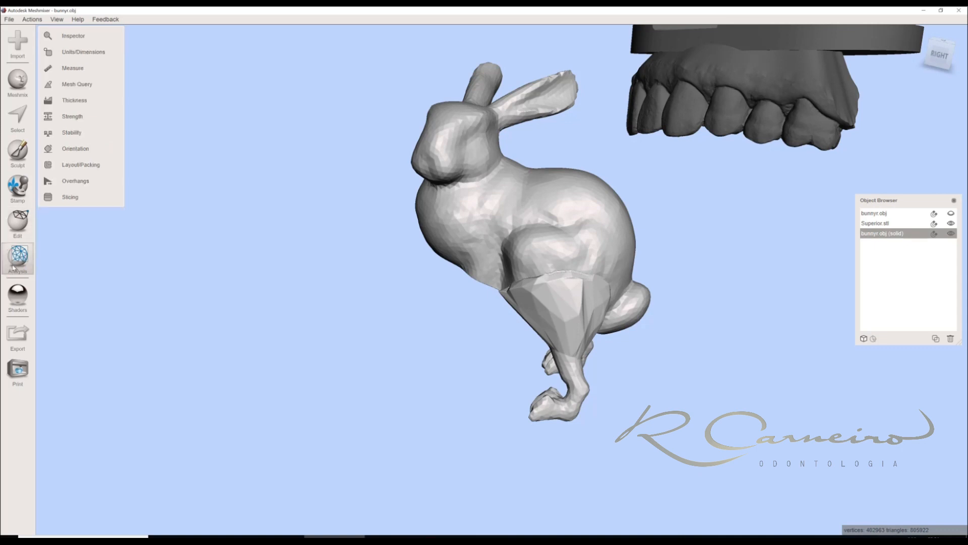
left_click(76, 132)
right_click_drag(381, 206, 479, 139)
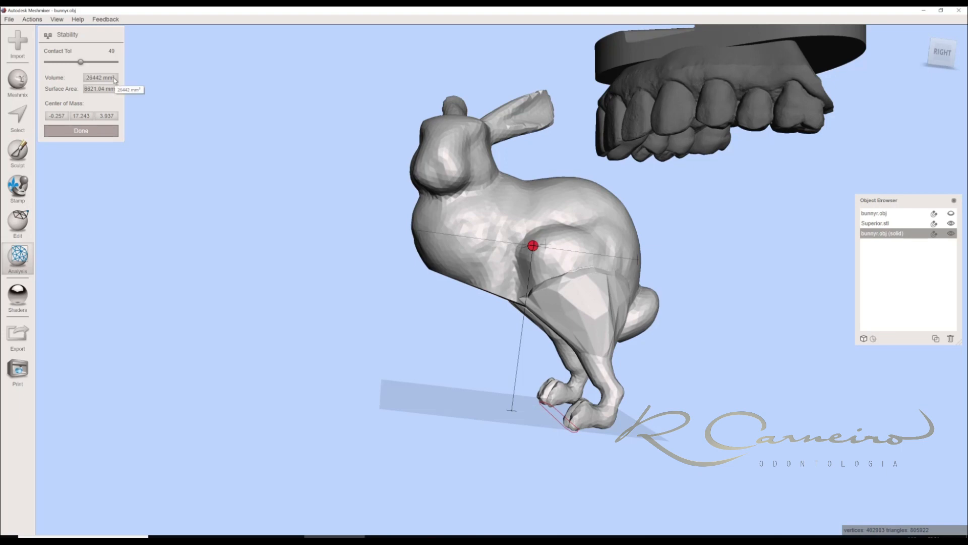
right_click_drag(126, 76, 100, 81)
right_click_drag(373, 227, 339, 85)
right_click_drag(517, 228, 298, 176)
right_click_drag(80, 137, 123, 103)
right_click_drag(100, 171, 79, 133)
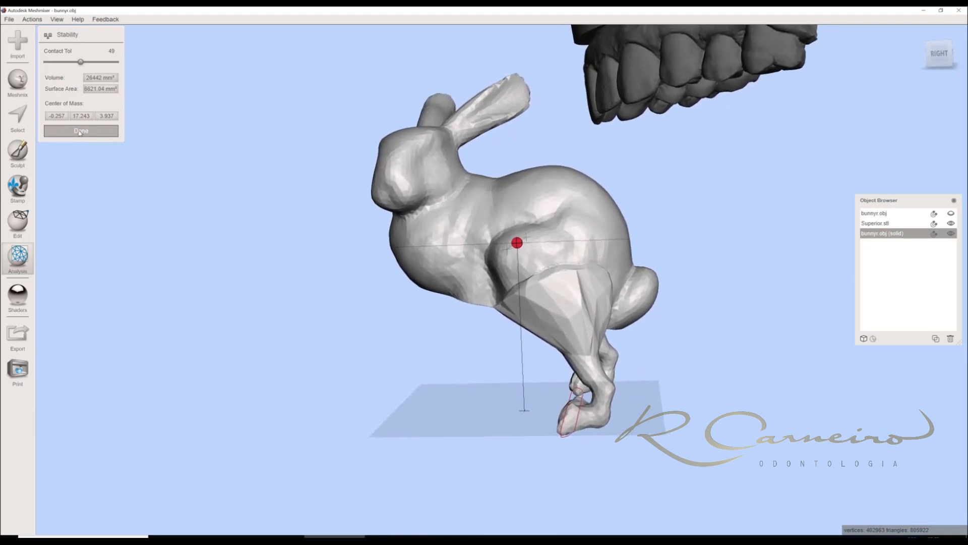
left_click(78, 130)
Start Hollow on the solid bunny with a 2 mm Offset Distance and inspect the cavity preview from the flank and underside.
right_click_drag(545, 229, 509, 252)
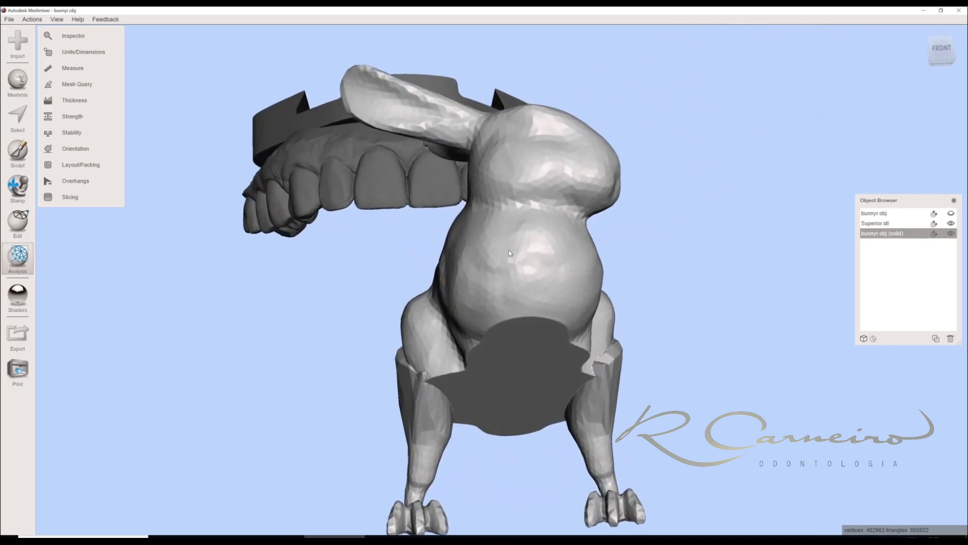
right_click_drag(75, 240, 20, 227)
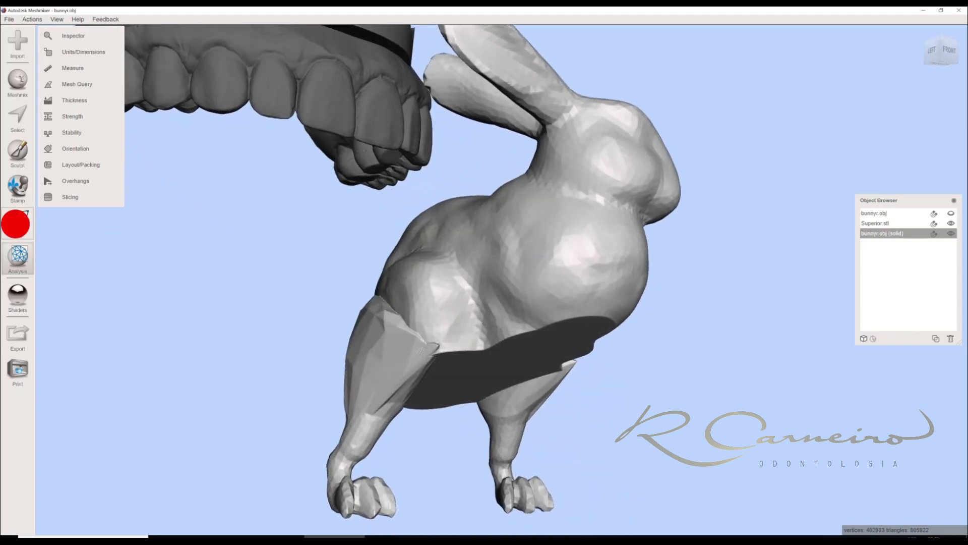
left_click(17, 227)
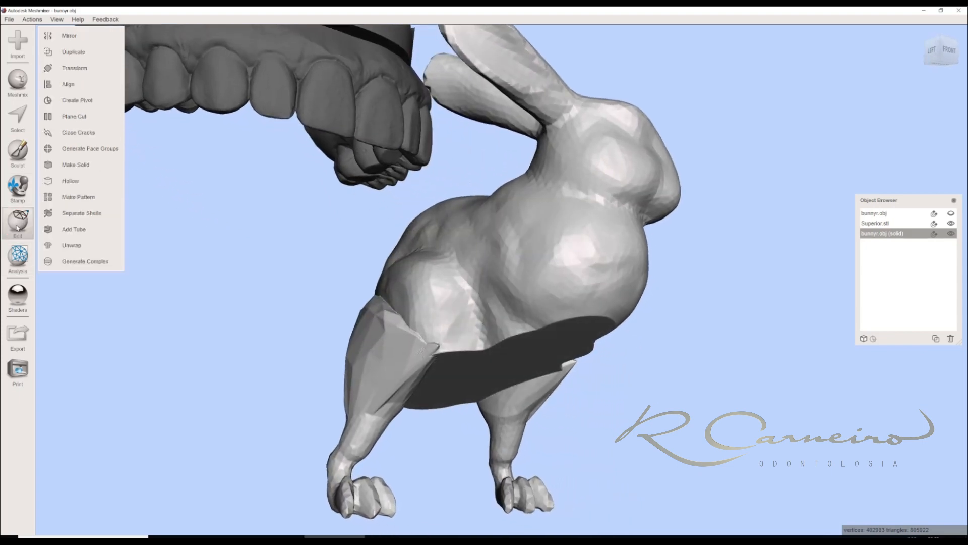
left_click(71, 181)
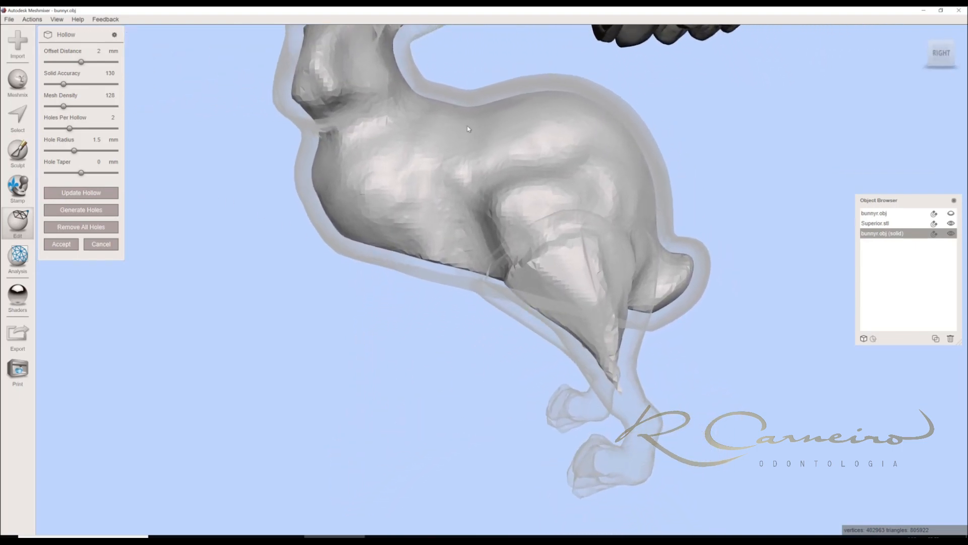
right_click_drag(510, 323, 508, 176)
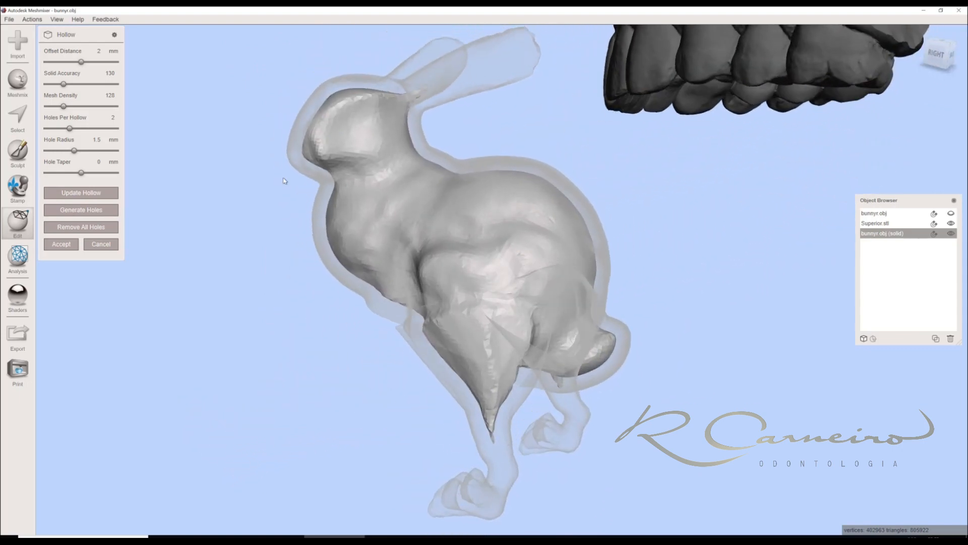
right_click_drag(396, 229, 455, 283)
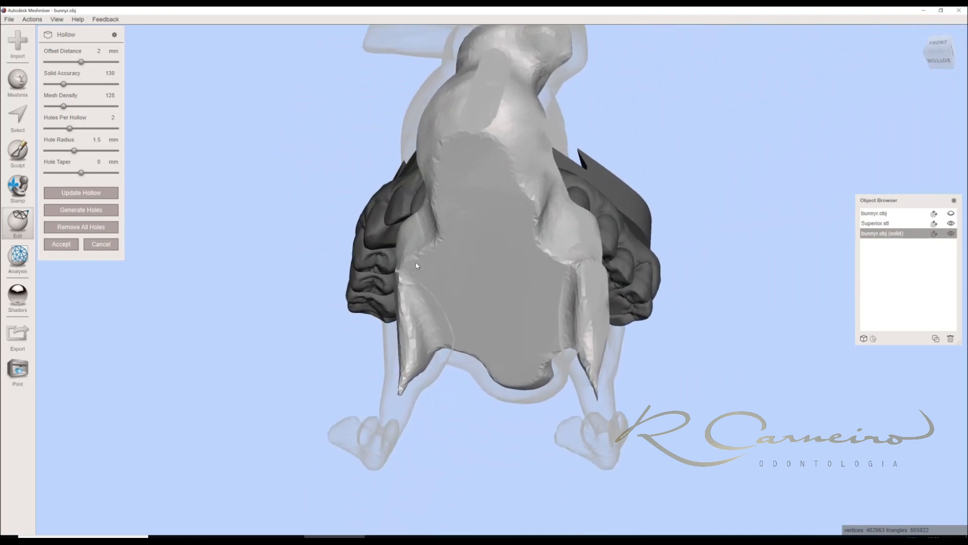
right_click_drag(417, 265, 436, 225)
right_click_drag(478, 190, 495, 354)
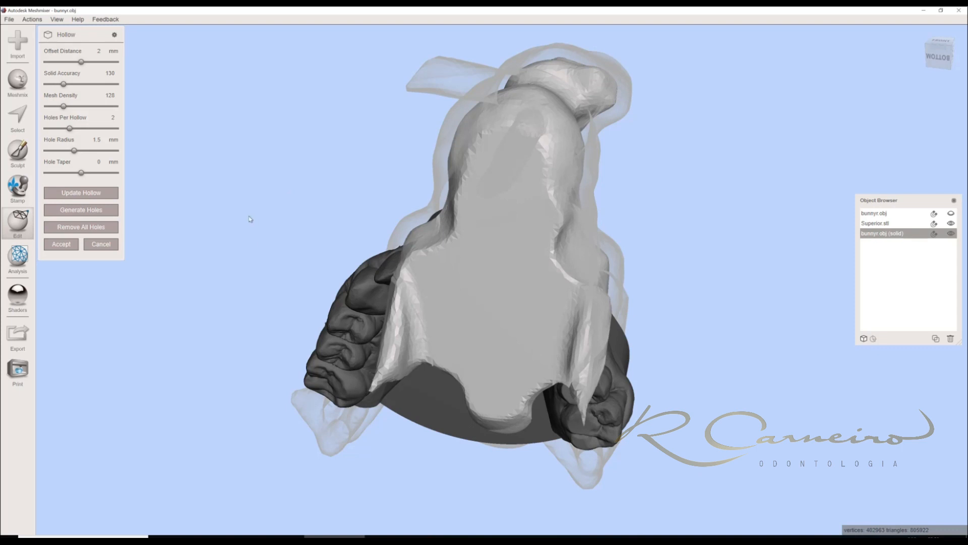
Set Hole Radius to 3 mm and Hole Taper to 0.5 mm, place a hole on the bunny's flat underside and apply the hollow.
right_click_drag(140, 165, 71, 154)
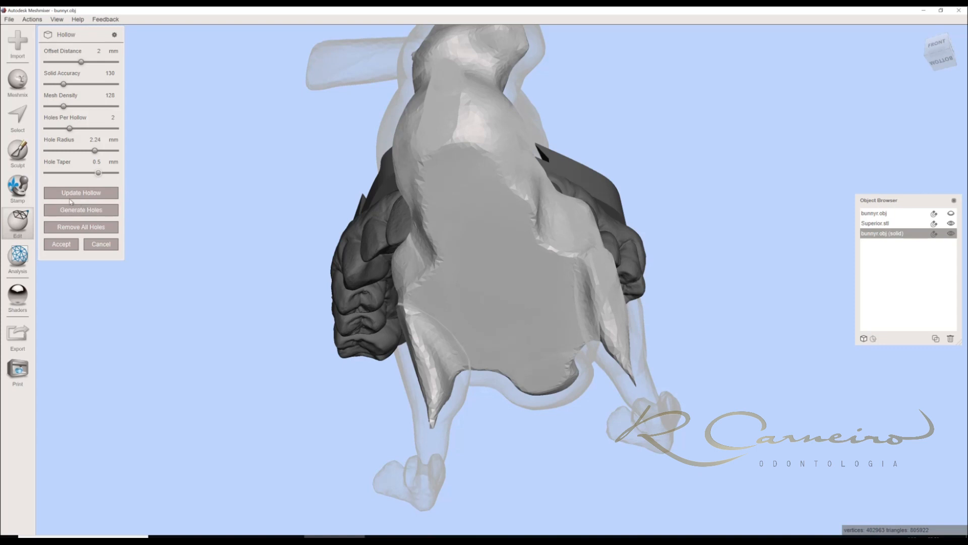
right_click_drag(409, 262, 429, 243)
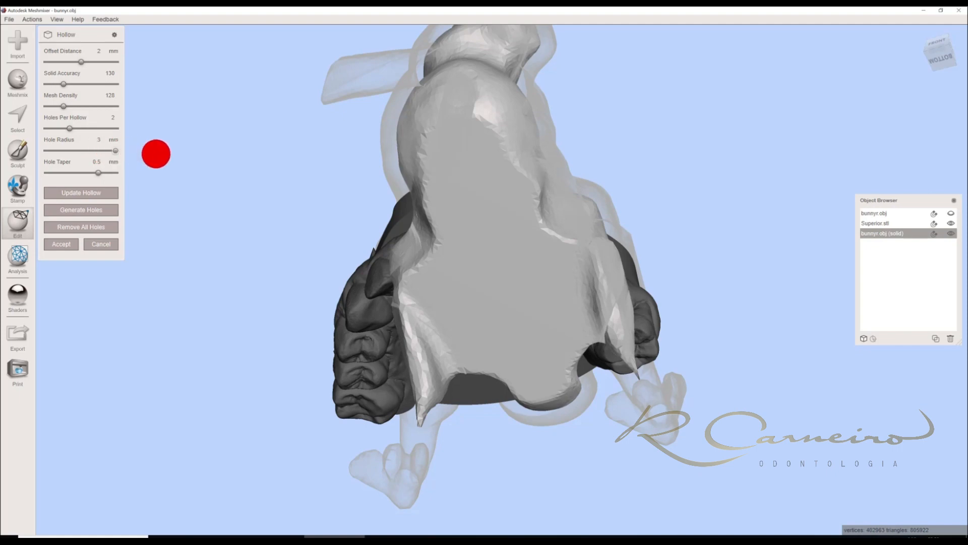
right_click_drag(164, 160, 461, 260)
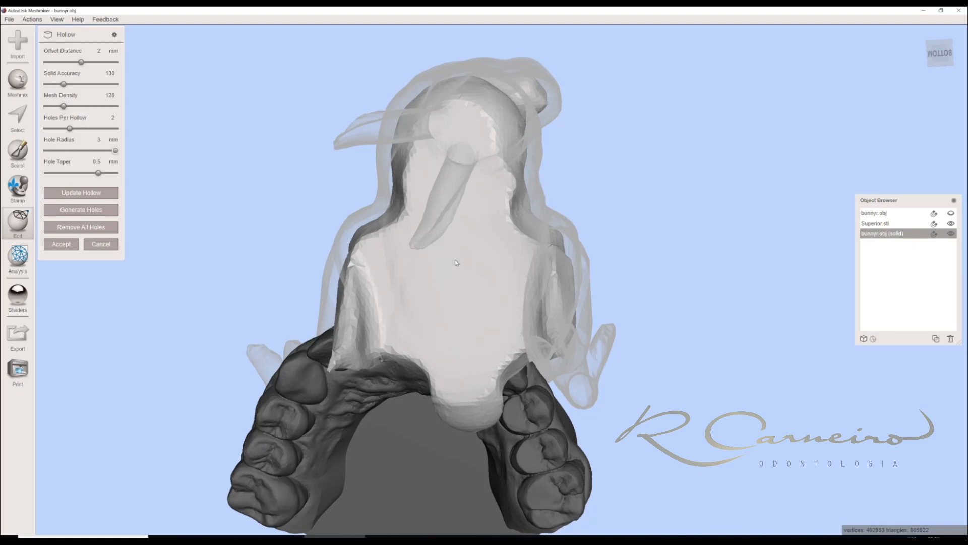
right_click_drag(456, 262, 465, 273)
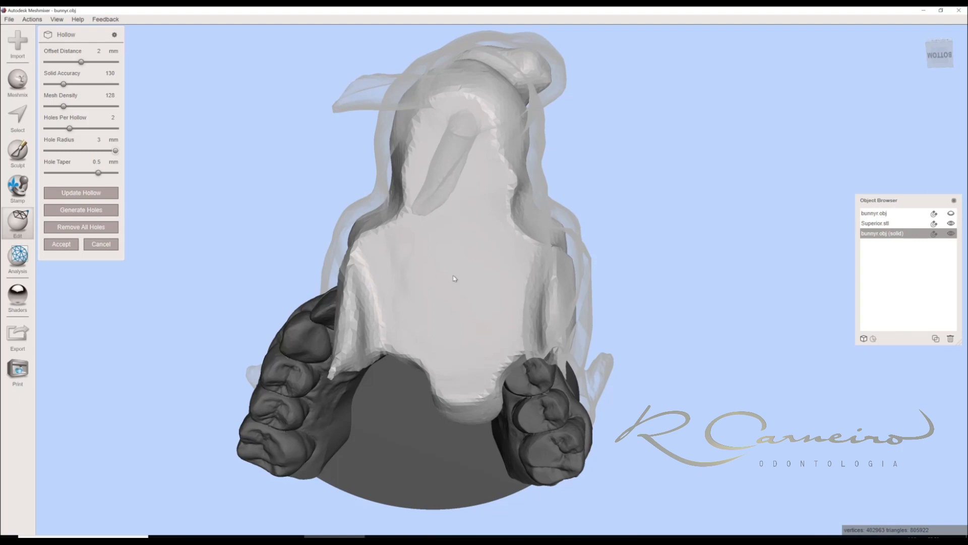
left_click(453, 276)
mouse_move(453, 277)
right_mouse_down()
mouse_move(351, 301)
mouse_move(429, 252)
mouse_move(423, 224)
right_mouse_up()
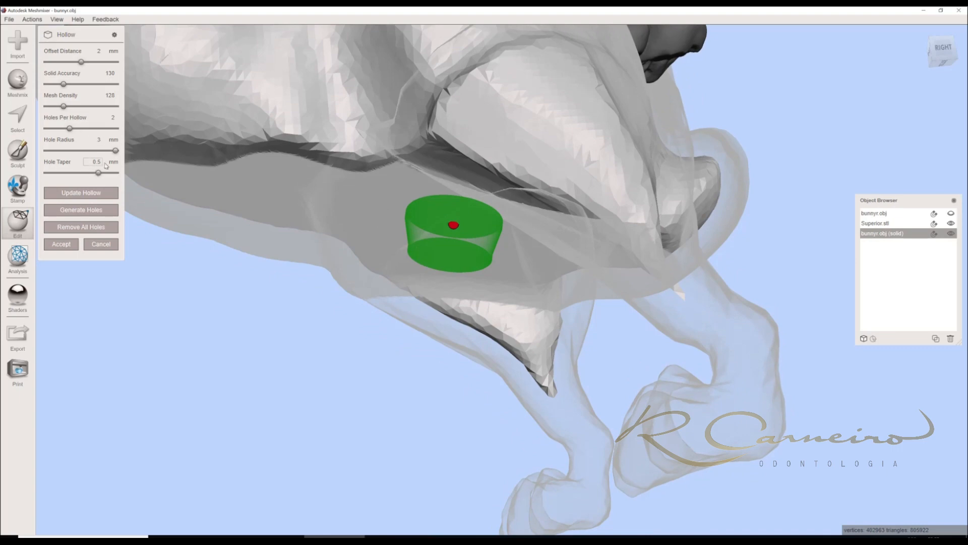
right_click_drag(396, 216, 89, 153)
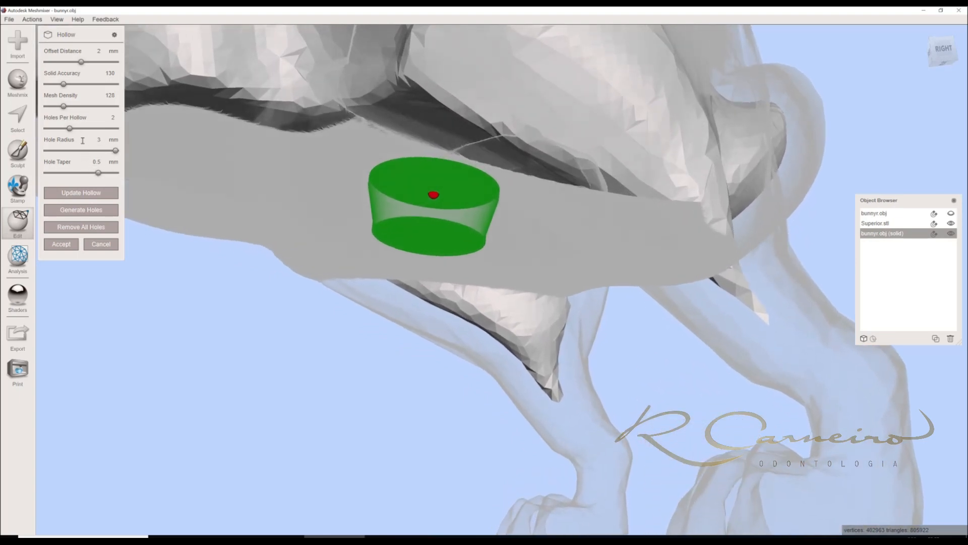
mouse_move(410, 212)
right_mouse_down()
mouse_move(443, 214)
mouse_move(404, 210)
mouse_move(352, 264)
mouse_move(156, 235)
mouse_move(94, 207)
right_mouse_up()
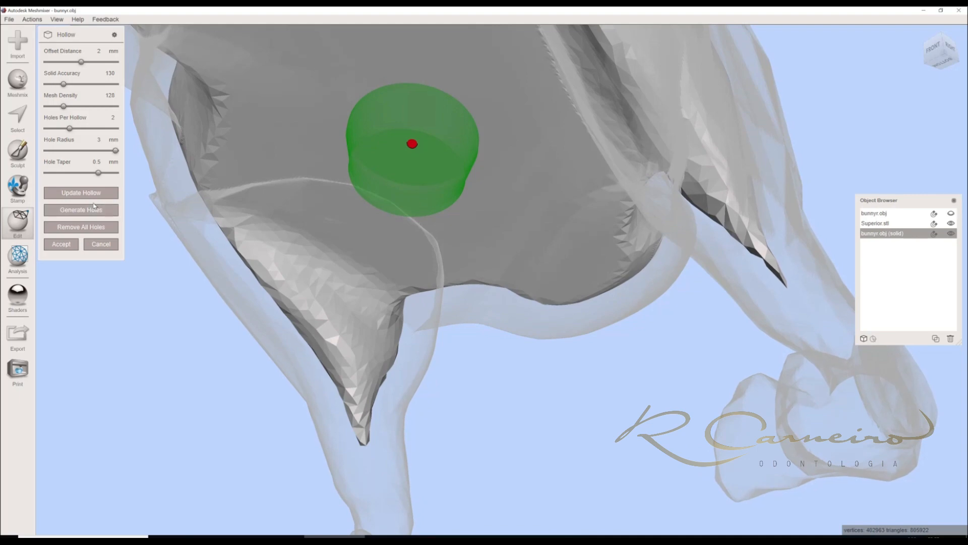
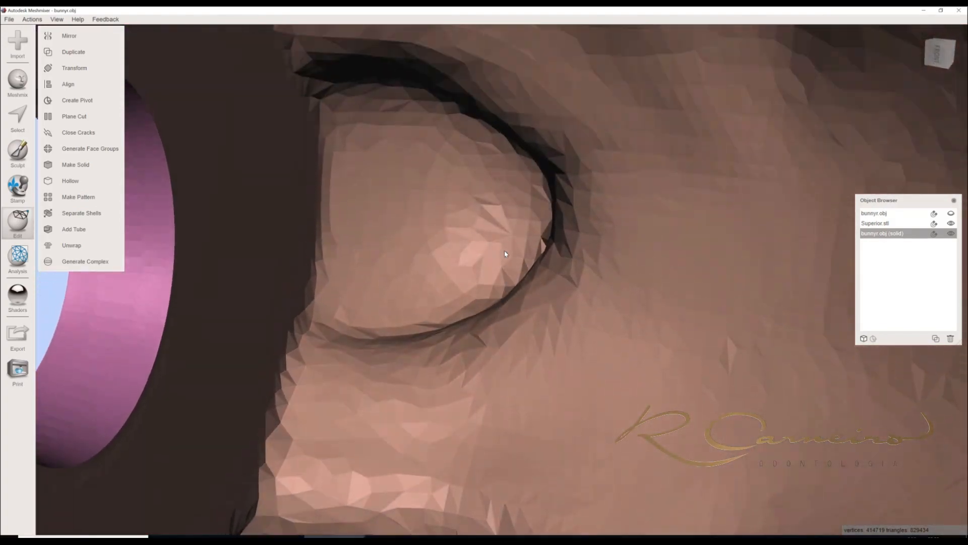
Examine the hollowed bunny's interior and exterior, and rerun the Stability analysis on it.
right_click_drag(504, 250, 577, 192)
scroll(504, 251, "down", 10)
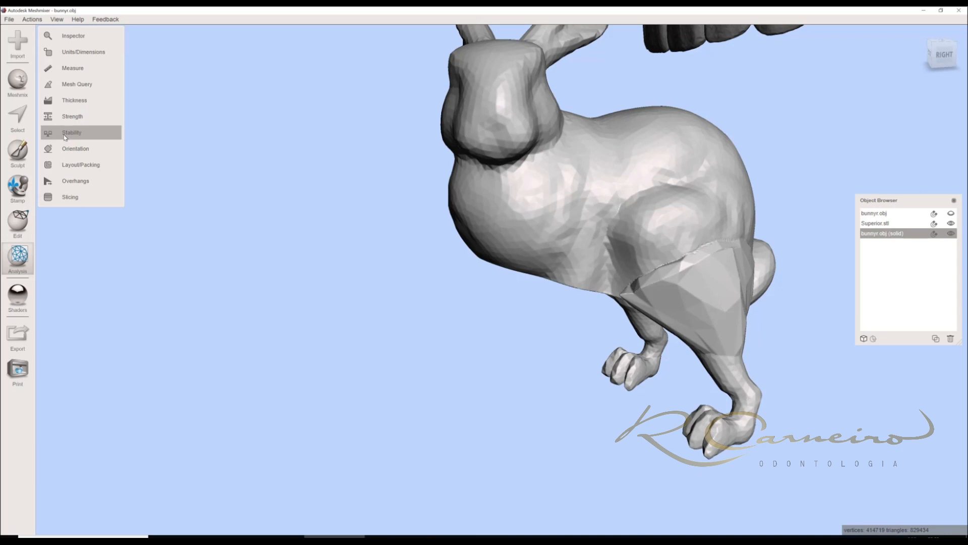
left_click(65, 133)
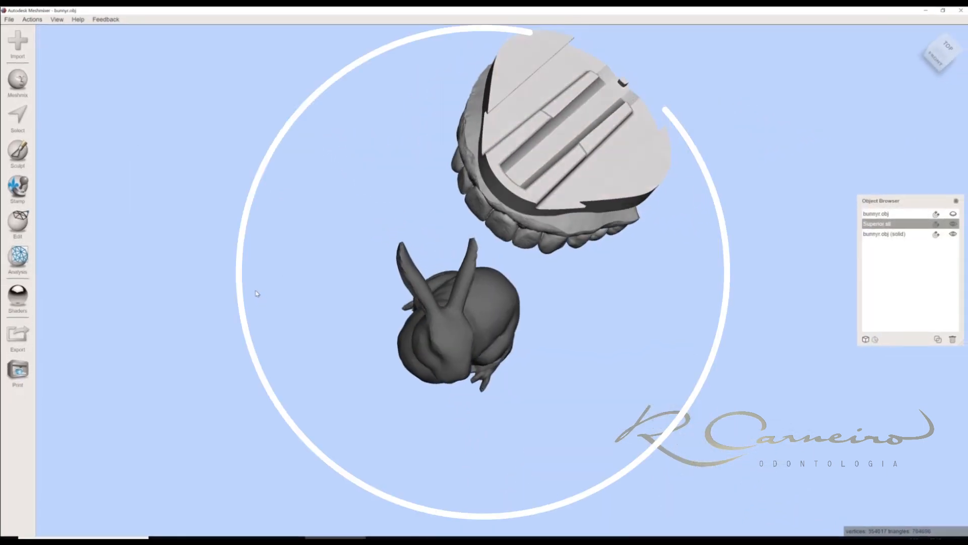
Select the hollowed bunny and add a torus from the Primitives library as a separate object in the empty space.
right_click_drag(293, 318, 109, 311)
left_click(446, 360)
right_click_drag(127, 166, 21, 91)
left_click(20, 86)
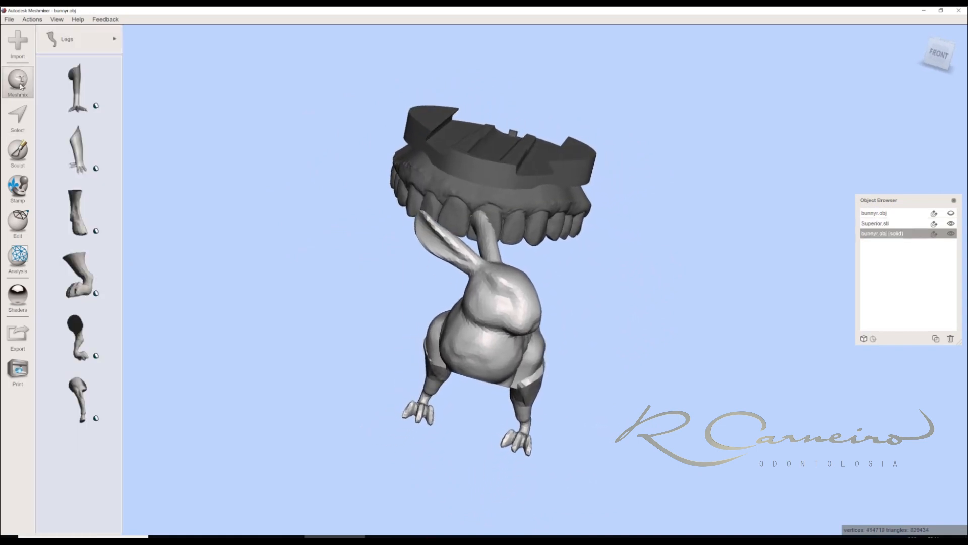
left_click(63, 46)
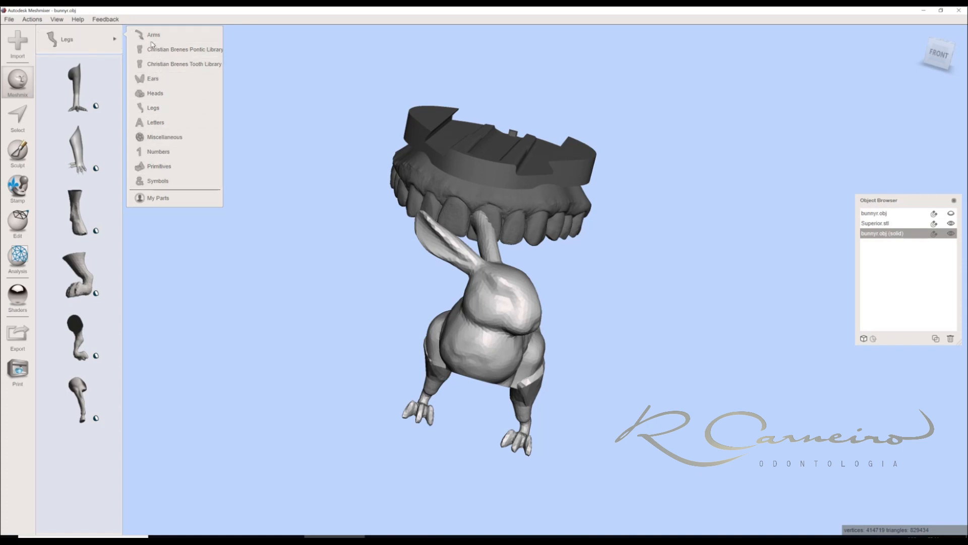
left_click(163, 168)
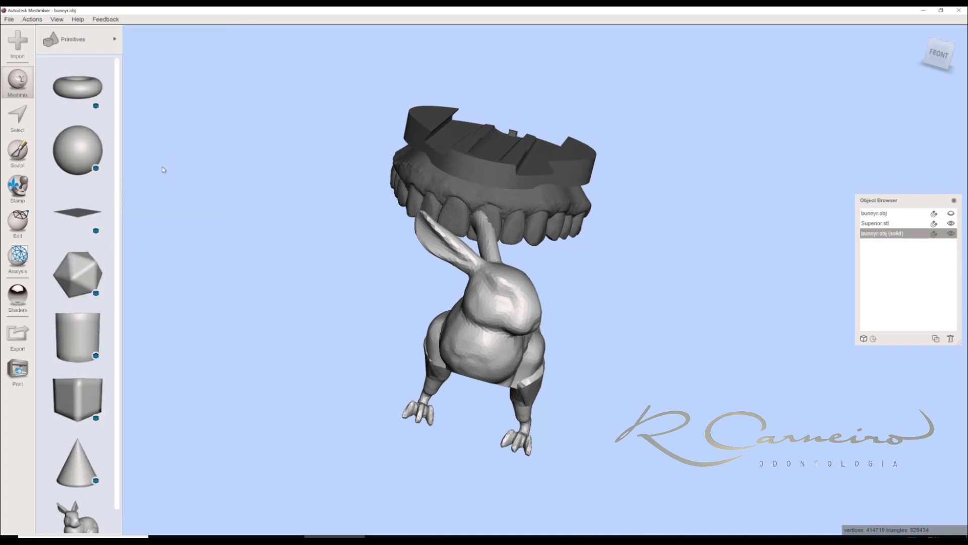
left_click(75, 91)
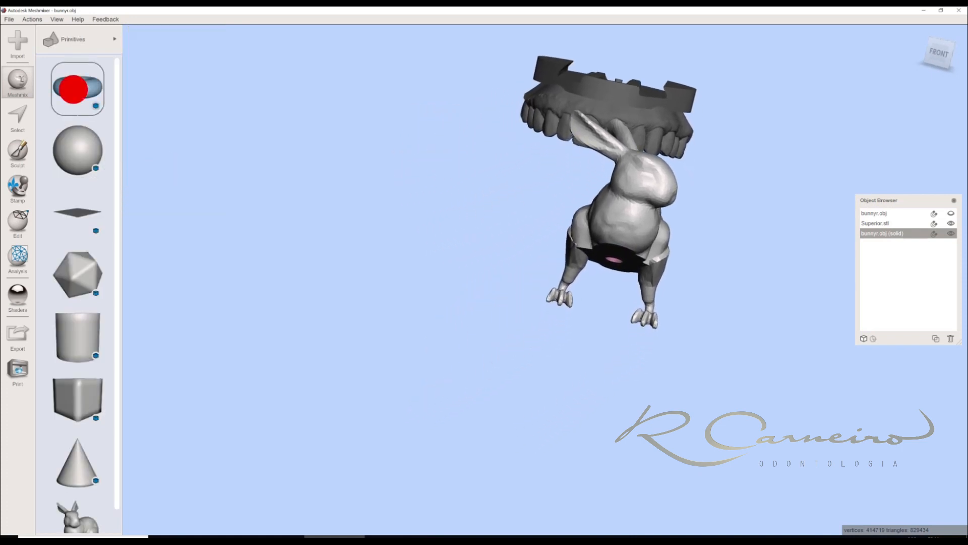
left_click_drag(304, 150, 308, 154)
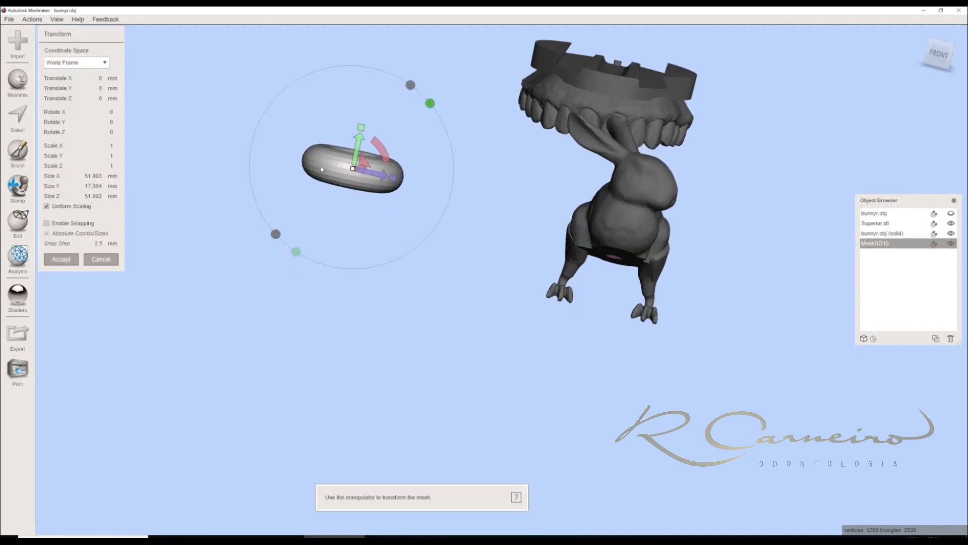
Move the torus beside the bunny, to about X -166.3, Y 30.946 and Z 98.174 mm.
right_click_drag(321, 169, 327, 95)
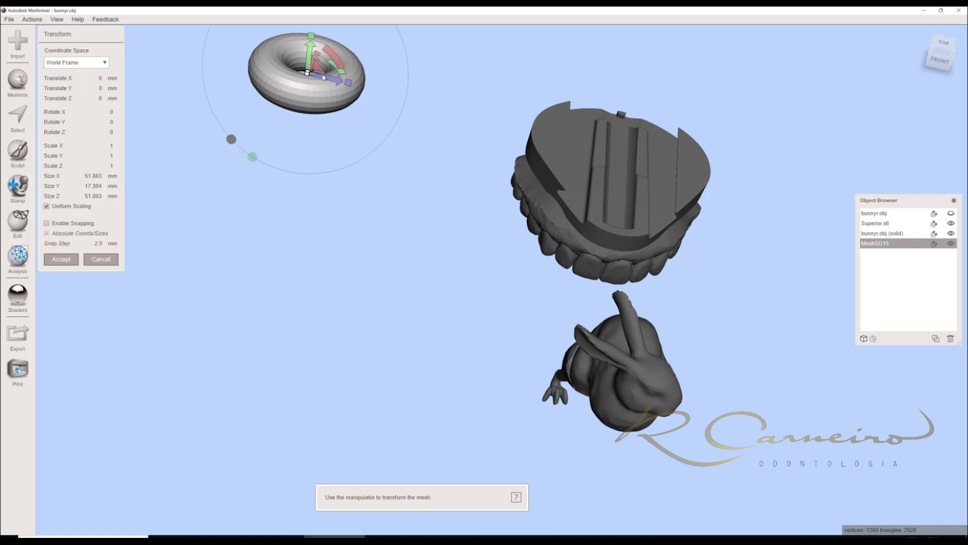
left_click_drag(323, 81, 533, 130)
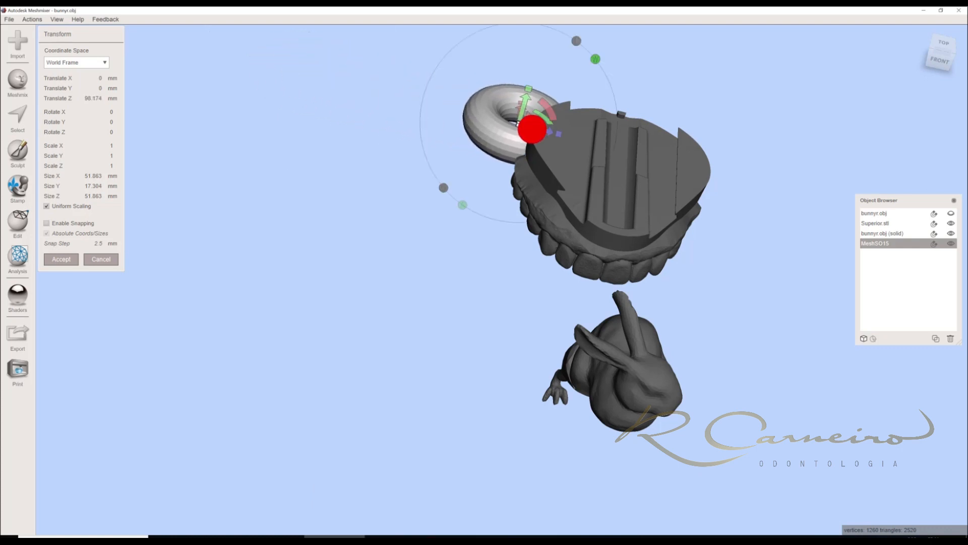
right_click_drag(519, 111, 359, 77)
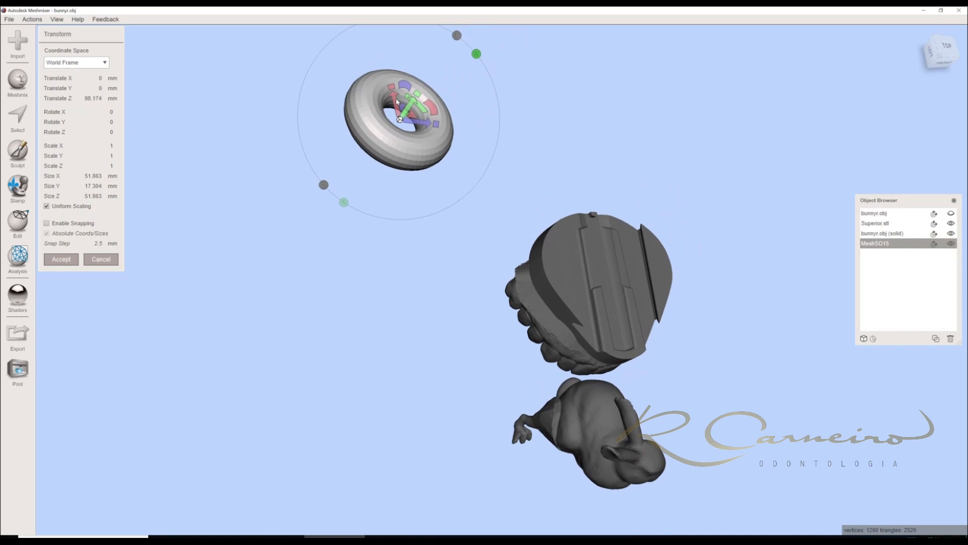
left_click_drag(394, 99, 571, 426)
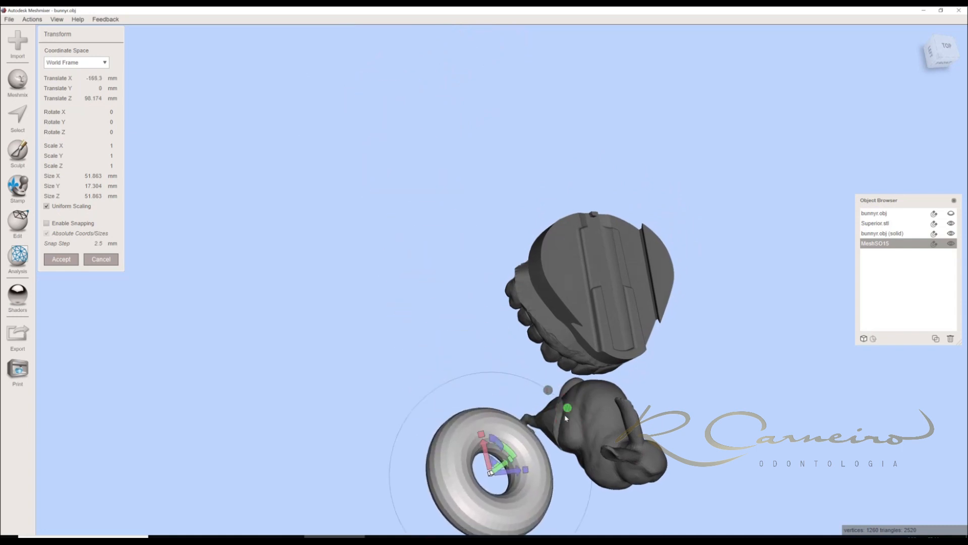
right_click_drag(570, 424, 536, 282)
left_click_drag(546, 285, 519, 171)
right_click_drag(498, 232, 579, 252)
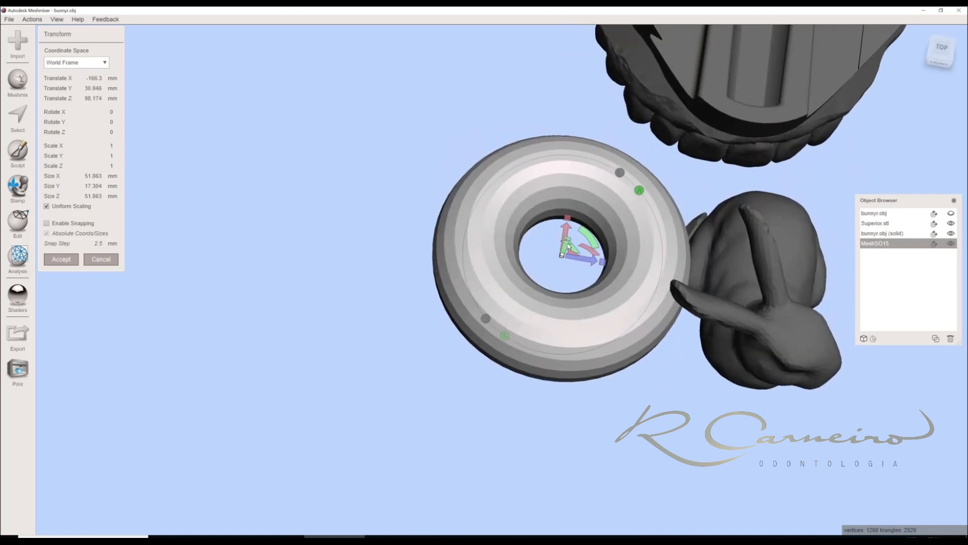
Scale the torus uniformly to 0.294 and move it above the bunny's ear, to about X -176.2, Y 59.762 and Z 114.91 mm.
left_click_drag(563, 243, 527, 431)
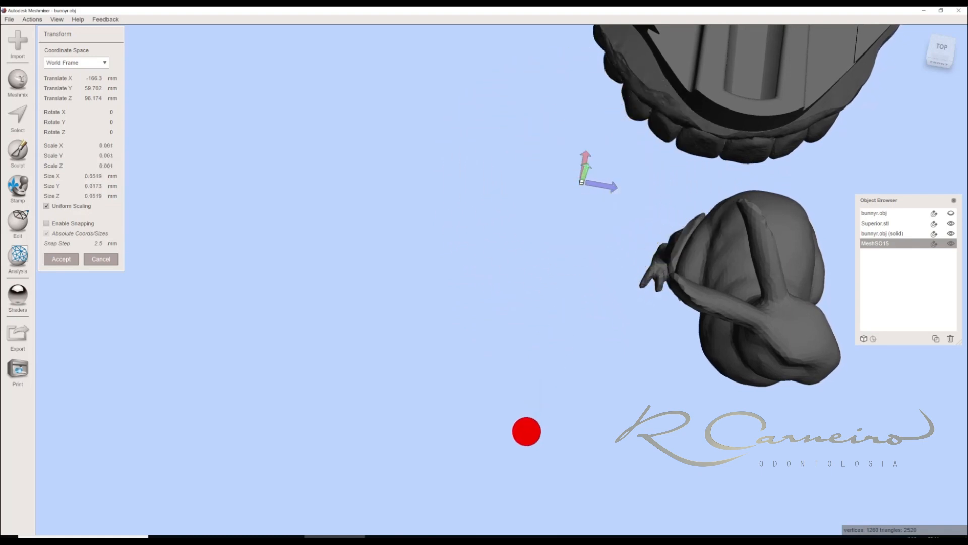
mouse_move(566, 344)
right_mouse_down()
mouse_move(551, 324)
mouse_move(555, 268)
mouse_move(583, 211)
right_mouse_up()
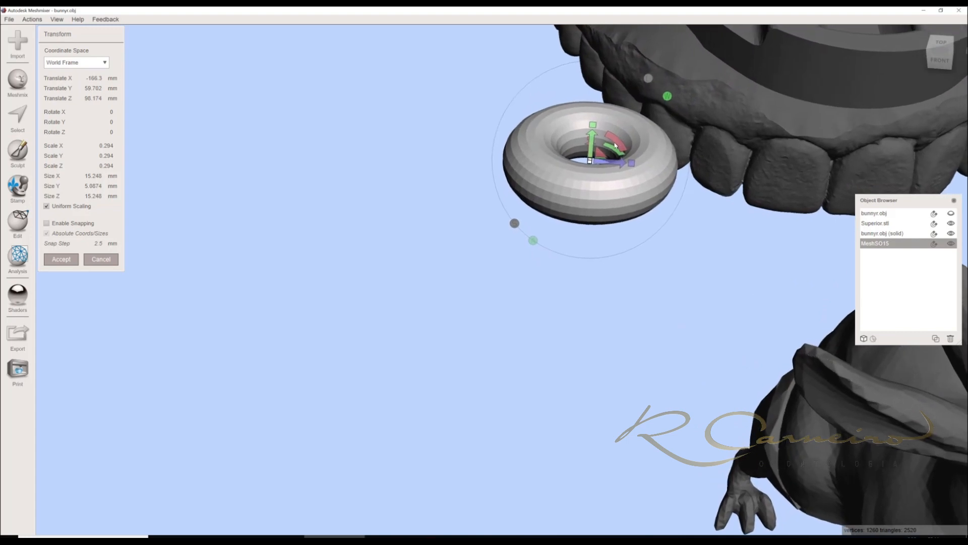
left_click_drag(604, 161, 794, 214)
right_click_drag(768, 162, 775, 291)
left_click_drag(772, 291, 781, 426)
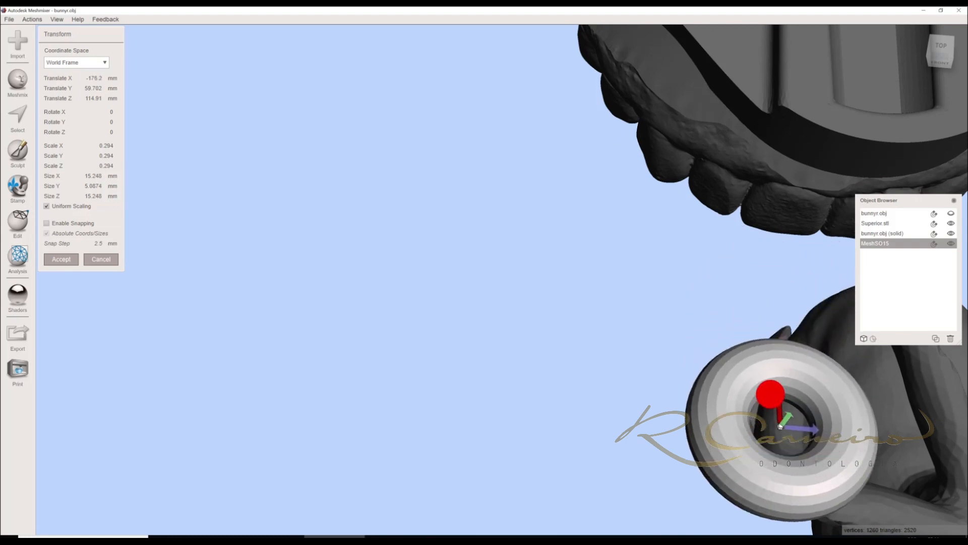
Rotate the torus about 28.782° around Z and lower it to about Y 47.211 mm, level with the bunny's ears.
right_click_drag(774, 380, 615, 201)
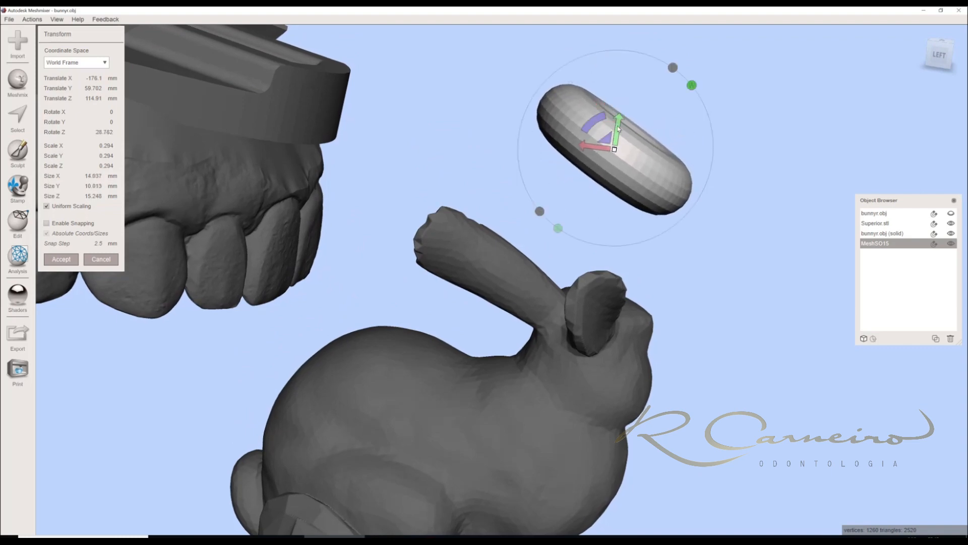
left_click_drag(616, 128, 597, 268)
right_click_drag(594, 277, 553, 248)
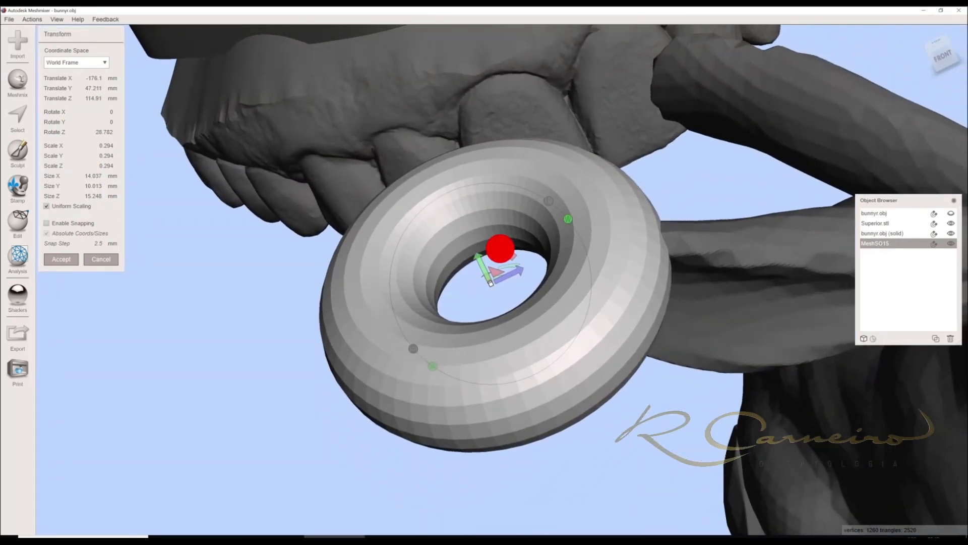
Rotate the torus about 36.337° around X and move it to about Y 46.049 and Z 117.61 mm around the ear tip.
left_click_drag(501, 248, 530, 252)
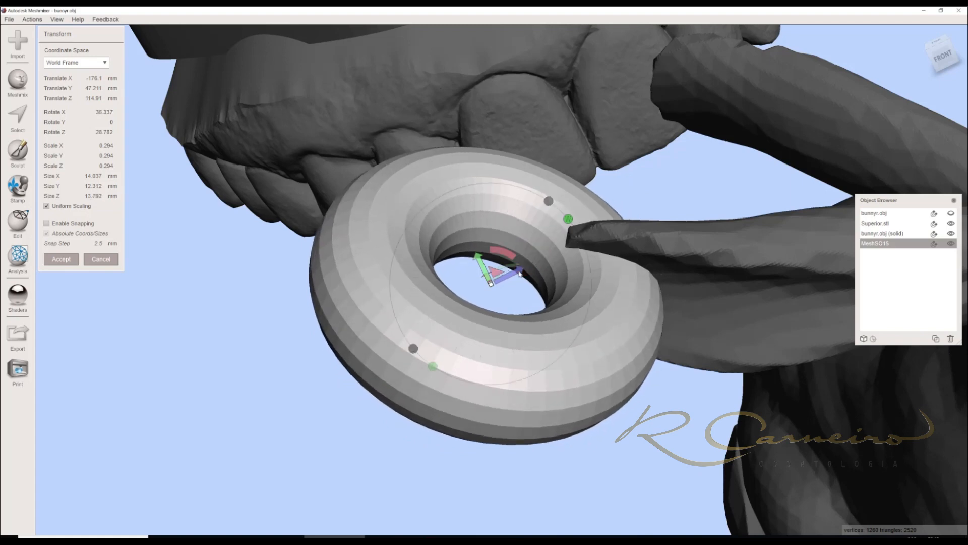
right_click_drag(497, 274, 521, 240)
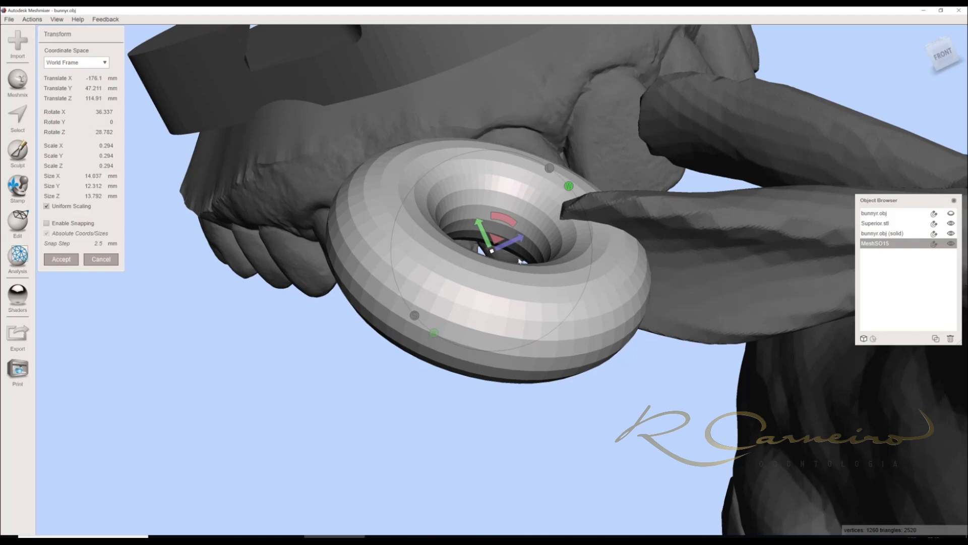
left_click_drag(498, 244, 558, 237)
right_click_drag(553, 242, 477, 249)
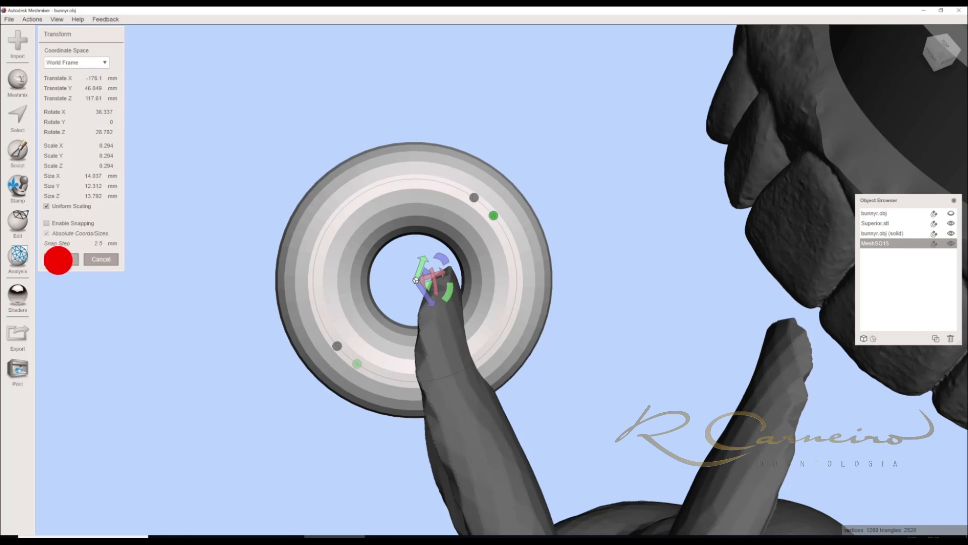
left_click(58, 260)
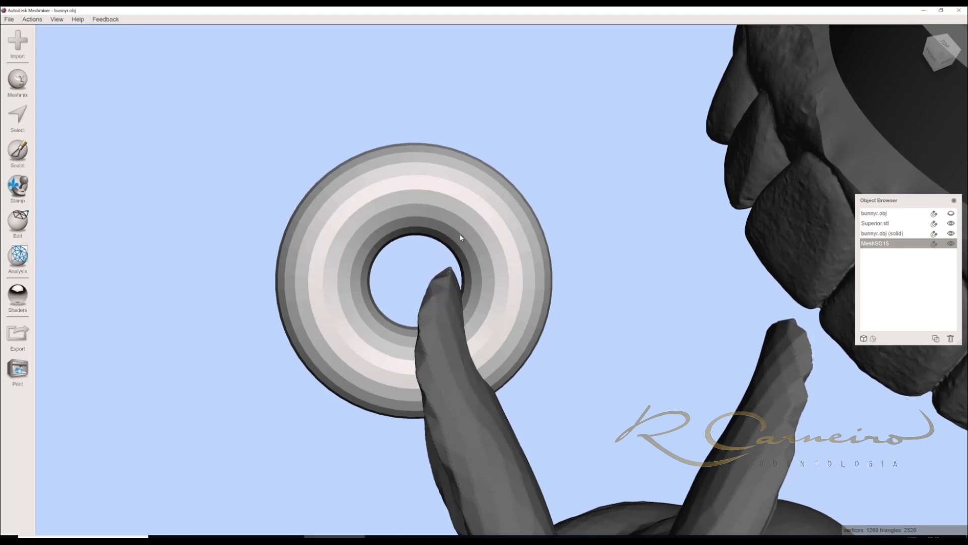
Stretch the torus to about 22.258 mm in X and 20.571 mm in Z, and flatten its Y scale to about 0.7677.
key("t")
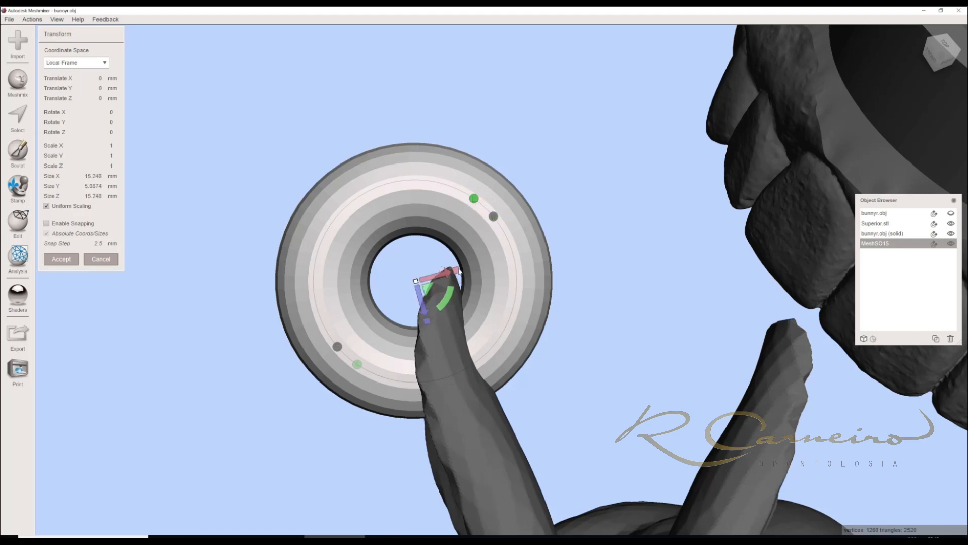
left_click_drag(458, 267, 674, 271)
left_click_drag(428, 322, 479, 463)
right_click_drag(479, 463, 438, 303)
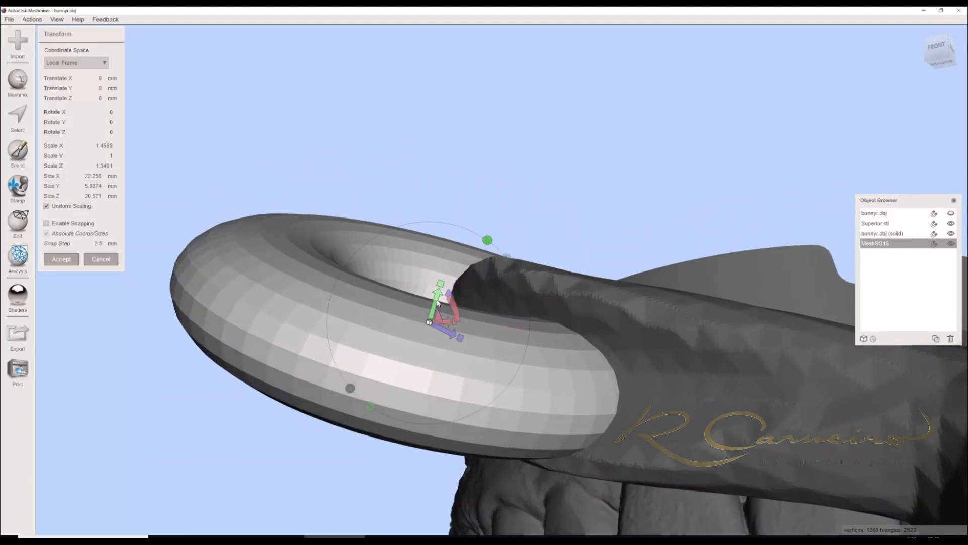
left_click_drag(432, 305, 394, 406)
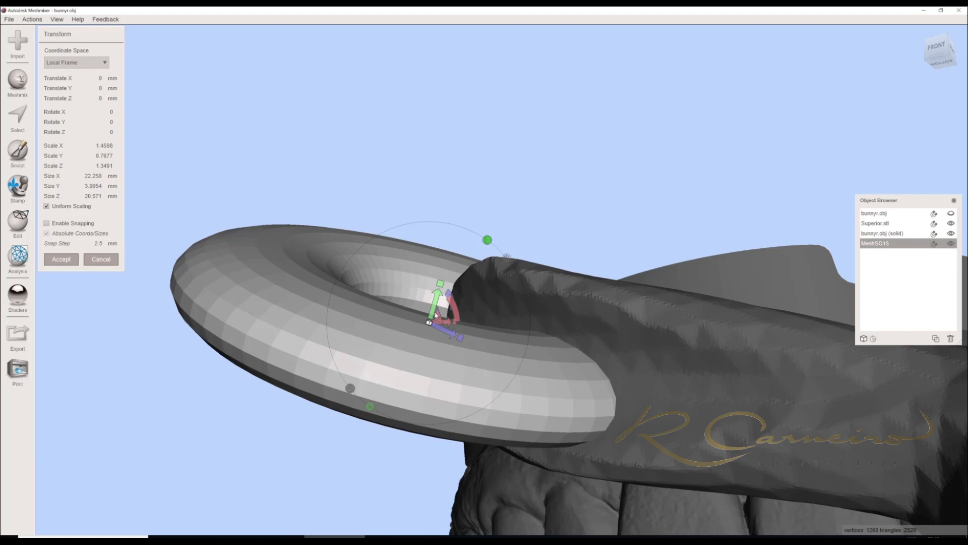
left_click_drag(435, 309, 440, 291)
right_click_drag(441, 227, 297, 311)
left_click(57, 261)
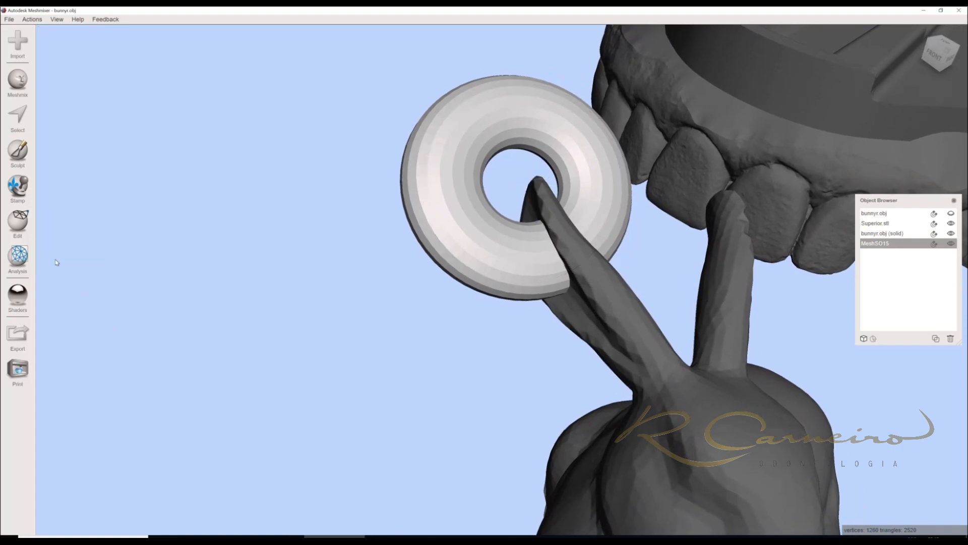
Duplicate the torus, hide the original MeshSO15 and select the copy.
scroll(378, 320, "down", 3)
right_click_drag(379, 321, 506, 291)
right_click_drag(489, 206, 494, 255)
right_click_drag(479, 309, 495, 346)
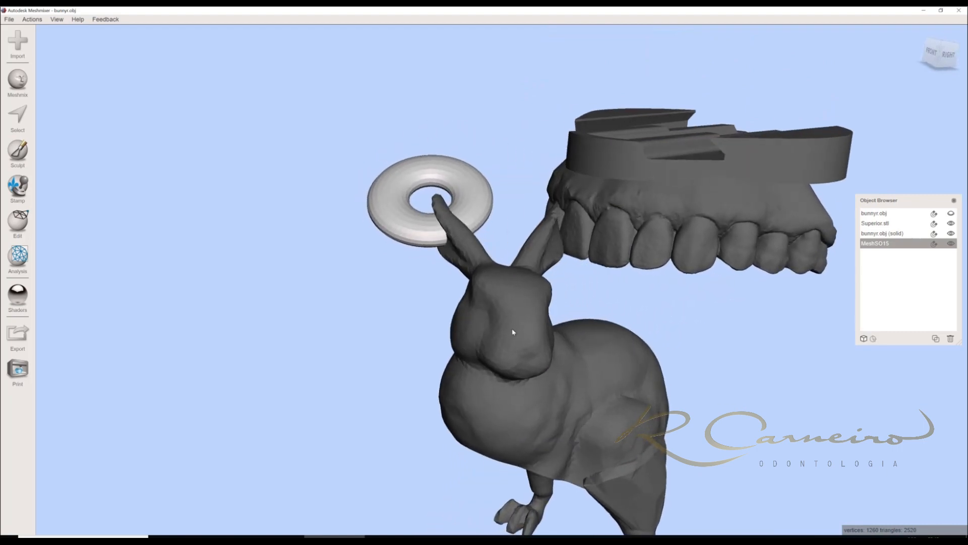
right_click_drag(511, 346, 404, 247)
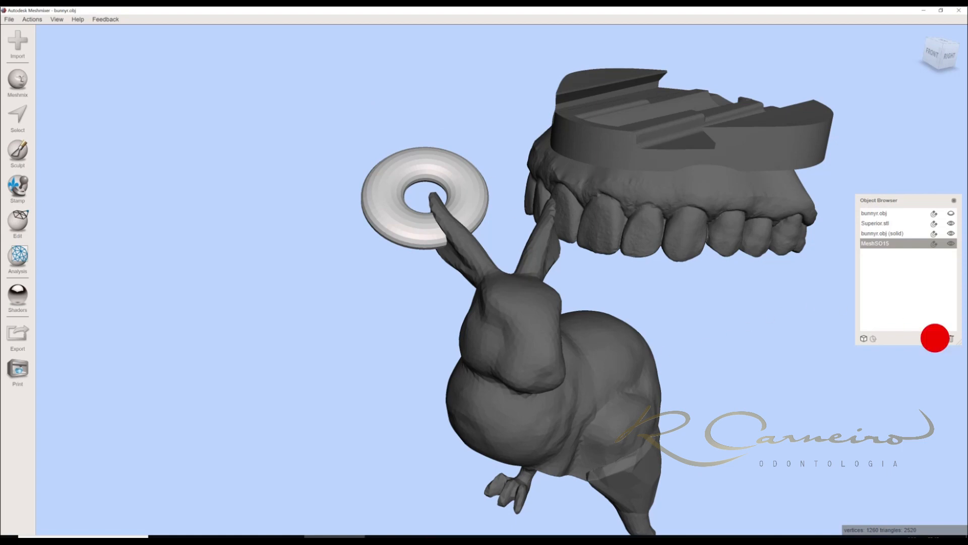
left_click(936, 339)
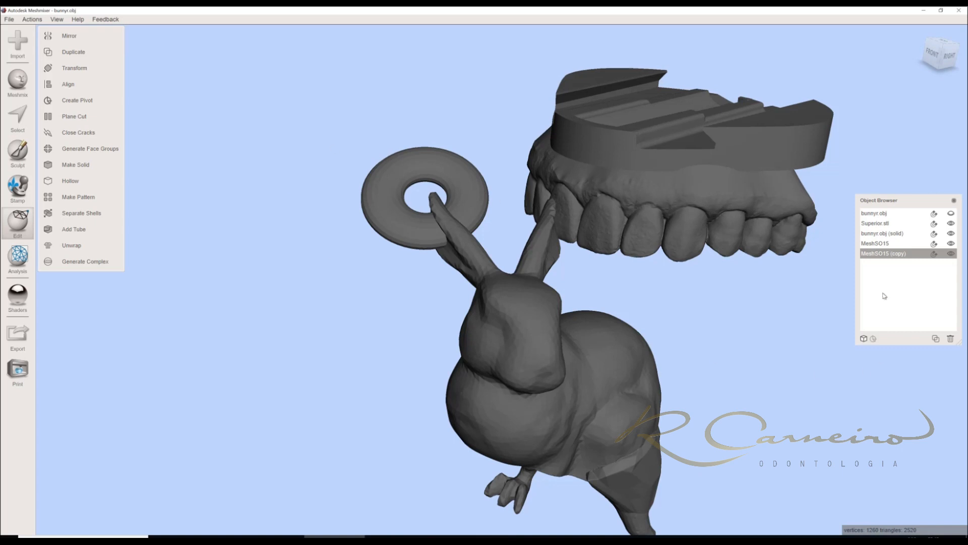
left_click(903, 244)
left_click(903, 243)
left_click(903, 243)
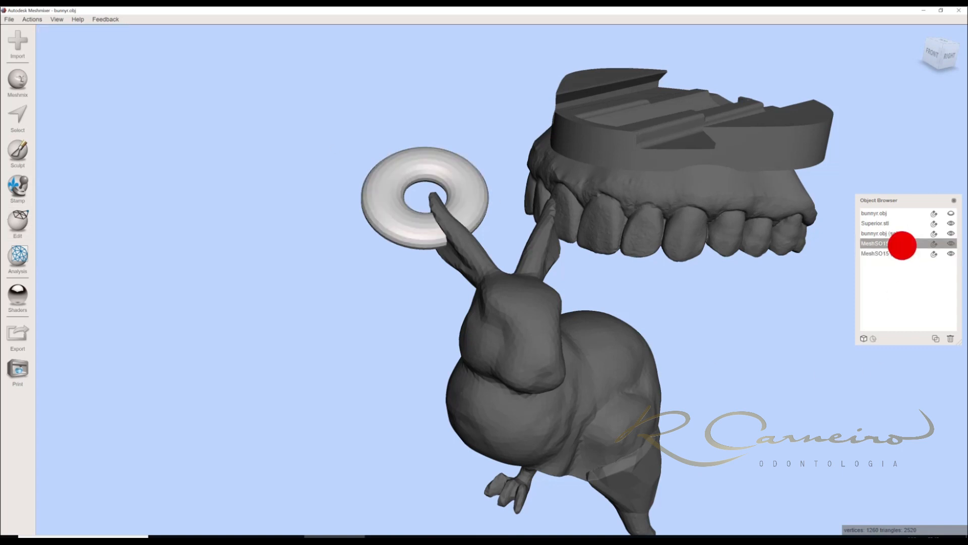
left_click(952, 244)
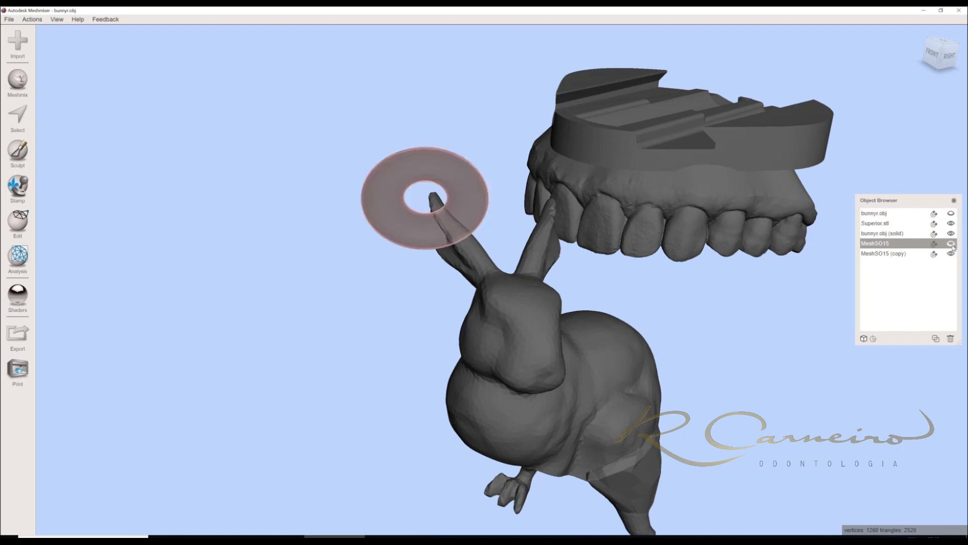
left_click(417, 218)
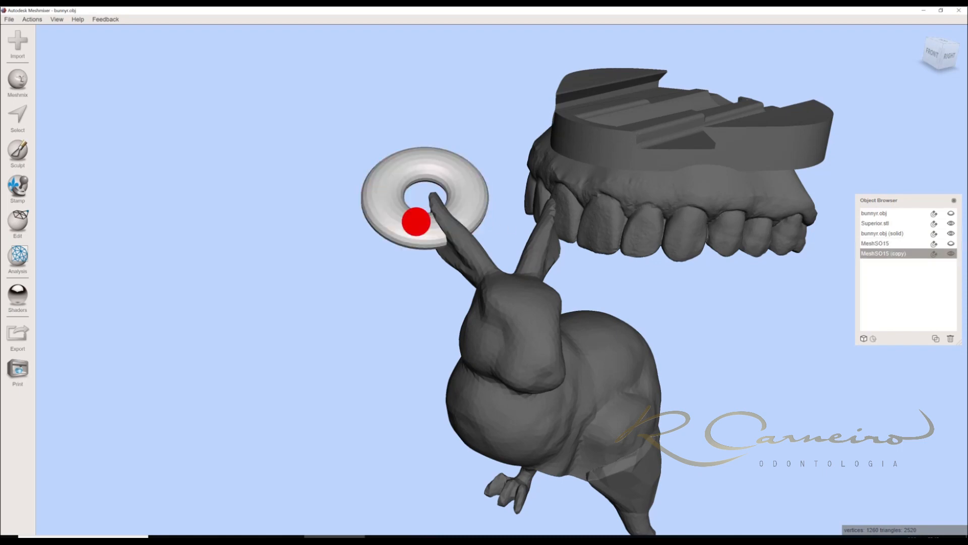
Subtract the torus copy from the solid bunny with a Boolean Difference in Precise mode, selecting the bunny first.
mouse_move(439, 262)
right_mouse_down()
mouse_move(484, 326)
mouse_move(318, 211)
mouse_move(365, 205)
mouse_move(376, 137)
mouse_move(455, 253)
right_mouse_up()
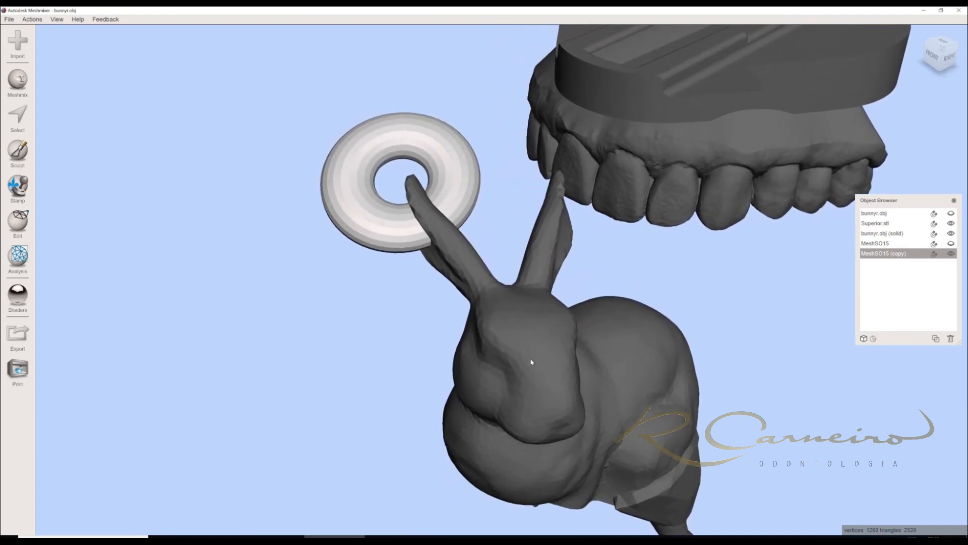
right_click_drag(531, 362, 529, 335)
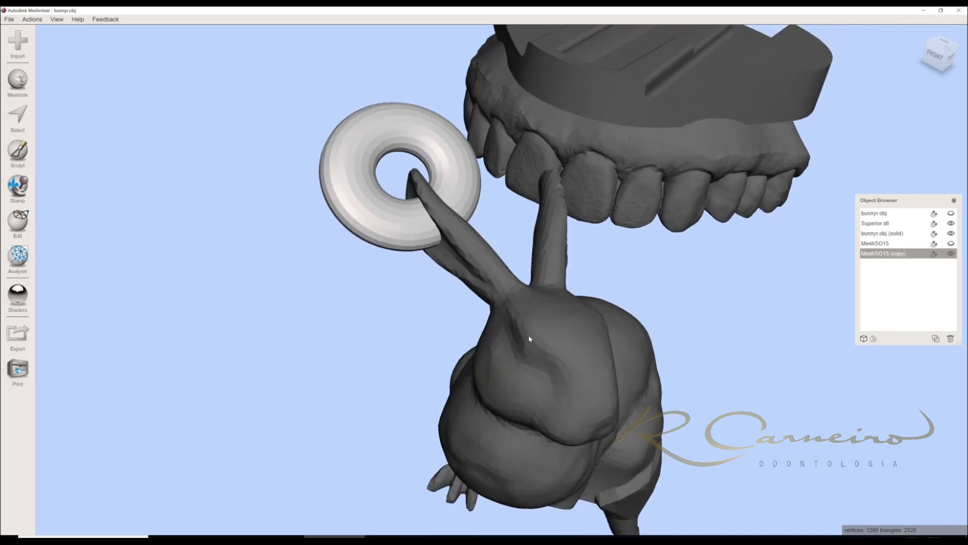
left_click(528, 334)
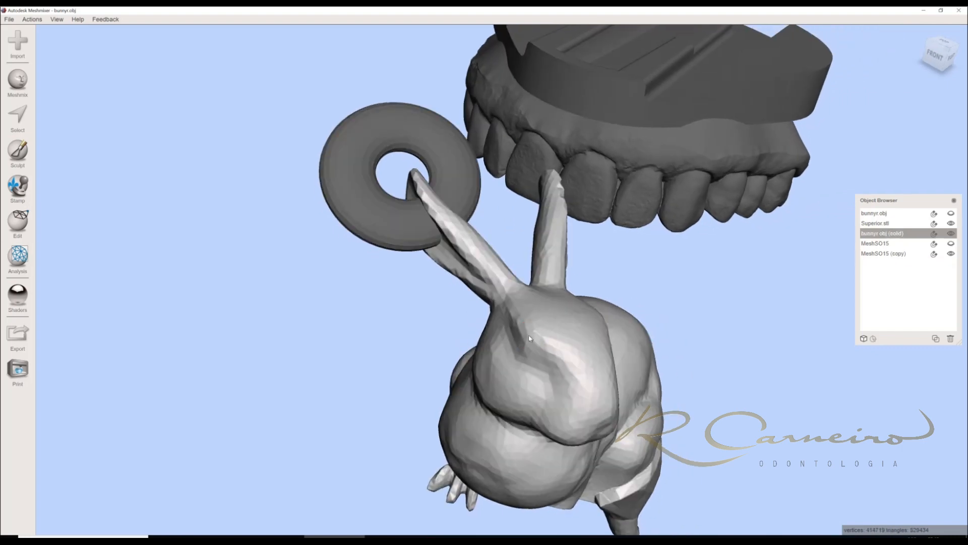
left_click(357, 200, "shift")
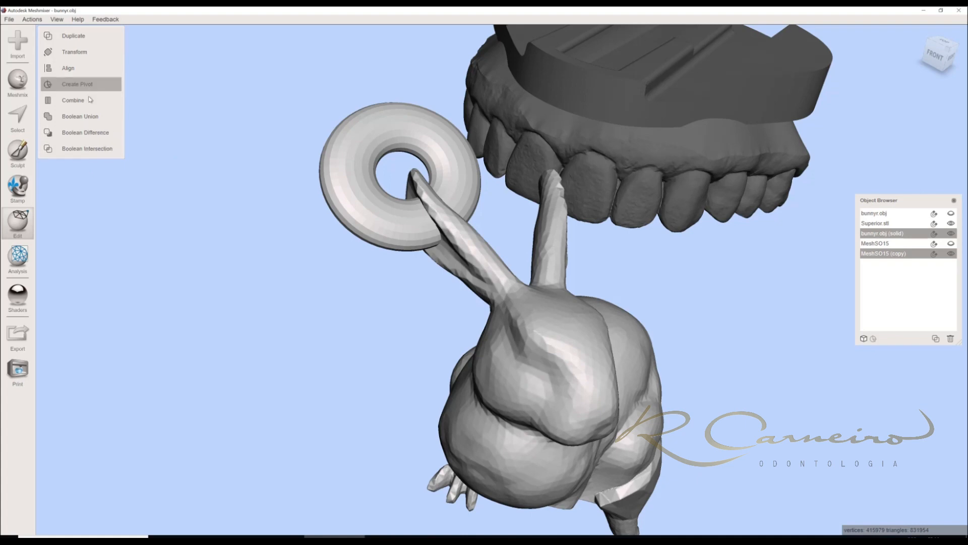
left_click(83, 133)
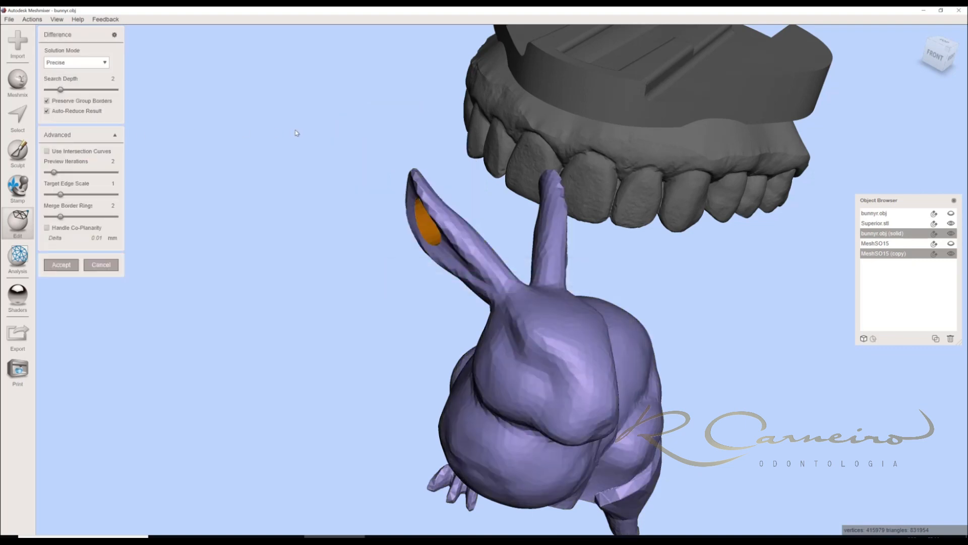
right_click_drag(240, 196, 191, 264)
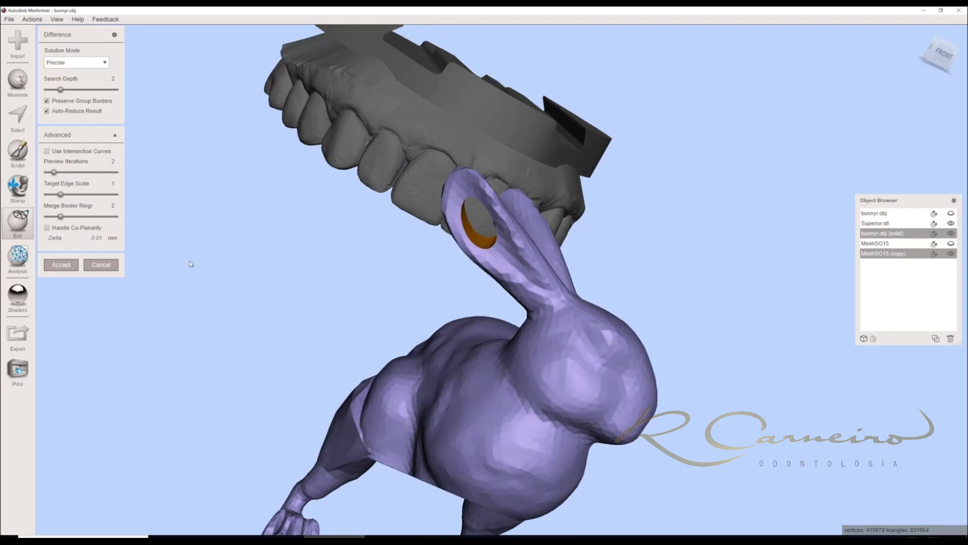
right_click_drag(497, 128, 184, 158)
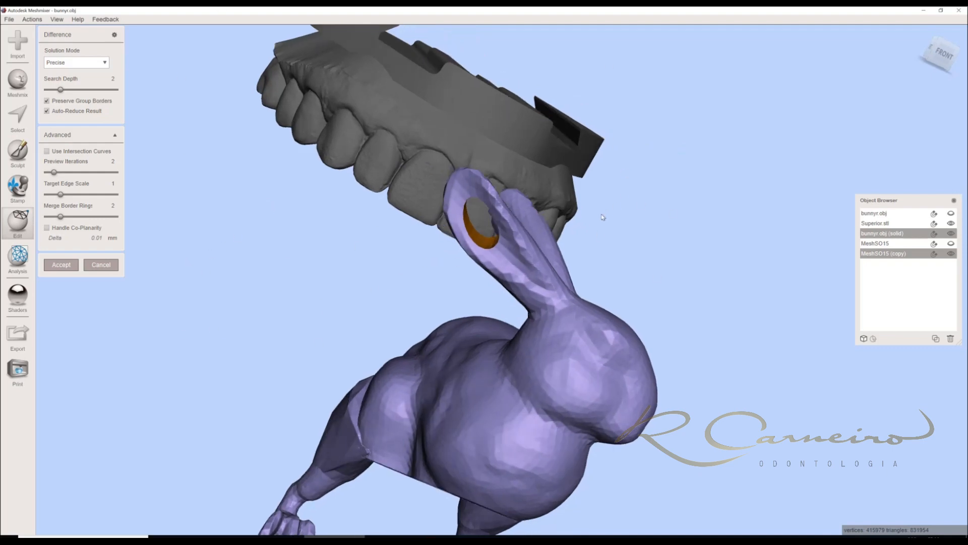
left_click(61, 265)
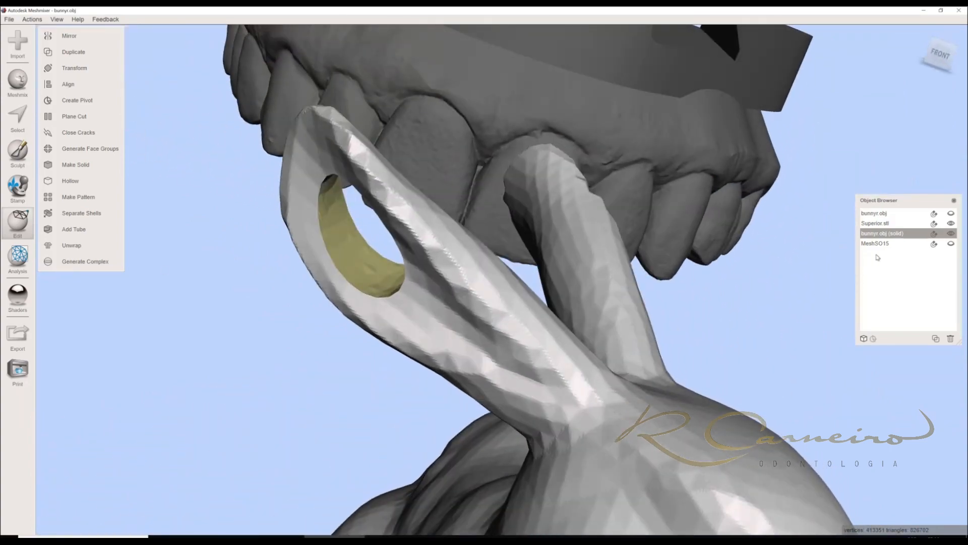
Toggle the original torus's visibility to compare it with the cut, leave it hidden and inspect the hole through the ear.
left_click(951, 243)
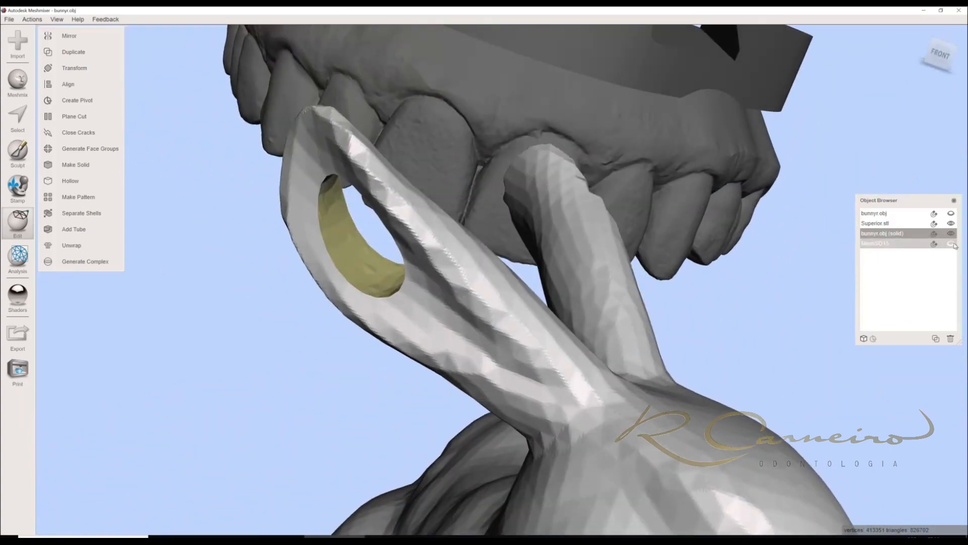
left_click(951, 244)
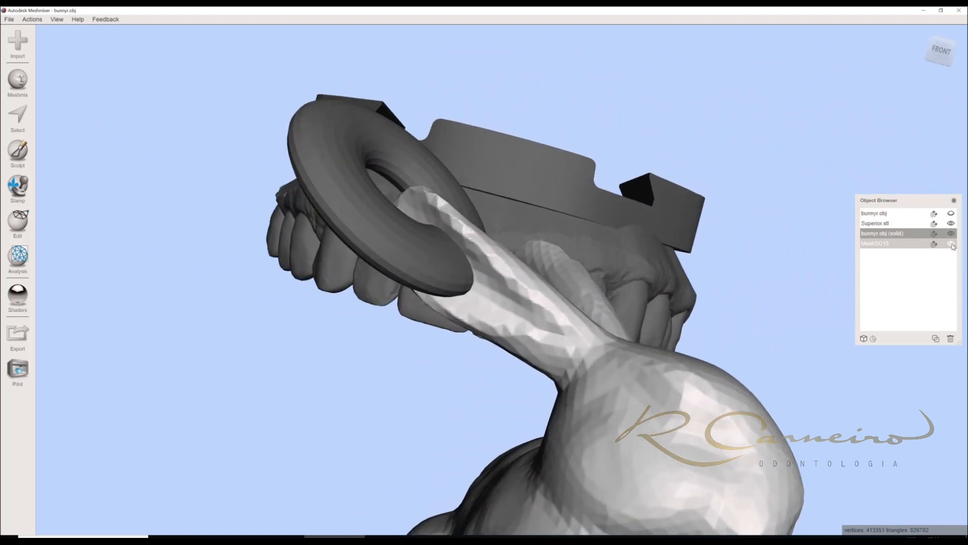
left_click(951, 244)
left_click(952, 244)
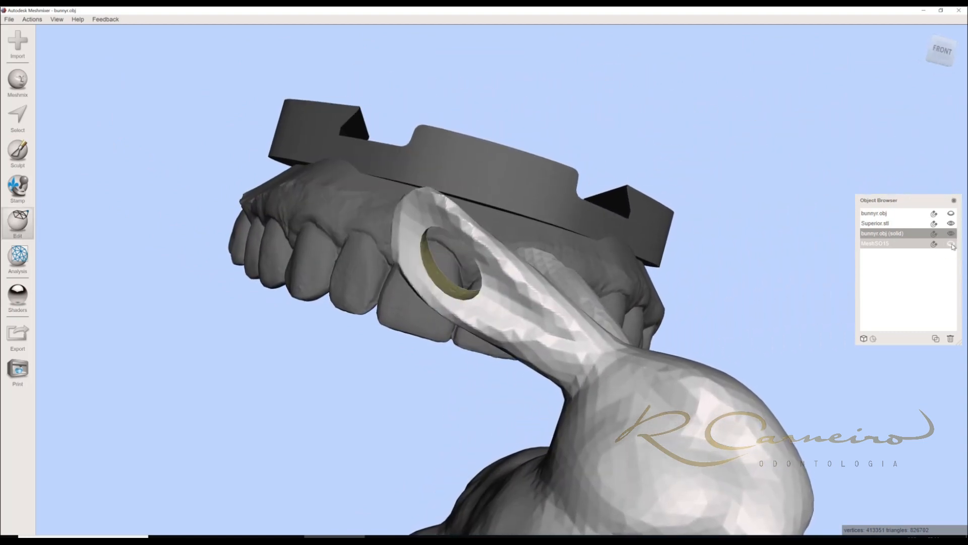
left_click(952, 245)
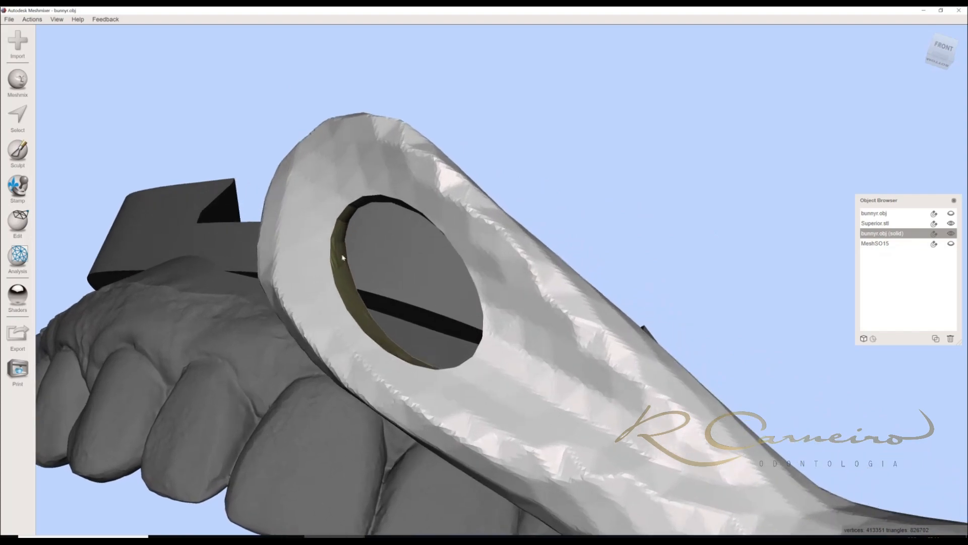
scroll(337, 278, "up", 4)
right_click_drag(303, 202, 373, 175)
right_click_drag(502, 164, 522, 374)
scroll(522, 374, "down", 10)
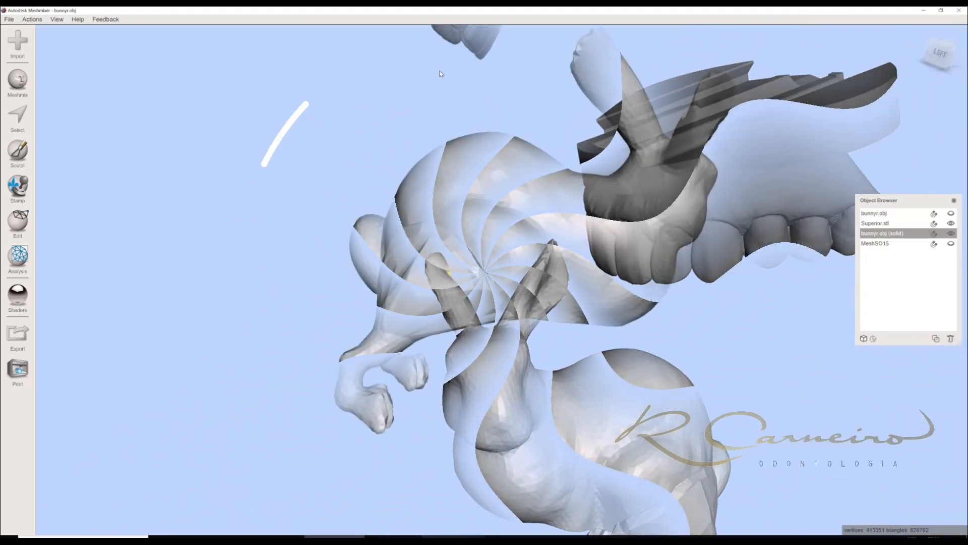
Start Sculpt on the solid bunny at the hind-leg seam and choose the Draw brush.
scroll(383, 189, "up", 8)
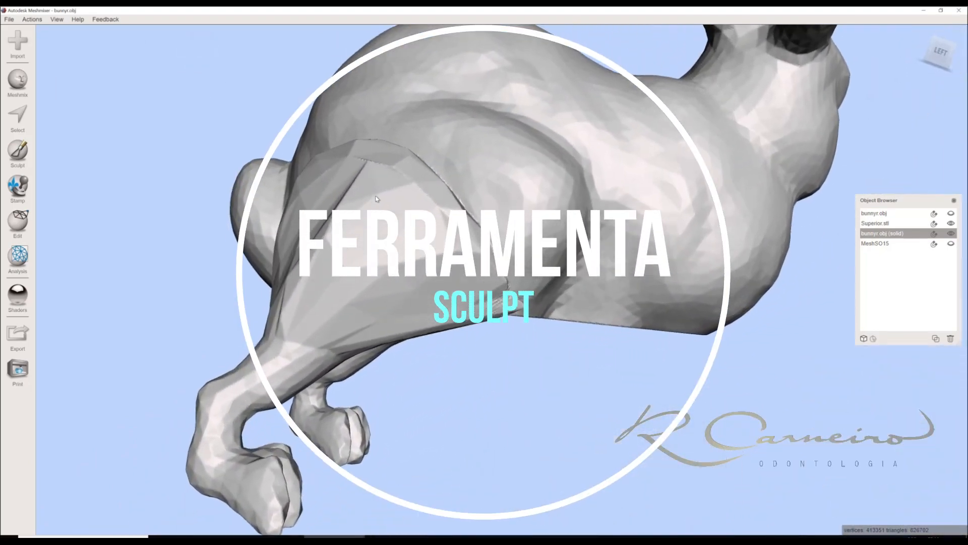
scroll(376, 196, "up", 2)
right_click_drag(375, 196, 461, 300)
right_click_drag(325, 147, 506, 246)
right_click_drag(564, 272, 379, 153)
middle_click_drag(379, 152, 377, 269)
right_click_drag(377, 270, 313, 312)
mouse_move(357, 209)
right_mouse_down()
mouse_move(358, 218)
mouse_move(359, 182)
mouse_move(323, 123)
mouse_move(377, 254)
mouse_move(311, 11)
mouse_move(288, 55)
mouse_move(292, 164)
mouse_move(303, 142)
mouse_move(340, 112)
mouse_move(331, 104)
mouse_move(328, 131)
mouse_move(305, 135)
right_mouse_up()
left_click(16, 151)
mouse_move(96, 65)
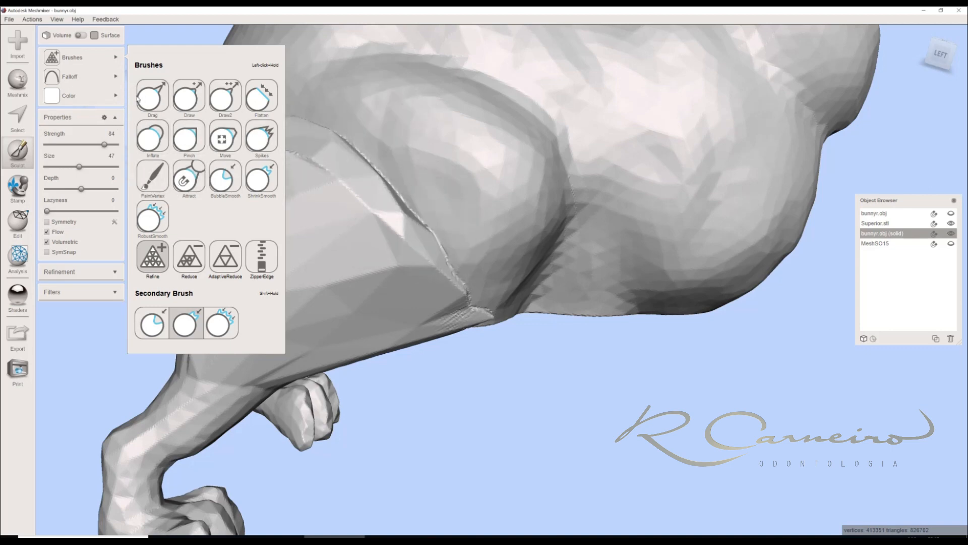
left_click(194, 99)
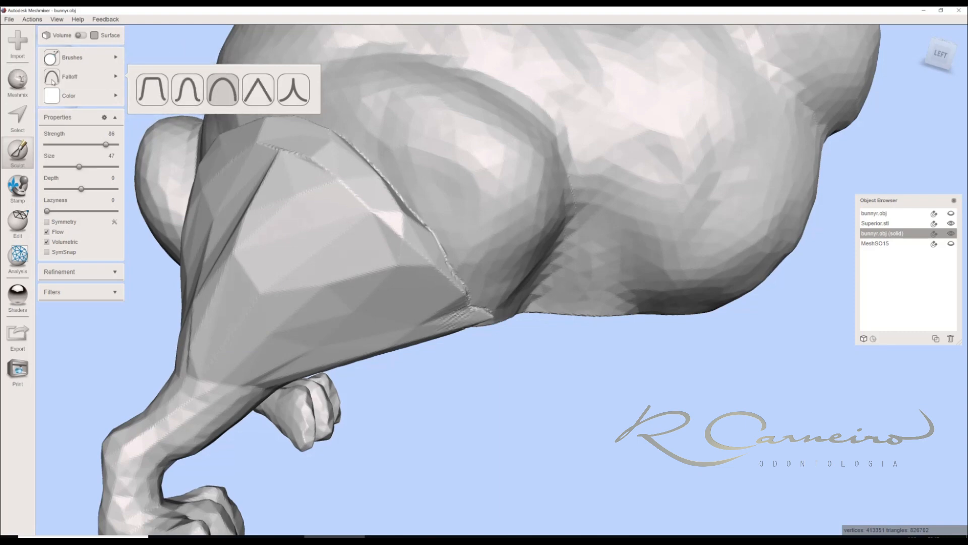
mouse_move(74, 99)
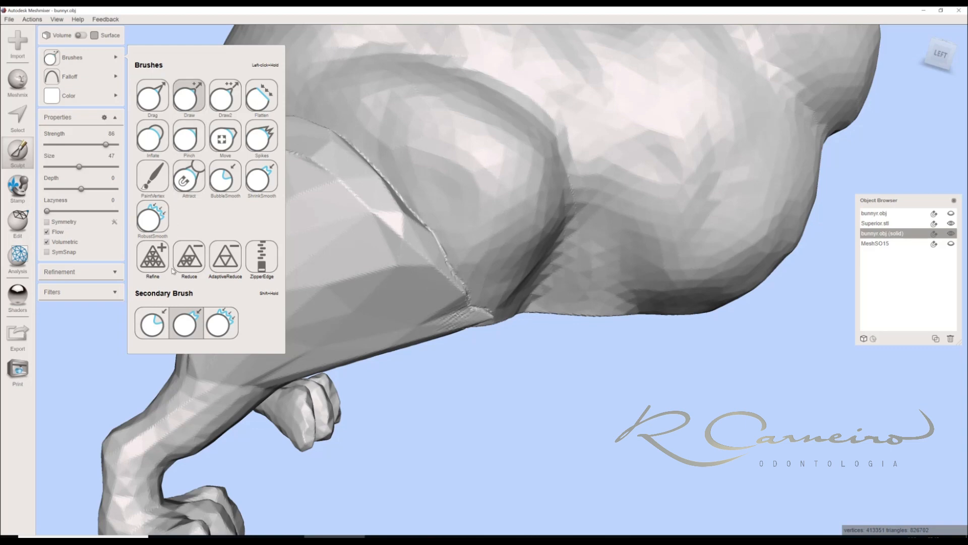
left_click(174, 320)
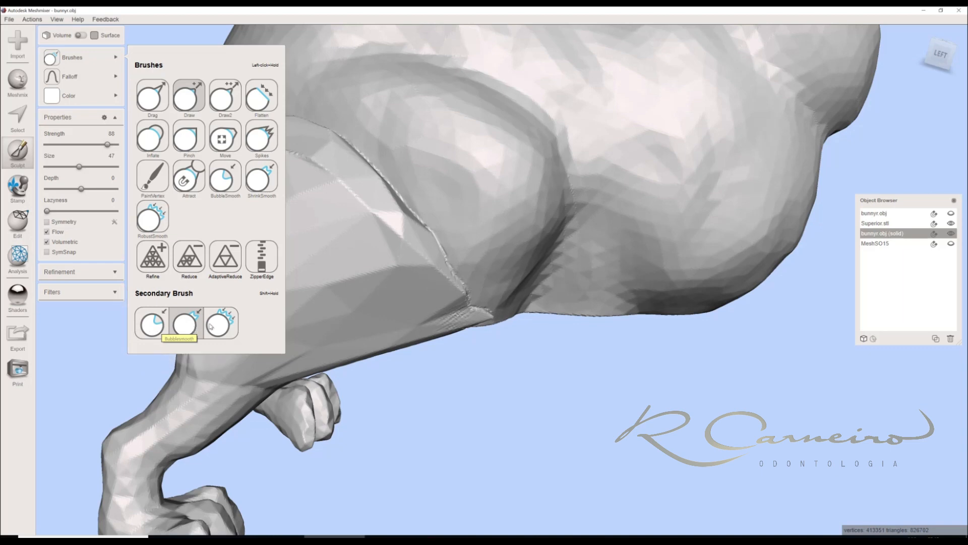
left_click(520, 410)
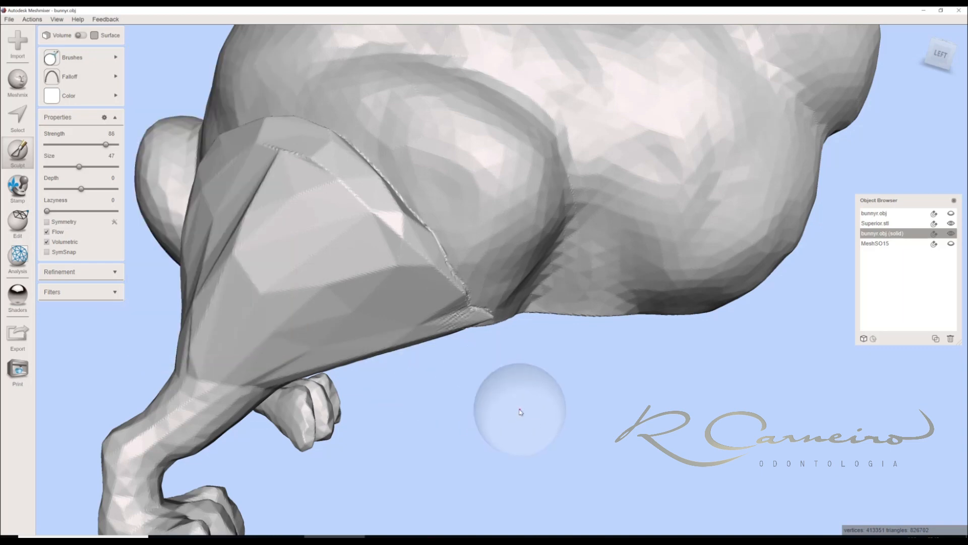
Reduce the Draw brush size to 35 for working on the hind-leg seam near the bunny's underside.
mouse_move(486, 329)
right_mouse_down()
mouse_move(486, 317)
mouse_move(440, 311)
mouse_move(405, 343)
right_mouse_up()
mouse_move(411, 393)
right_mouse_down()
mouse_move(398, 295)
mouse_move(370, 213)
right_mouse_up()
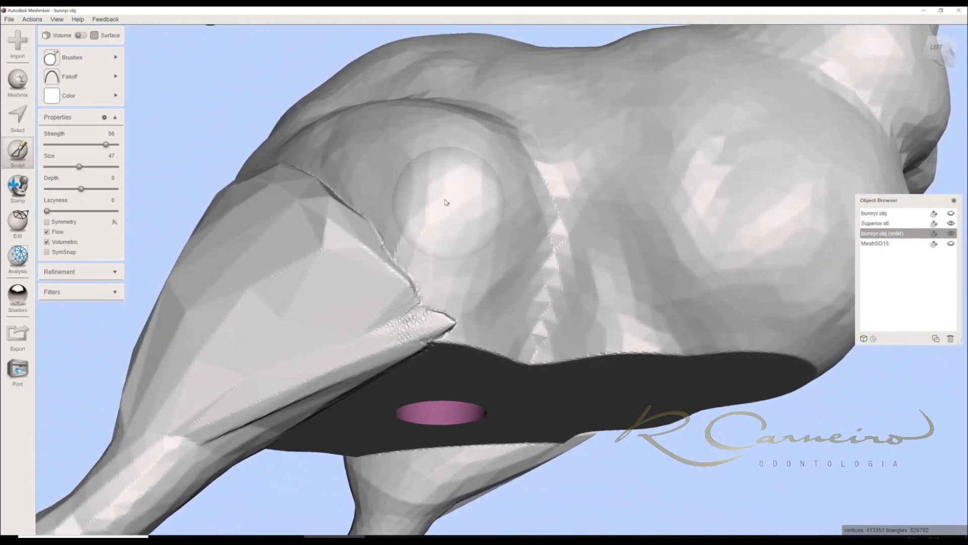
scroll(445, 200, "down", 5)
scroll(415, 233, "down", 1)
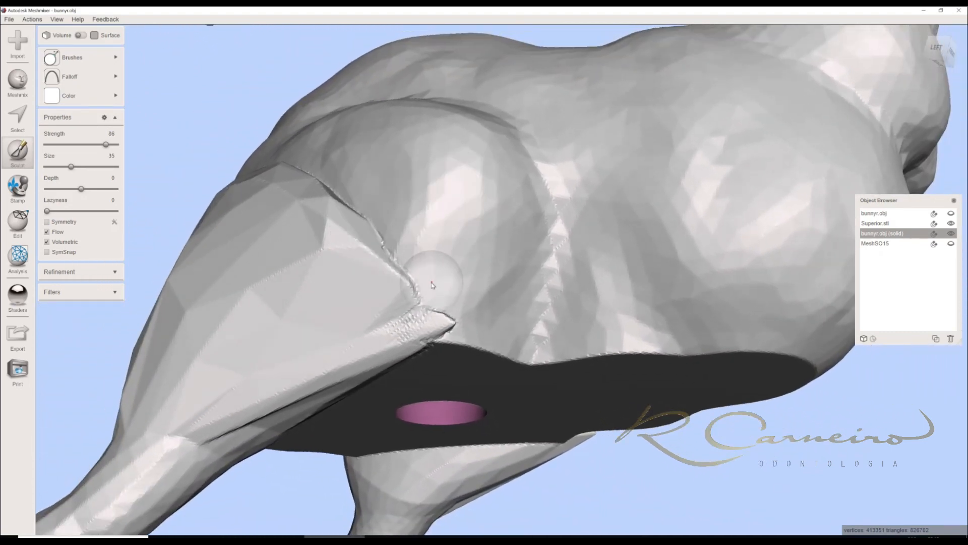
Try Draw and smoothing strokes on the upper haunch above the left hind leg, undoing each trial.
right_click_drag(443, 324, 436, 297)
mouse_move(427, 290)
right_mouse_down()
mouse_move(347, 235)
mouse_move(352, 220)
mouse_move(394, 281)
mouse_move(305, 169)
mouse_move(395, 156)
mouse_move(432, 194)
mouse_move(456, 158)
mouse_move(433, 190)
mouse_move(474, 223)
mouse_move(392, 195)
mouse_move(391, 166)
mouse_move(413, 139)
right_mouse_up()
mouse_move(363, 106)
right_mouse_down()
mouse_move(346, 98)
mouse_move(449, 159)
mouse_move(394, 159)
mouse_move(369, 103)
right_mouse_up()
left_click_drag(368, 103, 426, 133)
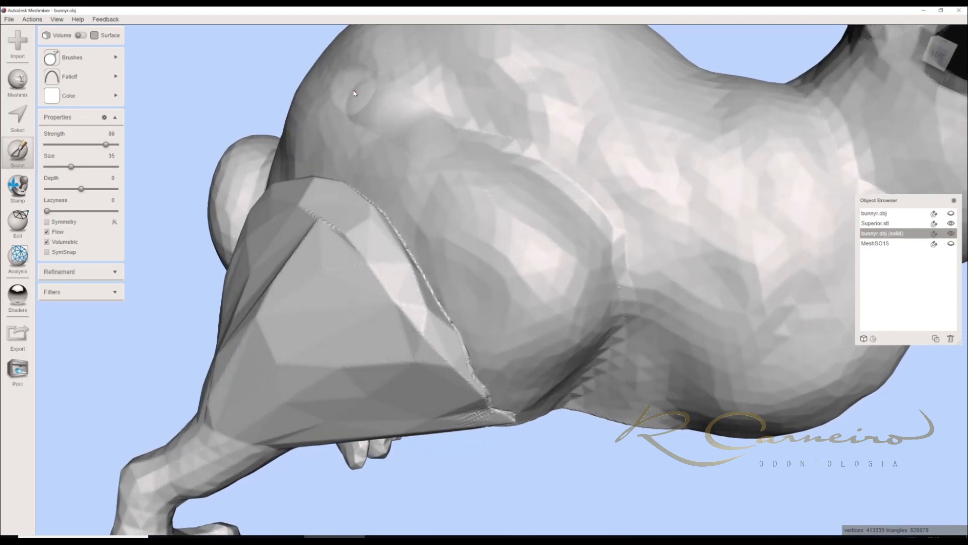
left_click_drag(360, 92, 430, 116)
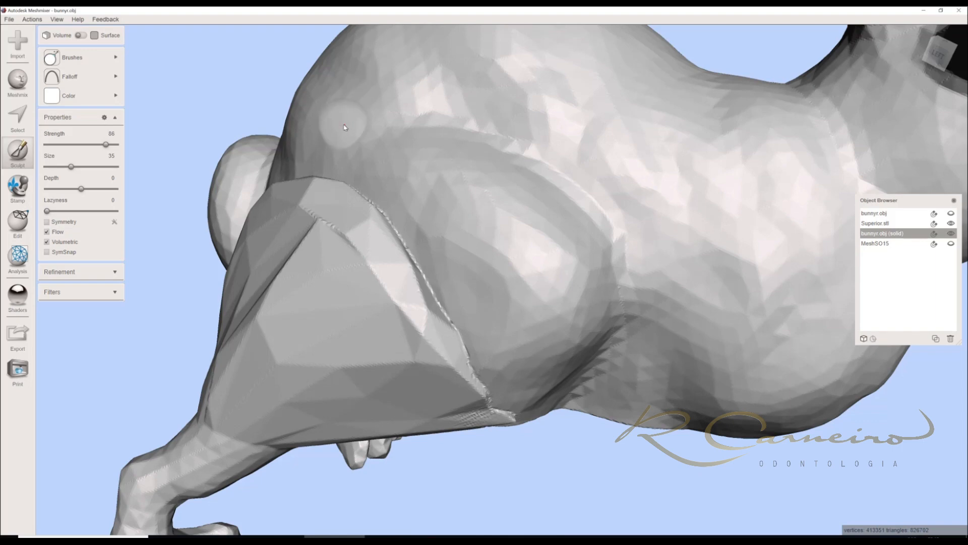
right_click_drag(364, 107, 331, 113)
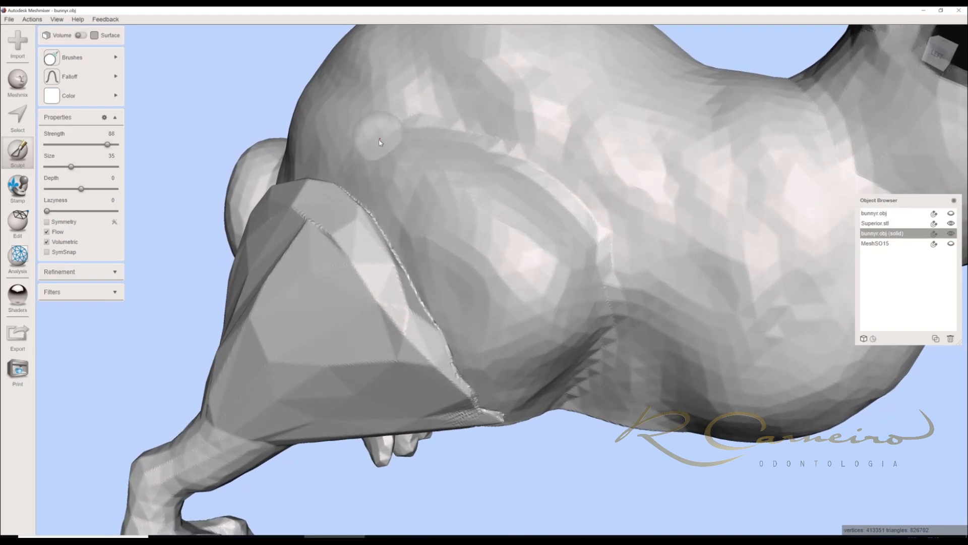
mouse_move(353, 99)
left_mouse_down()
mouse_move(415, 108)
mouse_move(378, 134)
mouse_move(385, 108)
mouse_move(363, 128)
mouse_move(387, 121)
left_mouse_up()
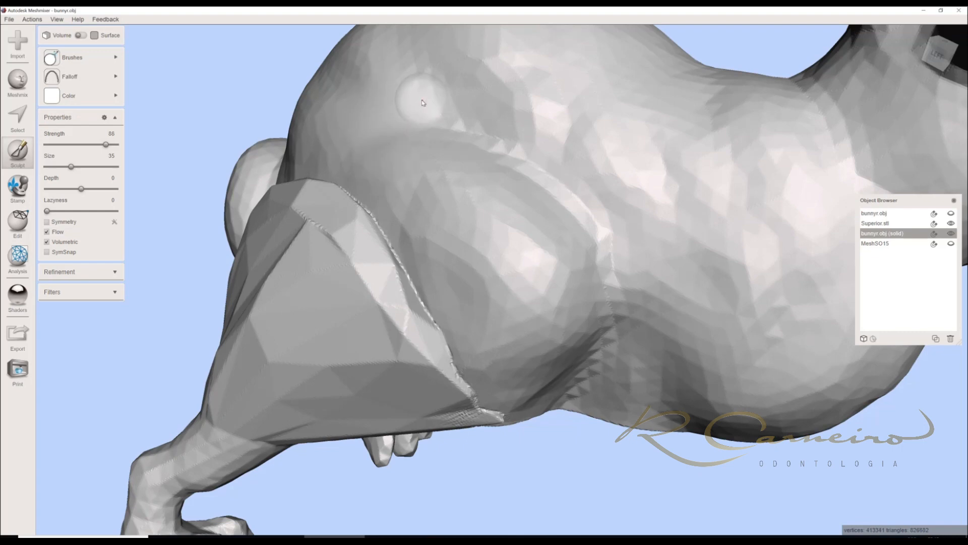
Smooth the upper part of the seam between the left hind leg and the haunch at brush size 35.
scroll(386, 209, "up", 3)
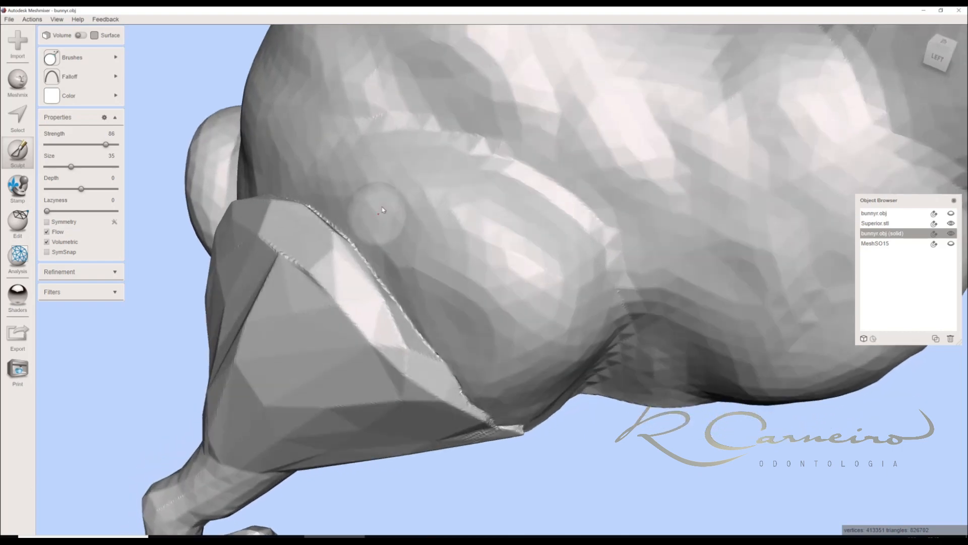
scroll(383, 210, "up", 3)
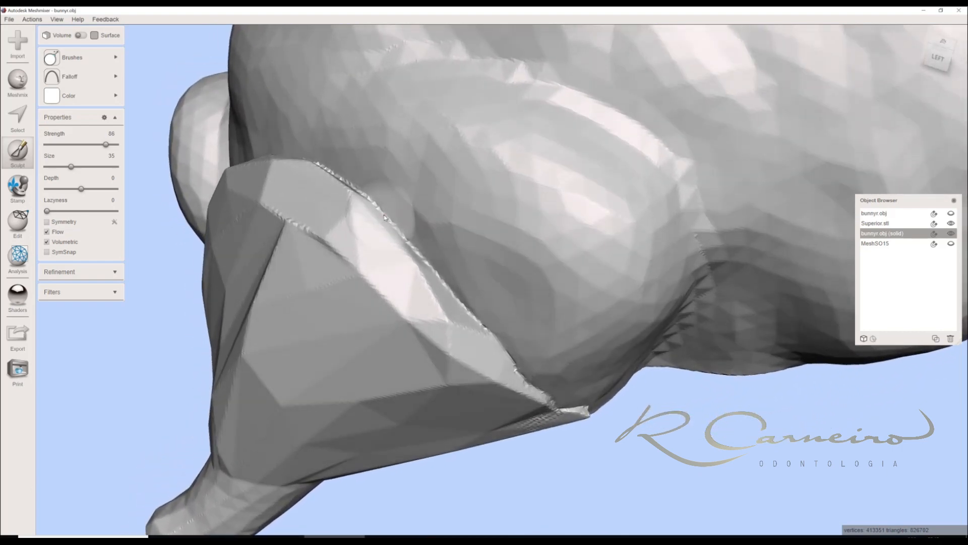
mouse_move(369, 204)
left_mouse_down()
mouse_move(498, 313)
mouse_move(491, 327)
mouse_move(365, 220)
mouse_move(331, 176)
mouse_move(307, 160)
mouse_move(262, 156)
mouse_move(370, 202)
mouse_move(419, 240)
mouse_move(409, 233)
left_mouse_up()
mouse_move(358, 197)
right_mouse_down()
mouse_move(368, 191)
mouse_move(361, 168)
mouse_move(363, 205)
right_mouse_up()
scroll(364, 196, "up", 3)
mouse_move(359, 223)
left_mouse_down()
mouse_move(290, 225)
mouse_move(248, 250)
mouse_move(309, 229)
mouse_move(277, 237)
mouse_move(389, 229)
mouse_move(498, 285)
left_mouse_up()
Smooth the lower end of the left hind-leg seam down to the cut underside and blend it back up the leg.
right_click_drag(423, 203, 440, 212)
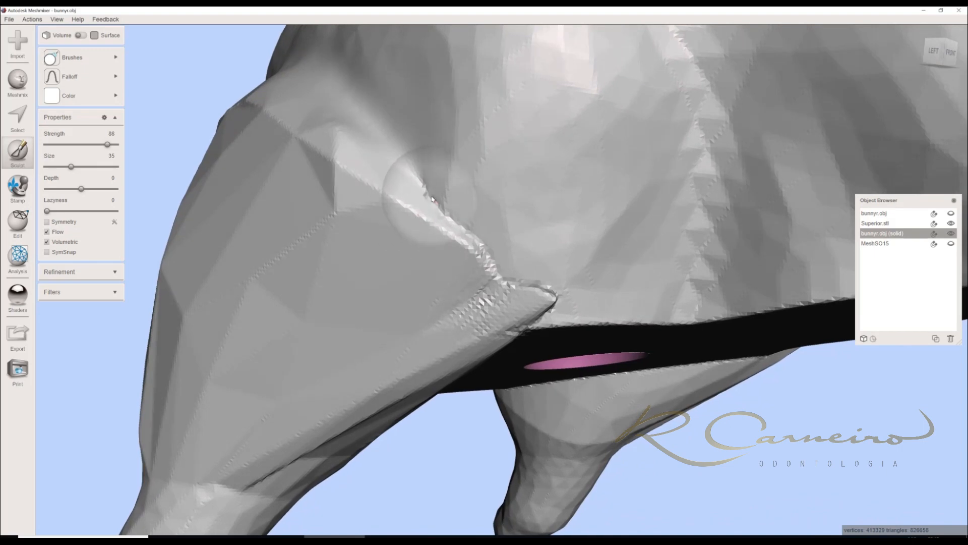
mouse_move(419, 182)
left_mouse_down()
mouse_move(515, 261)
mouse_move(525, 294)
mouse_move(522, 285)
left_mouse_up()
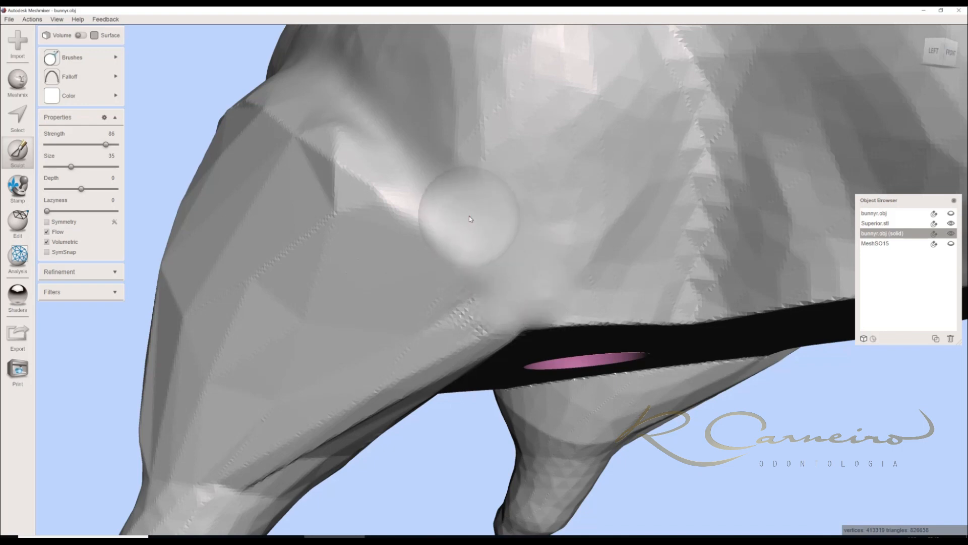
left_click_drag(470, 223, 393, 173)
Smooth the top of the left hind leg where it joins the haunch, including the jagged ridge just below the join.
mouse_move(393, 173)
right_mouse_down()
mouse_move(389, 161)
mouse_move(454, 200)
mouse_move(454, 178)
mouse_move(520, 123)
mouse_move(526, 201)
mouse_move(509, 200)
mouse_move(541, 214)
mouse_move(464, 166)
mouse_move(378, 167)
mouse_move(378, 152)
mouse_move(432, 157)
mouse_move(384, 146)
mouse_move(277, 91)
mouse_move(361, 90)
mouse_move(386, 75)
mouse_move(432, 104)
mouse_move(417, 95)
mouse_move(332, 101)
mouse_move(324, 168)
right_mouse_up()
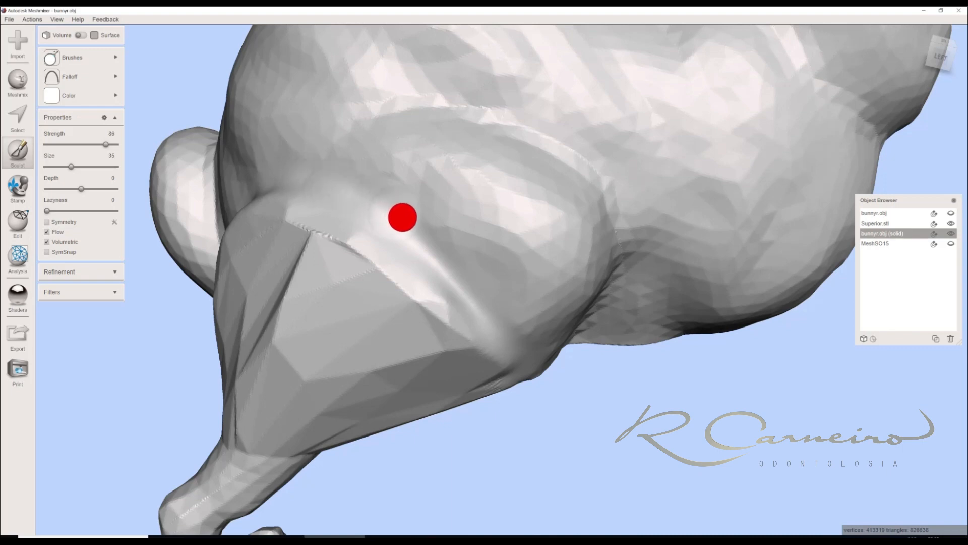
left_click_drag(316, 194, 397, 227)
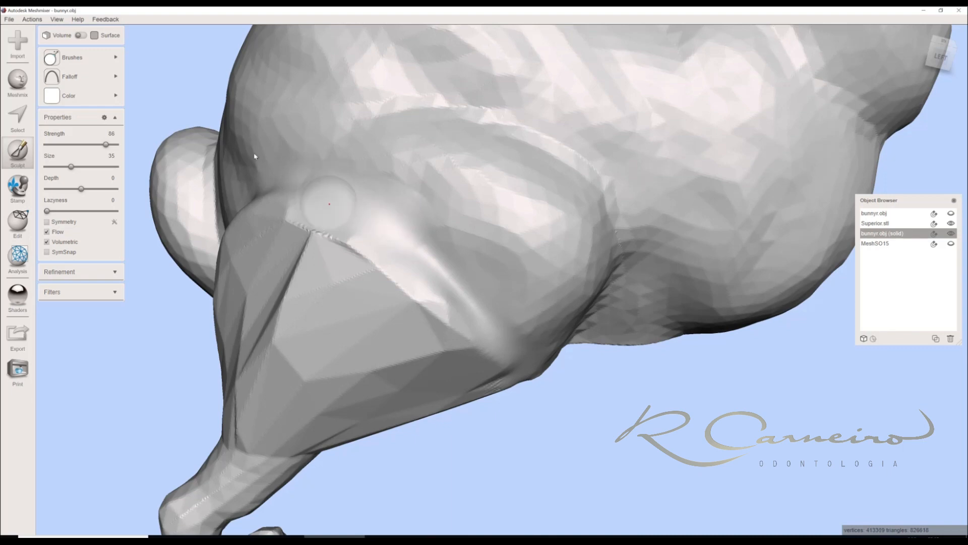
right_click_drag(255, 156, 83, 148)
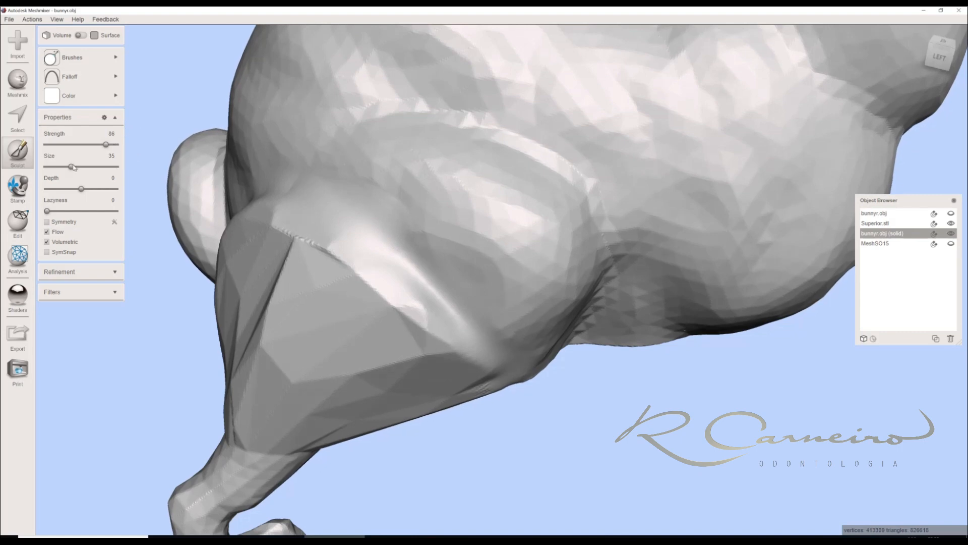
right_click_drag(437, 171, 447, 123)
scroll(447, 122, "up", 2)
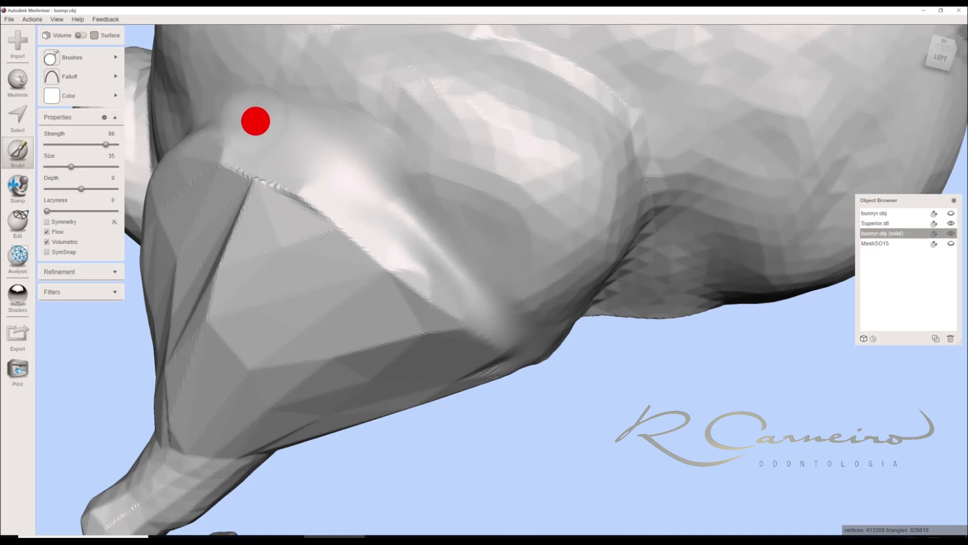
left_click_drag(321, 168, 329, 178)
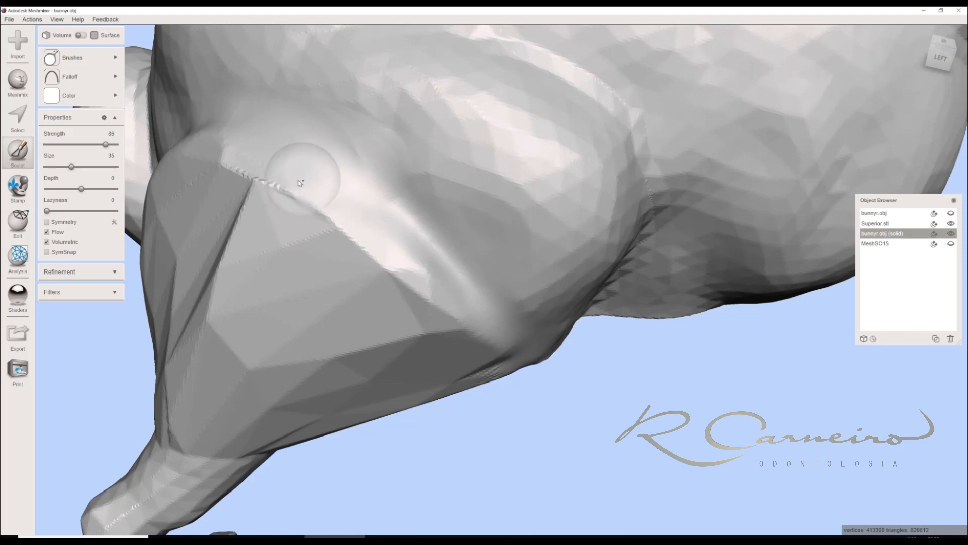
left_click_drag(244, 162, 353, 194)
mouse_move(275, 143)
left_mouse_down()
mouse_move(278, 133)
mouse_move(370, 187)
mouse_move(298, 187)
left_mouse_up()
Build up the crease at the rear of the left haunch with the Draw brush and blend it into the leg.
mouse_move(315, 177)
right_mouse_down()
mouse_move(264, 201)
mouse_move(277, 202)
mouse_move(289, 223)
mouse_move(397, 251)
right_mouse_up()
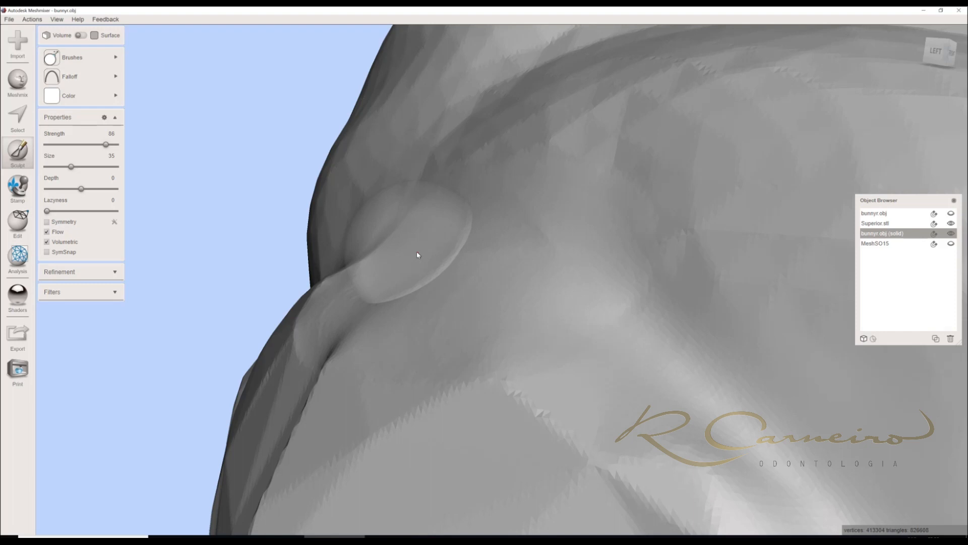
left_click(417, 252)
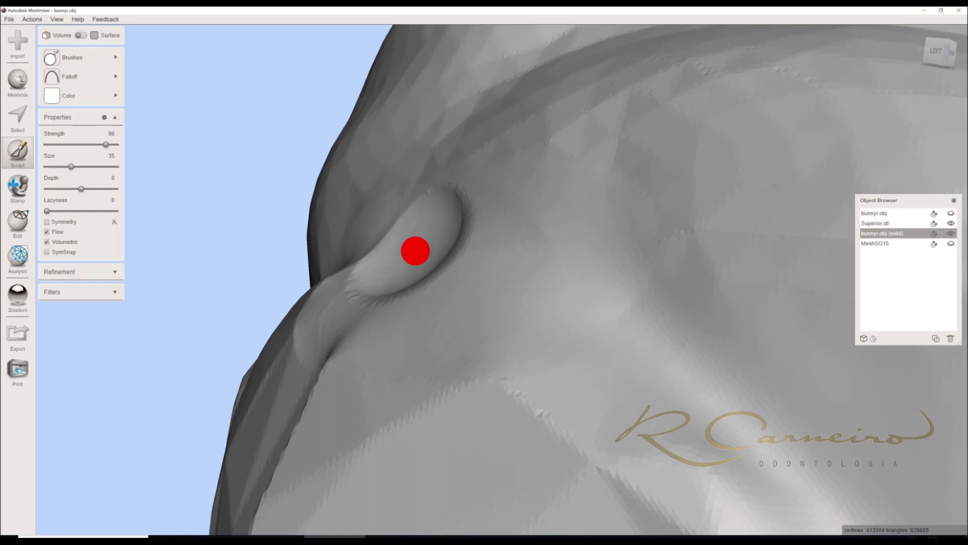
right_click_drag(201, 189, 268, 202)
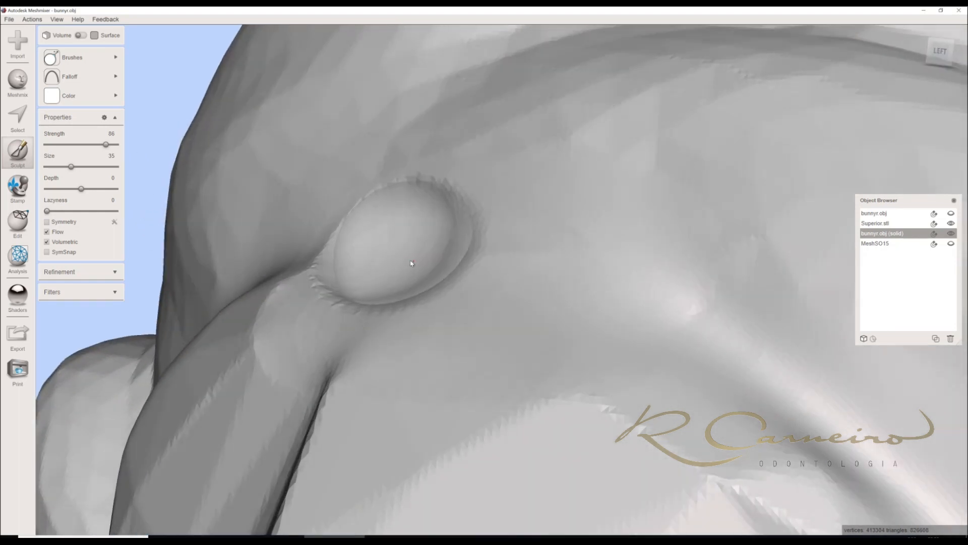
mouse_move(405, 262)
left_mouse_down()
mouse_move(389, 262)
mouse_move(385, 247)
mouse_move(366, 276)
mouse_move(343, 255)
mouse_move(392, 209)
mouse_move(452, 233)
mouse_move(350, 289)
mouse_move(385, 220)
mouse_move(315, 318)
mouse_move(410, 247)
mouse_move(413, 202)
mouse_move(529, 173)
mouse_move(613, 174)
mouse_move(705, 132)
mouse_move(715, 199)
mouse_move(324, 335)
mouse_move(575, 357)
mouse_move(510, 326)
left_mouse_up()
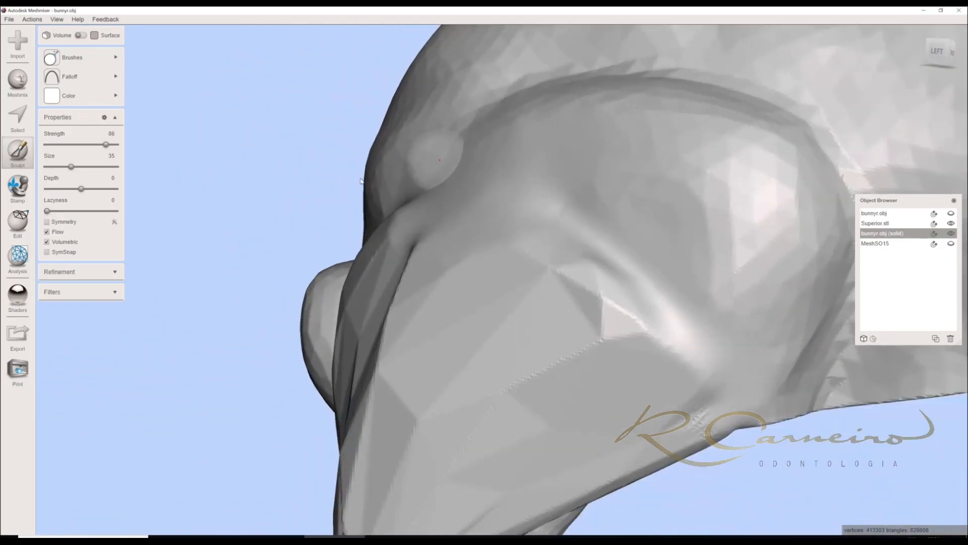
Smooth the seam across the top of the right hind leg where it meets the haunch and check the whole leg.
right_click_drag(361, 181, 386, 288)
scroll(368, 257, "up", 5)
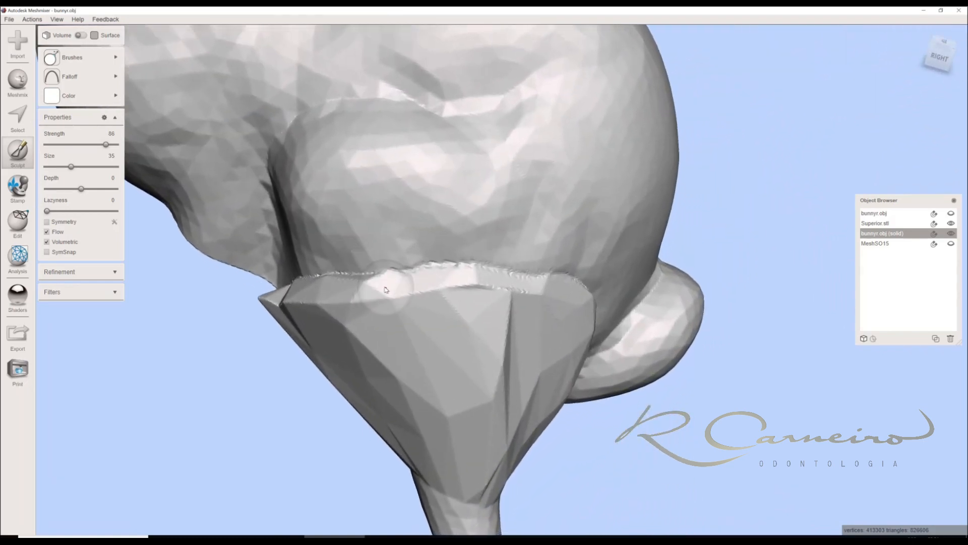
left_click(402, 271)
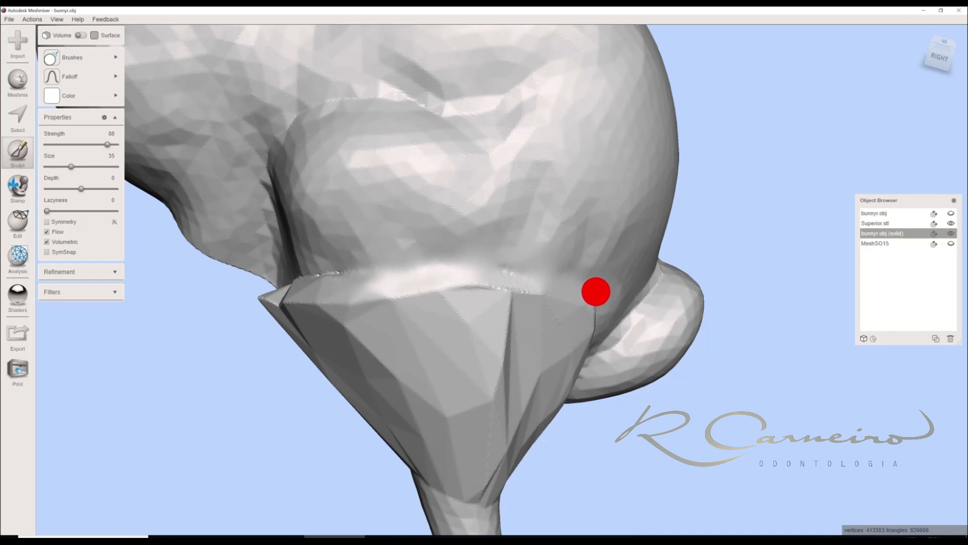
mouse_move(410, 278)
left_mouse_down()
mouse_move(335, 286)
mouse_move(323, 271)
mouse_move(382, 275)
left_mouse_up()
right_click_drag(394, 268, 337, 501)
scroll(468, 256, "down", 4)
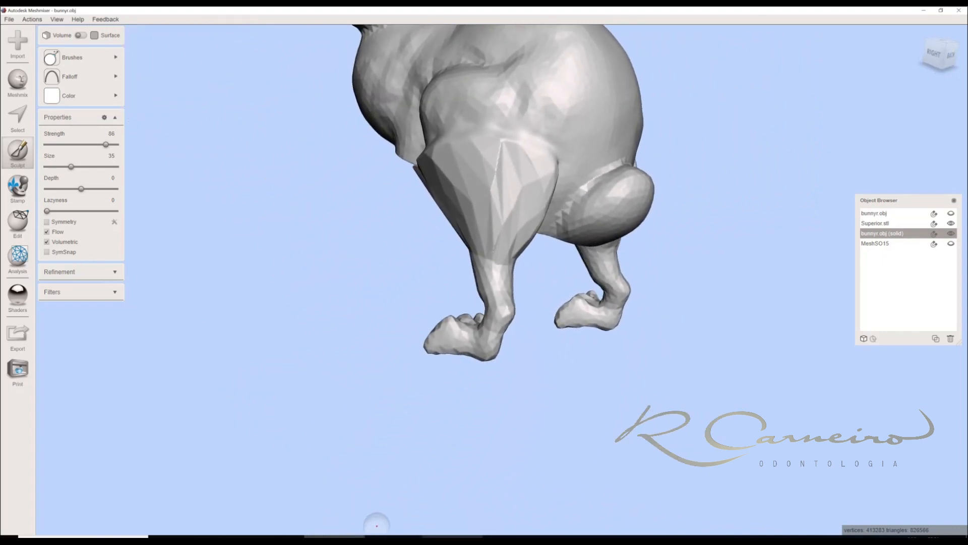
left_click(450, 536)
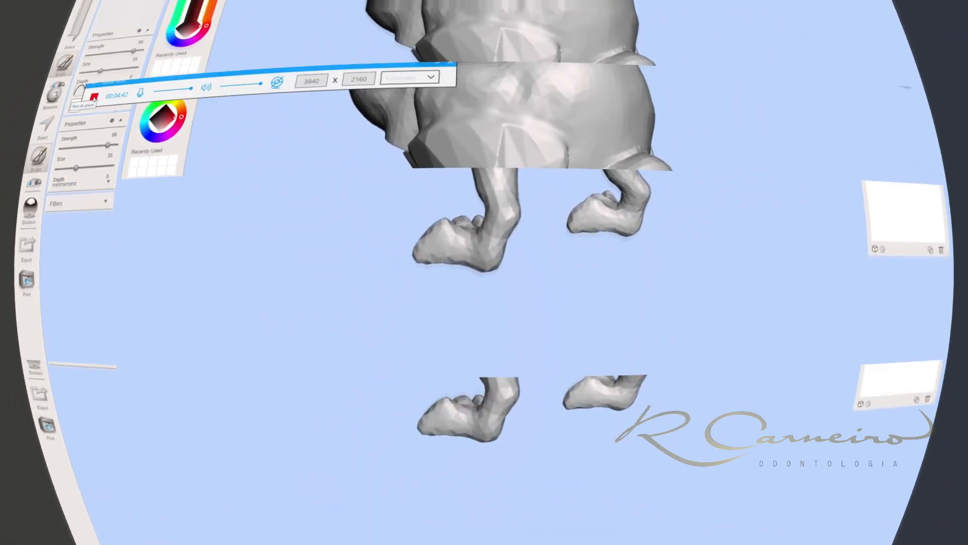